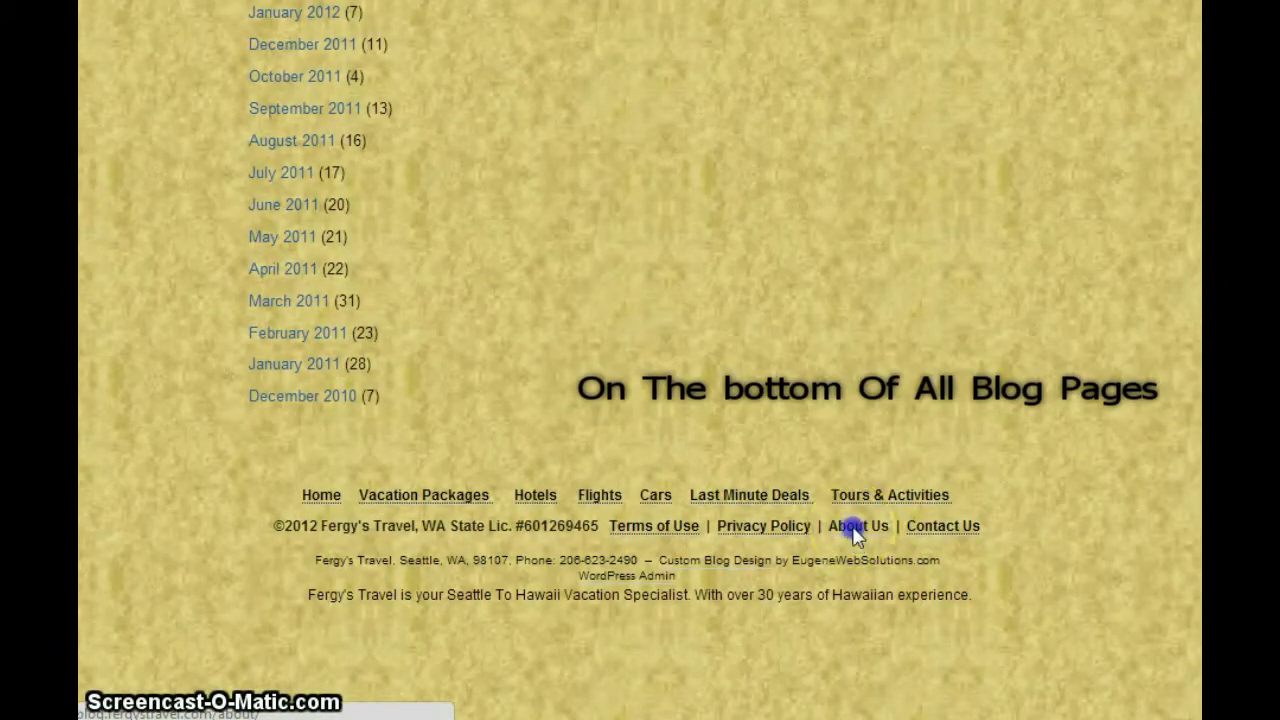
Open the blog's About Us page and read the owner's profile and business philosophy
{"action": "left_click", "coordinate": [855, 530]}
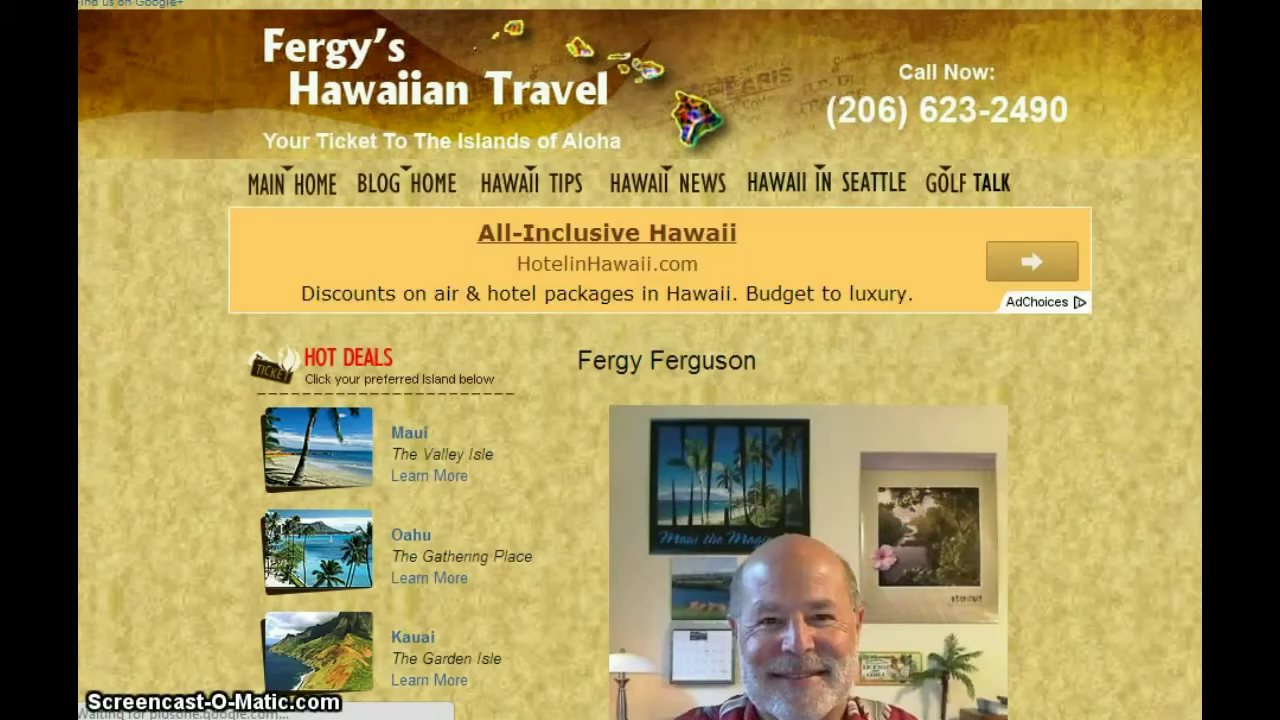
{"action": "scroll", "coordinate": [640, 360], "scroll_direction": "down", "scroll_amount": 4}
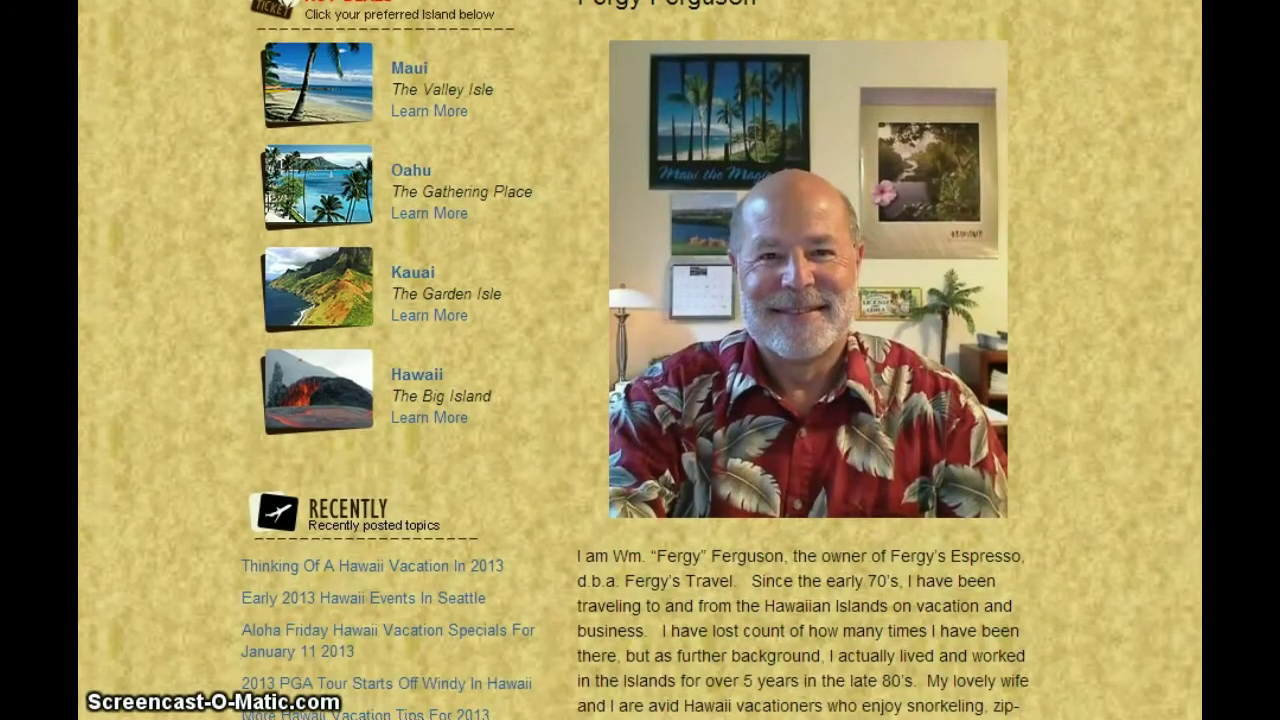
{"action": "scroll", "coordinate": [640, 360], "scroll_direction": "up", "scroll_amount": 1}
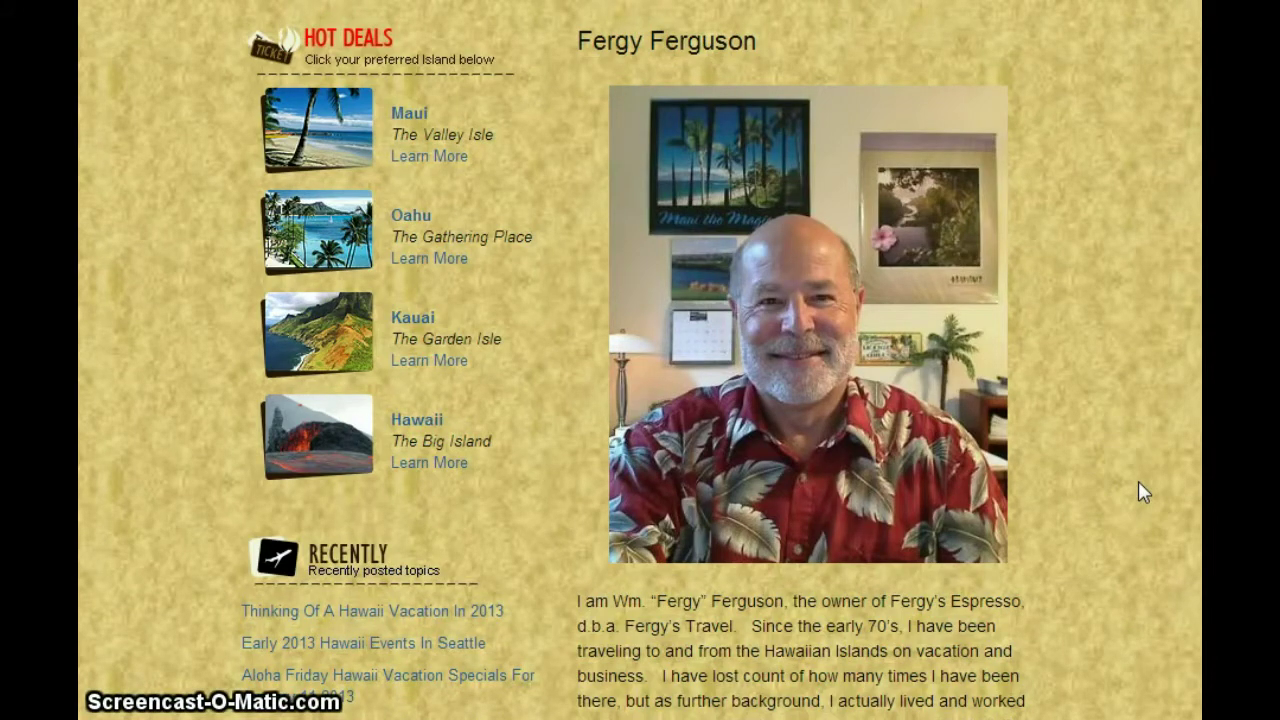
{"action": "scroll", "coordinate": [1139, 478], "scroll_direction": "down", "scroll_amount": 6}
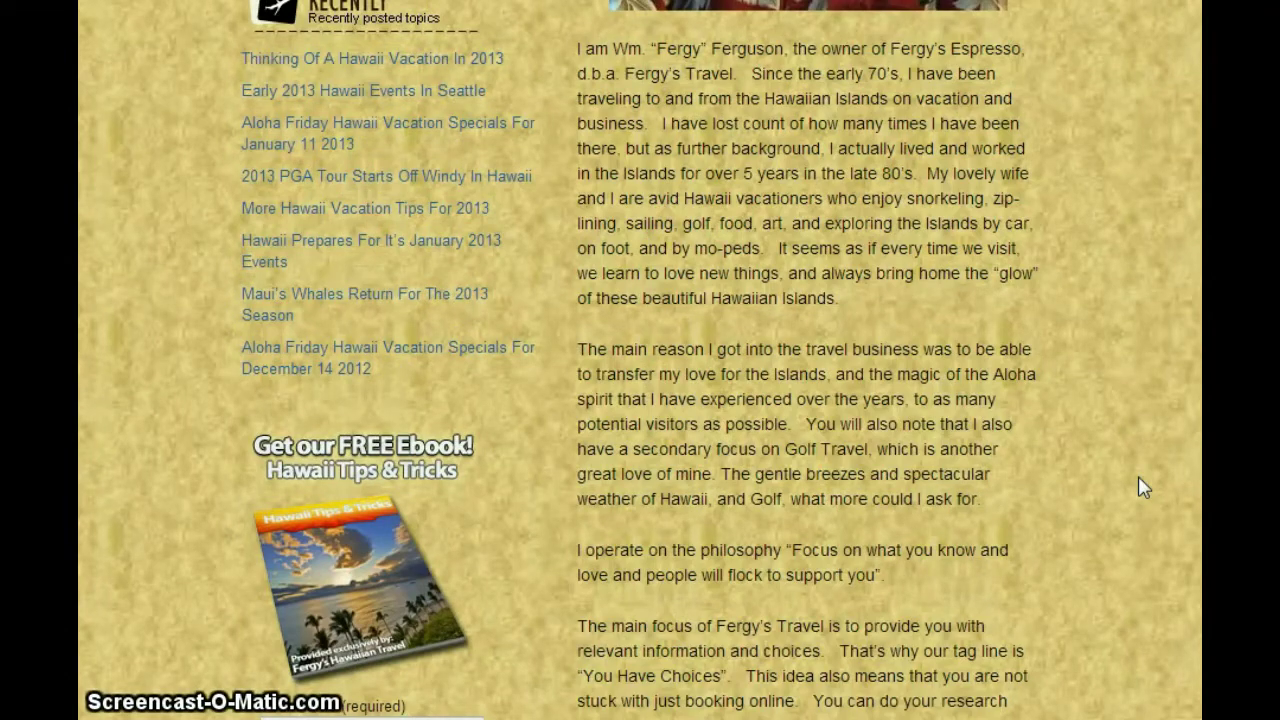
{"action": "scroll", "coordinate": [1139, 478], "scroll_direction": "up", "scroll_amount": 7}
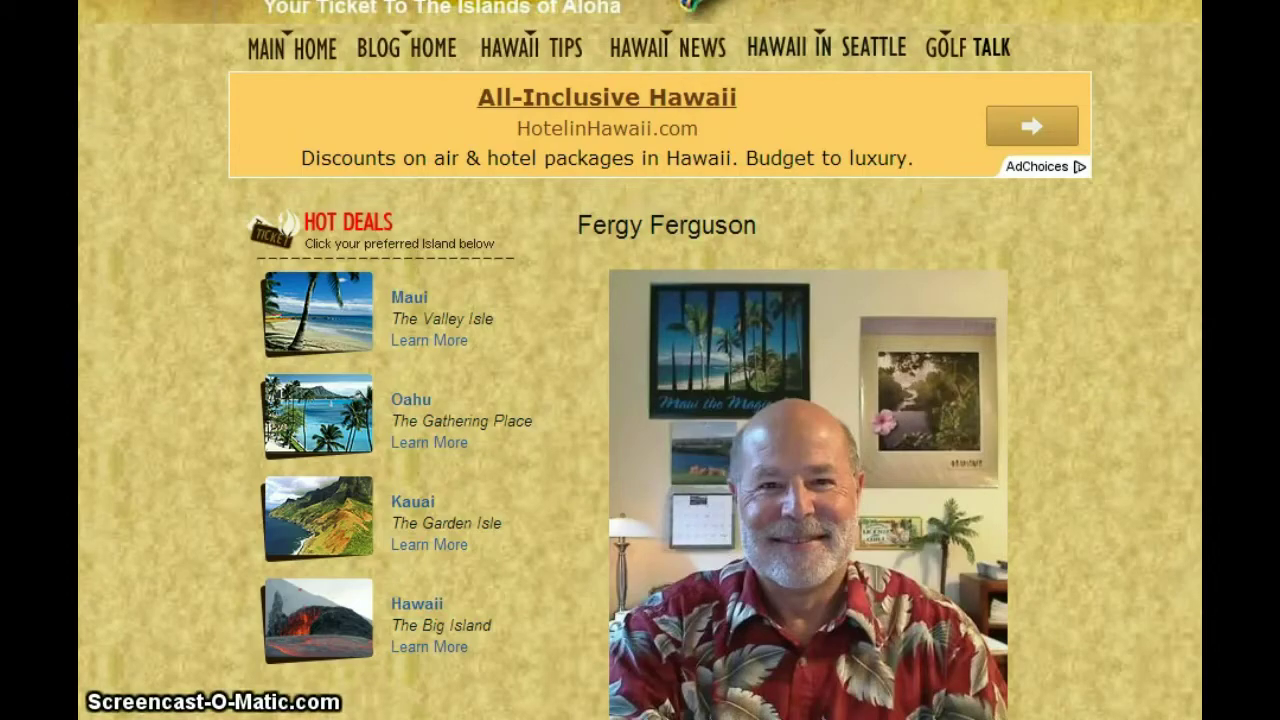
Go to the blog home page and look over its recent posts, free e-book form and archives
{"action": "key", "text": "End"}
{"action": "scroll", "coordinate": [517, 265], "scroll_direction": "up", "scroll_amount": 18}
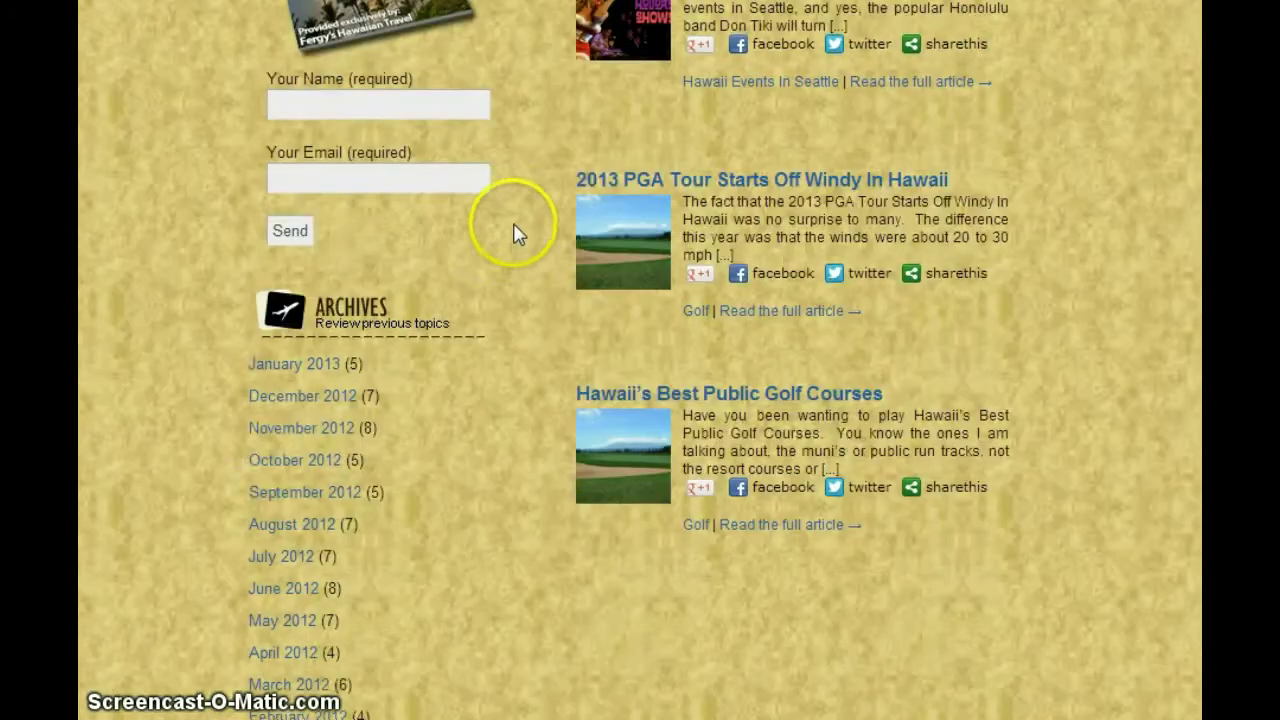
{"action": "scroll", "coordinate": [517, 226], "scroll_direction": "up", "scroll_amount": 5}
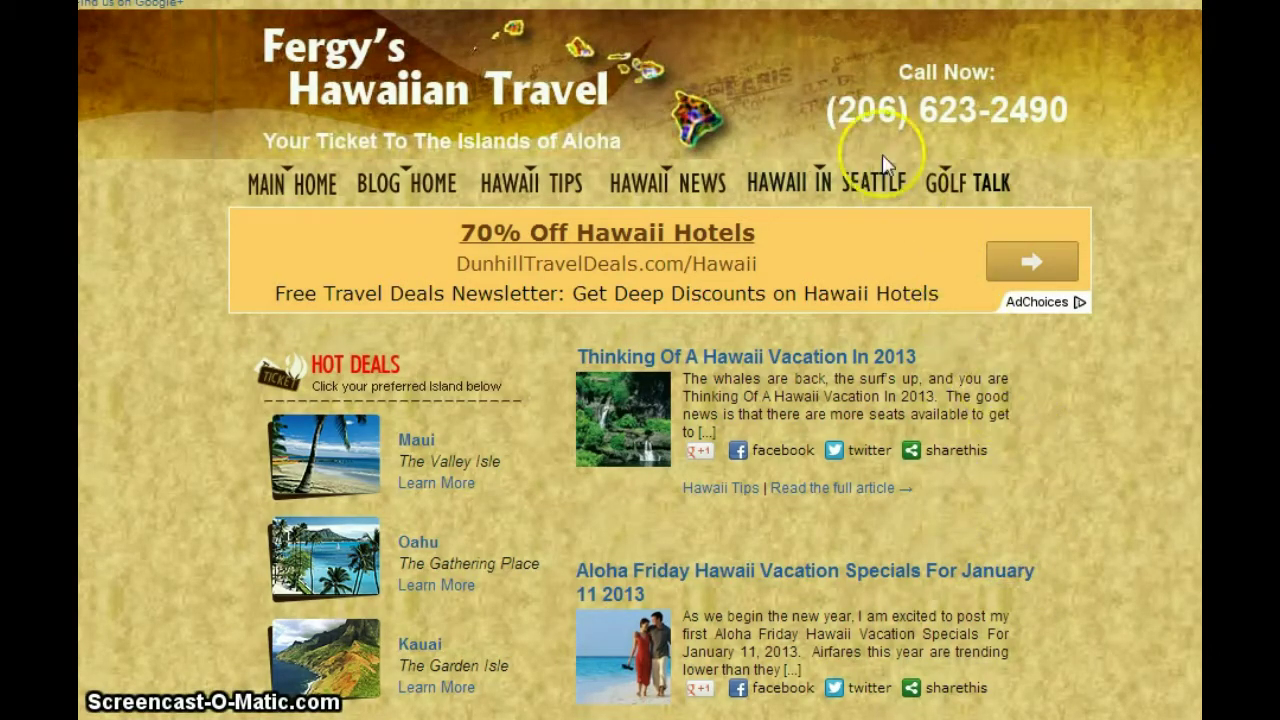
Open the main Fergy's Travel home page from the blog and look over the custom vacation booking form
{"action": "left_click", "coordinate": [300, 186]}
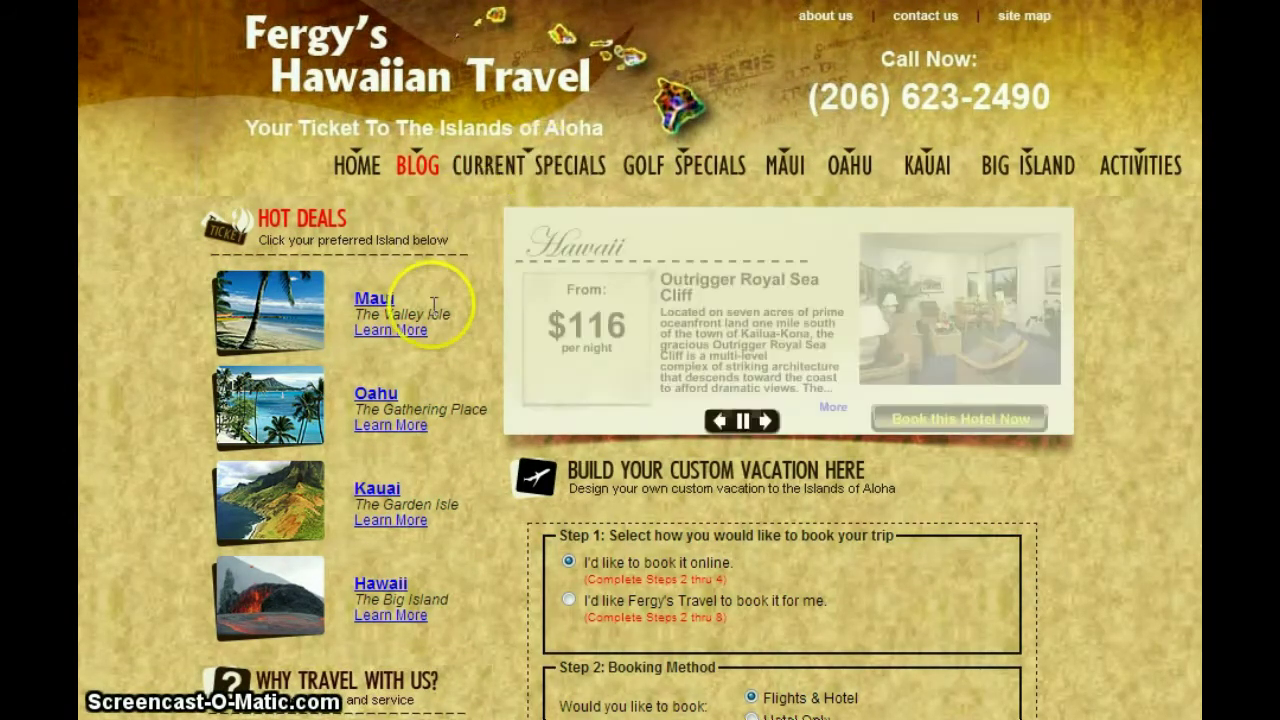
{"action": "scroll", "coordinate": [435, 312], "scroll_direction": "down", "scroll_amount": 1}
{"action": "scroll", "coordinate": [445, 300], "scroll_direction": "down", "scroll_amount": 10}
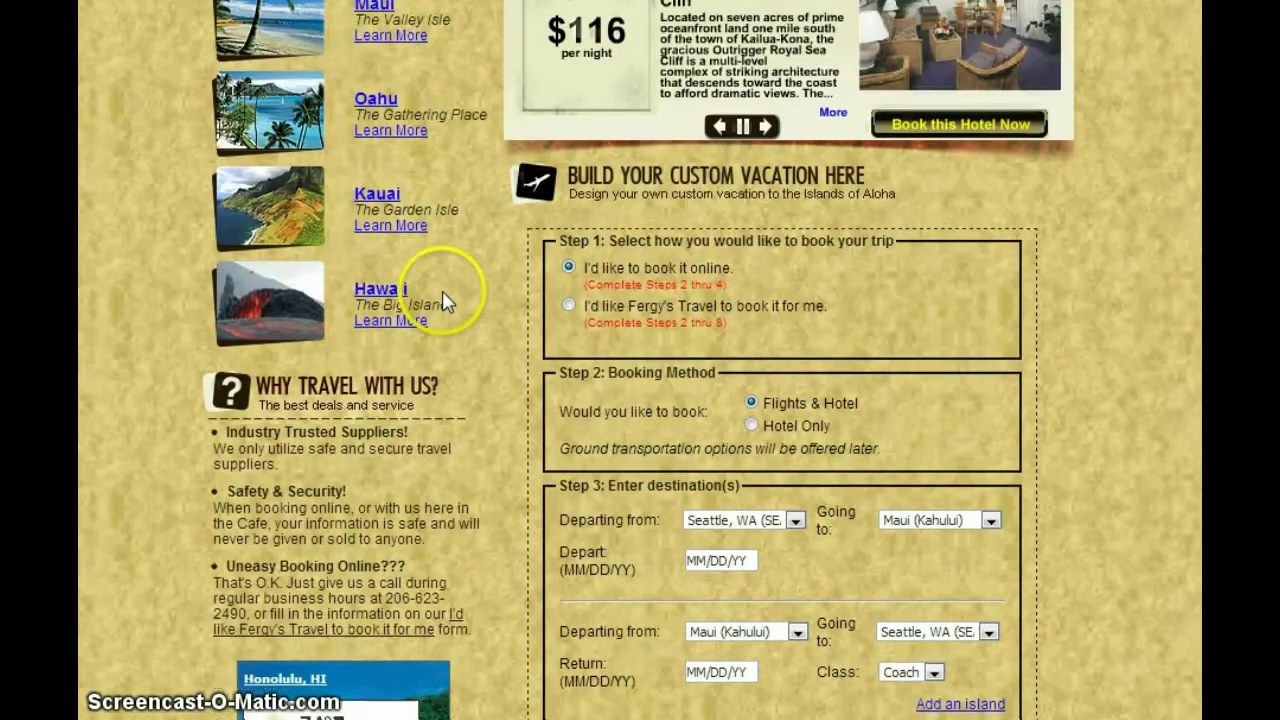
{"action": "scroll", "coordinate": [445, 300], "scroll_direction": "up", "scroll_amount": 10}
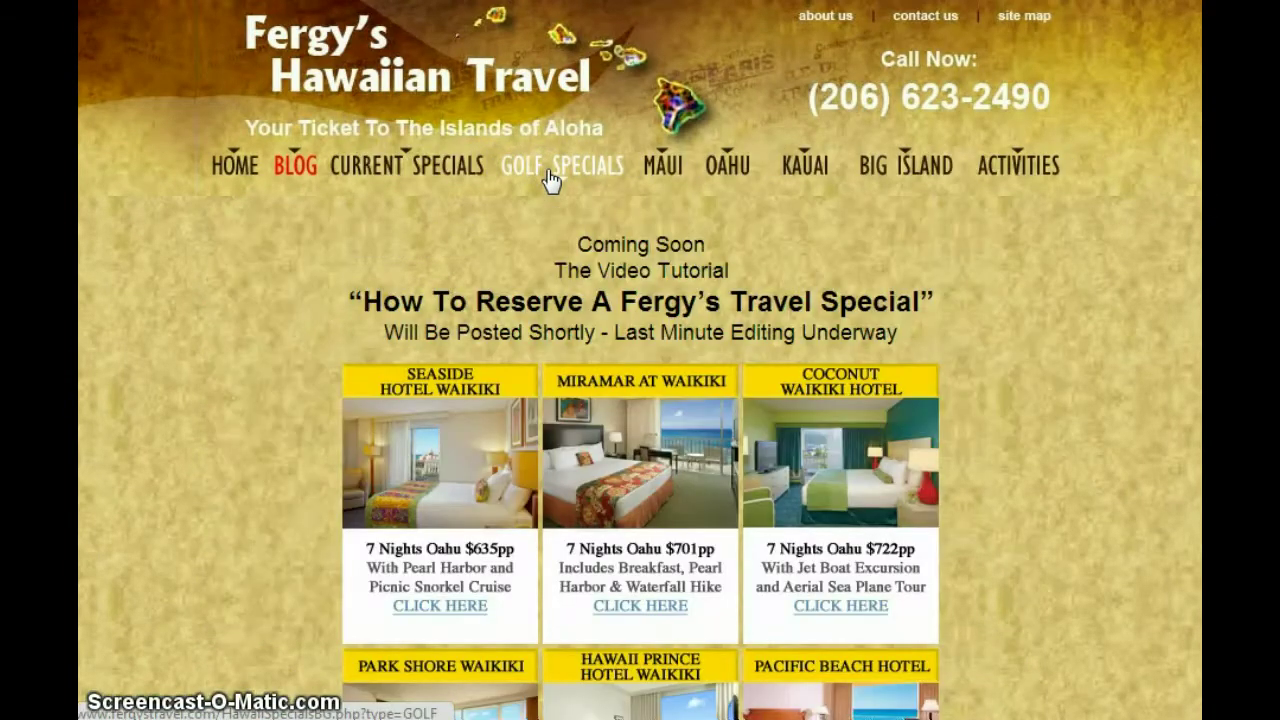
Open the Current Specials page and review the hotel packages offered for Oahu and Maui
{"action": "scroll", "coordinate": [1035, 278], "scroll_direction": "down", "scroll_amount": 7}
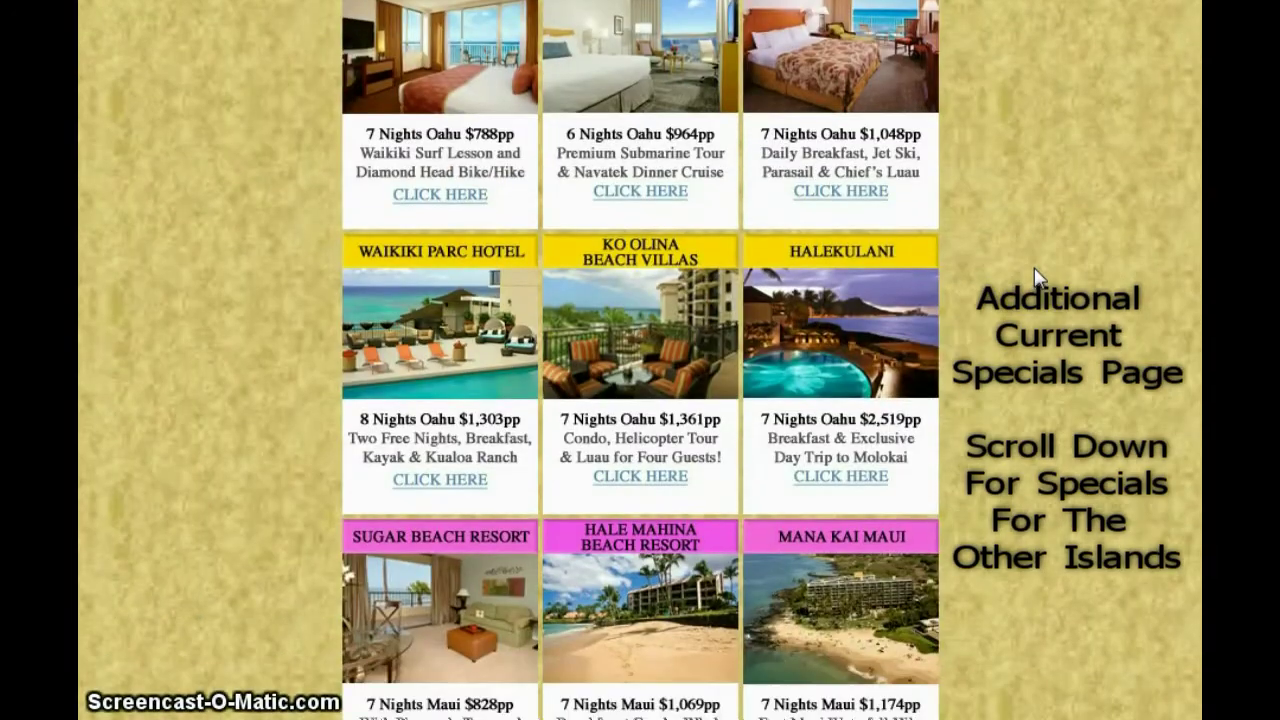
{"action": "scroll", "coordinate": [1035, 278], "scroll_direction": "down", "scroll_amount": 1}
{"action": "scroll", "coordinate": [1035, 278], "scroll_direction": "up", "scroll_amount": 3}
{"action": "scroll", "coordinate": [1035, 278], "scroll_direction": "up", "scroll_amount": 5}
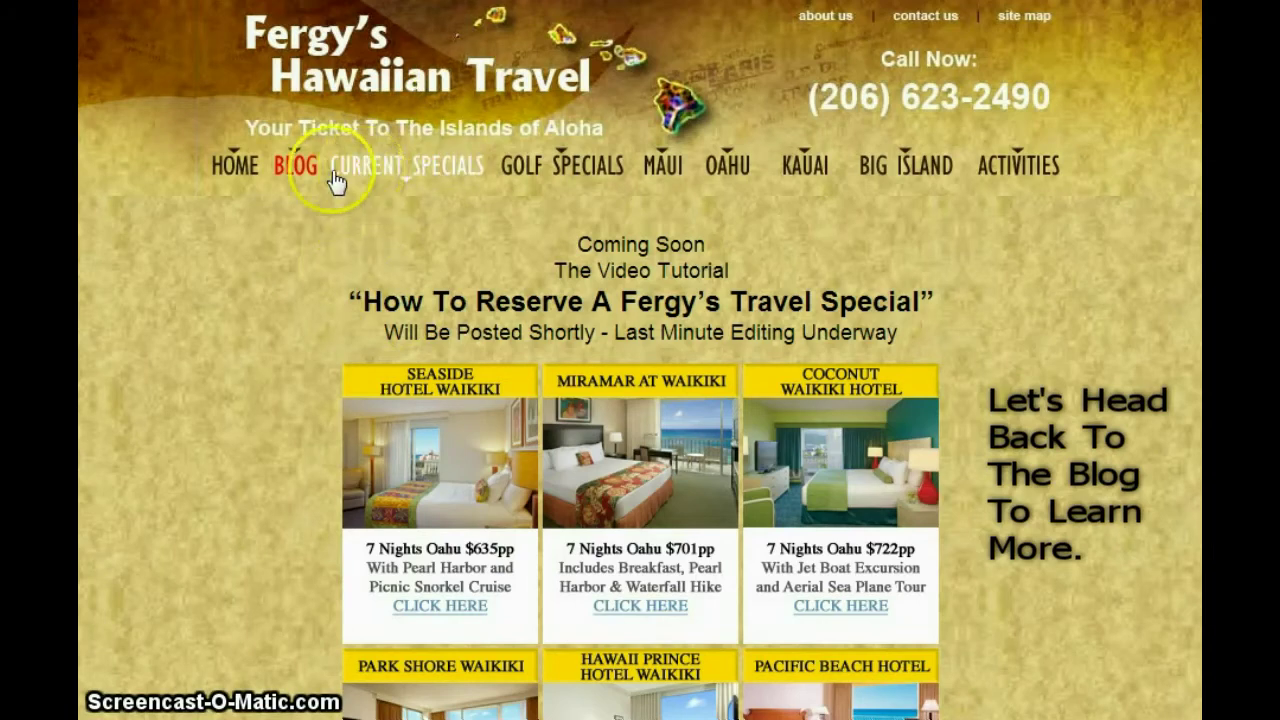
Return to the blog, open the Aloha Friday Hawaii Vacation Specials For January 11 2013 post, and read down to the Oahu and Maui specials
{"action": "left_click", "coordinate": [297, 171]}
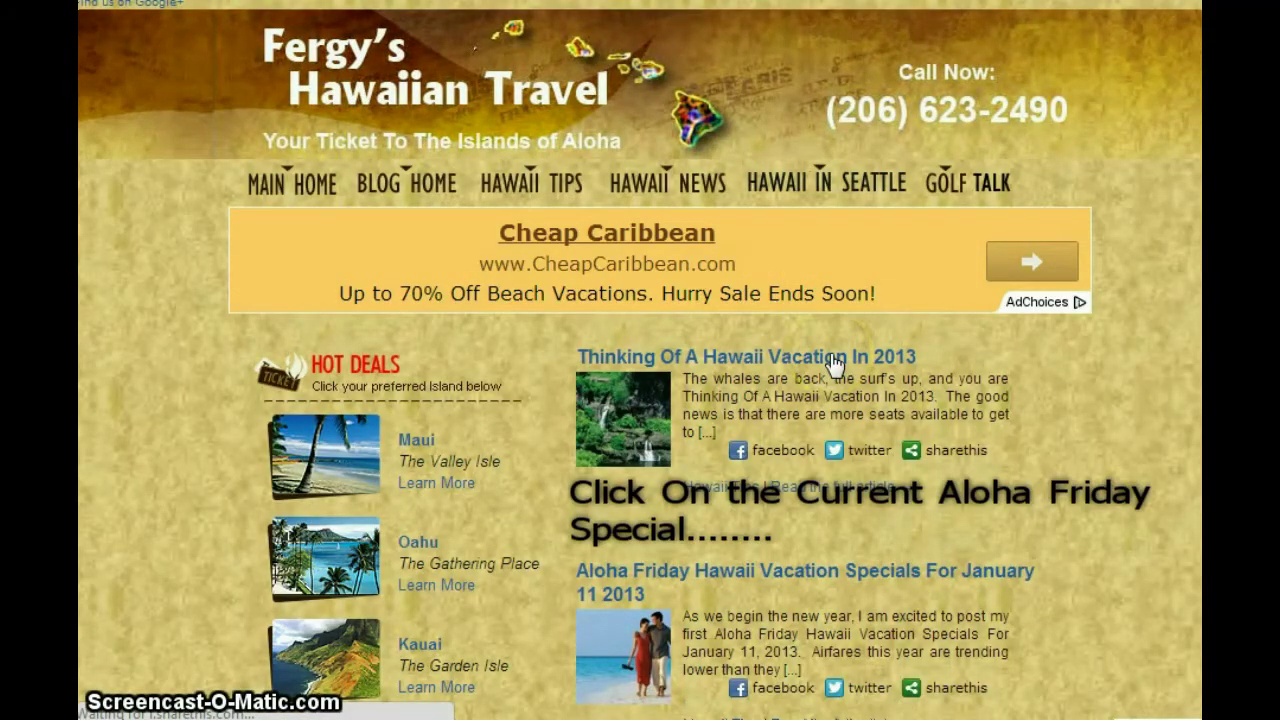
{"action": "left_click", "coordinate": [774, 578]}
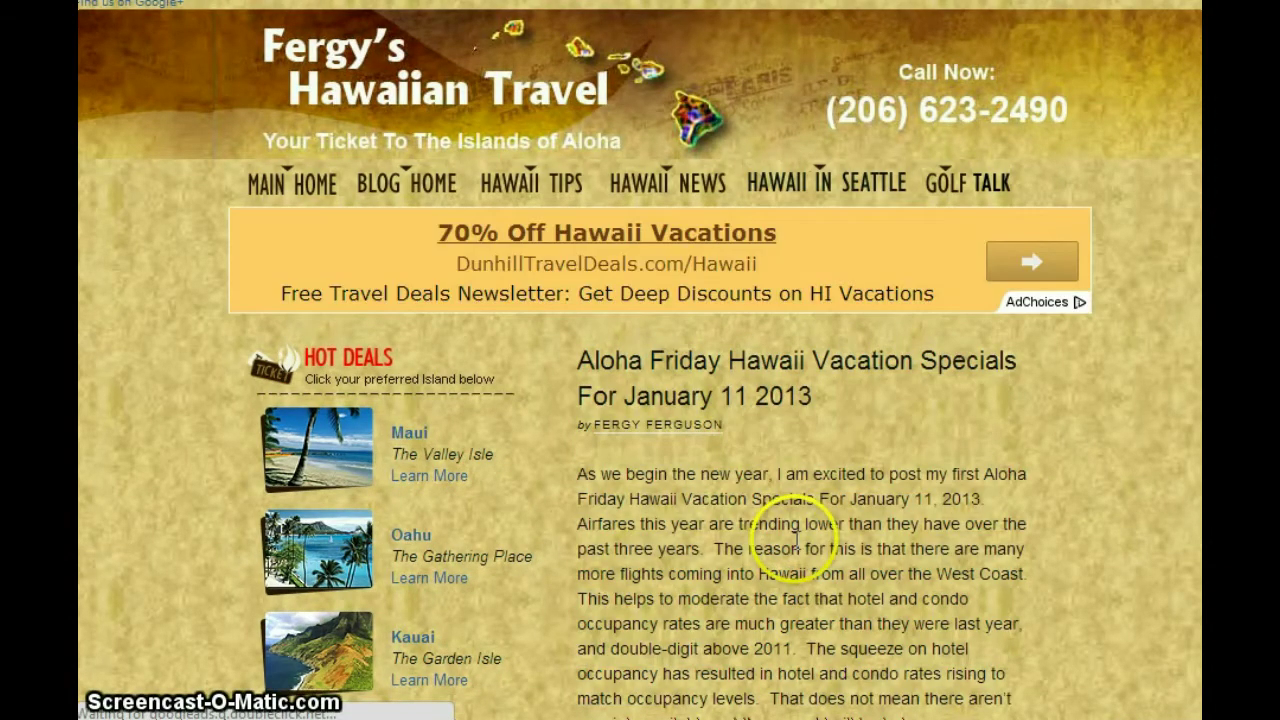
{"action": "scroll", "coordinate": [1130, 447], "scroll_direction": "down", "scroll_amount": 3}
{"action": "scroll", "coordinate": [1131, 450], "scroll_direction": "down", "scroll_amount": 5}
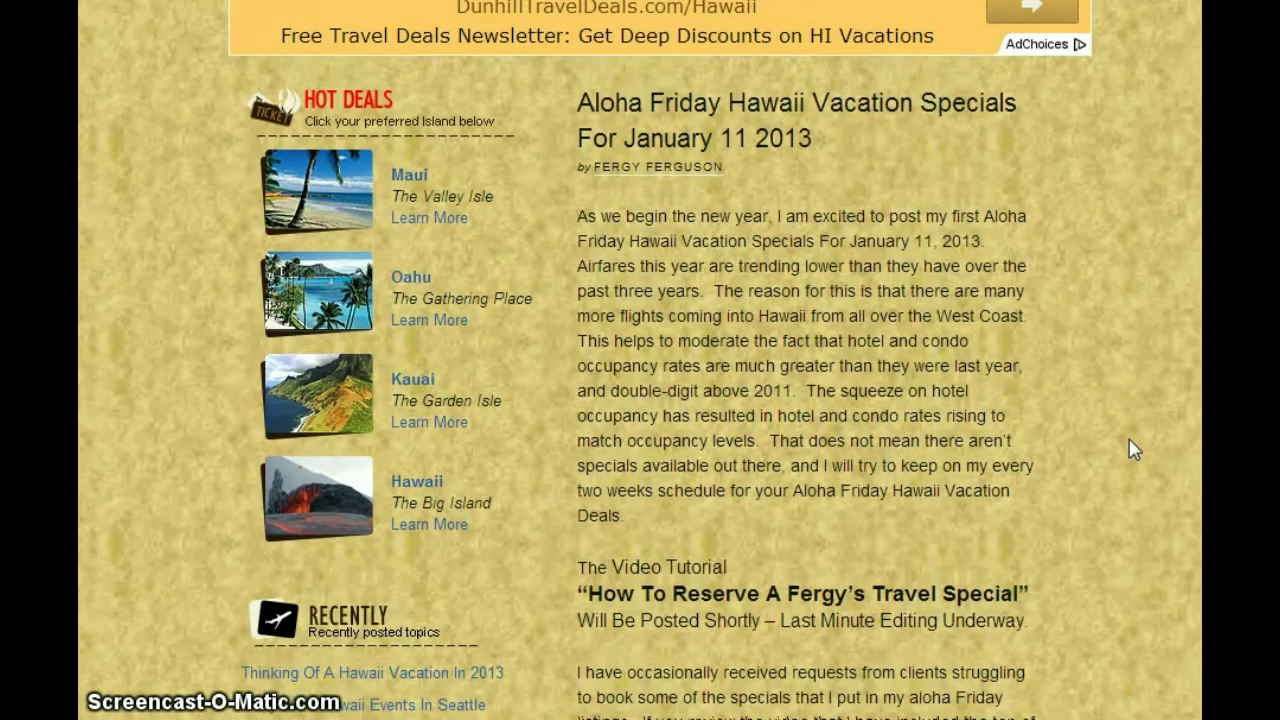
{"action": "scroll", "coordinate": [1124, 440], "scroll_direction": "down", "scroll_amount": 5}
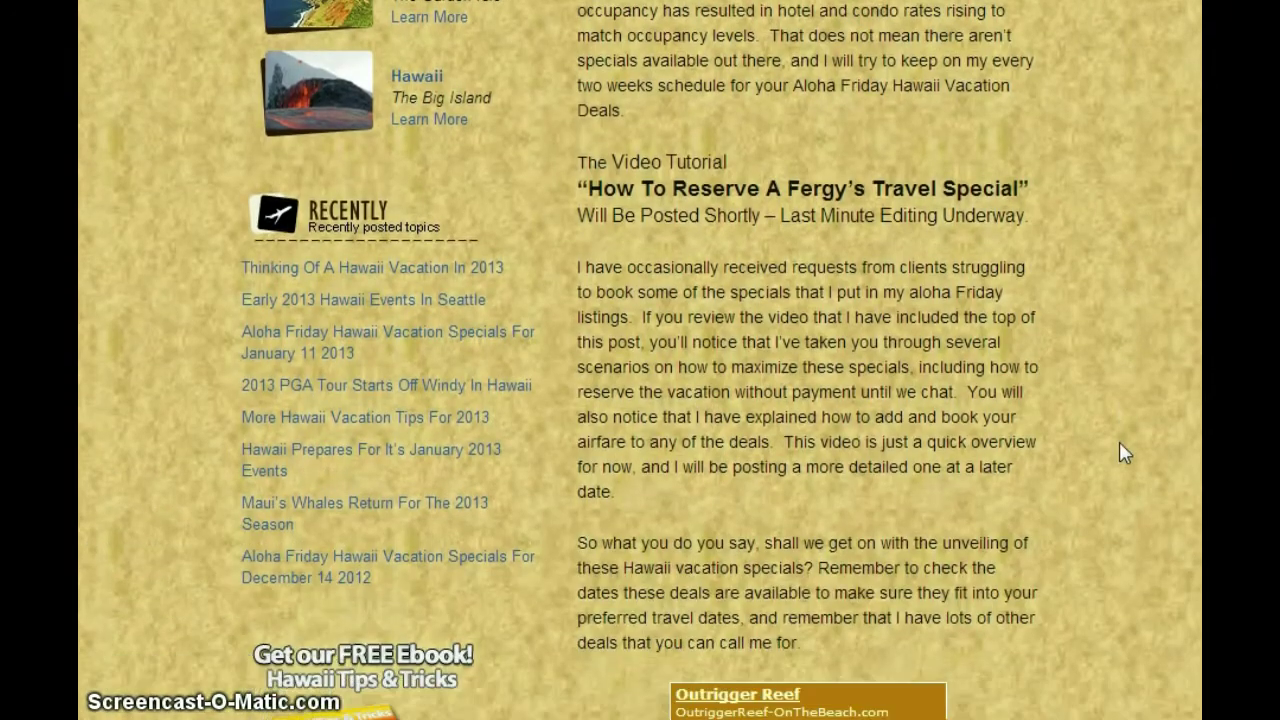
{"action": "scroll", "coordinate": [1120, 450], "scroll_direction": "down", "scroll_amount": 5}
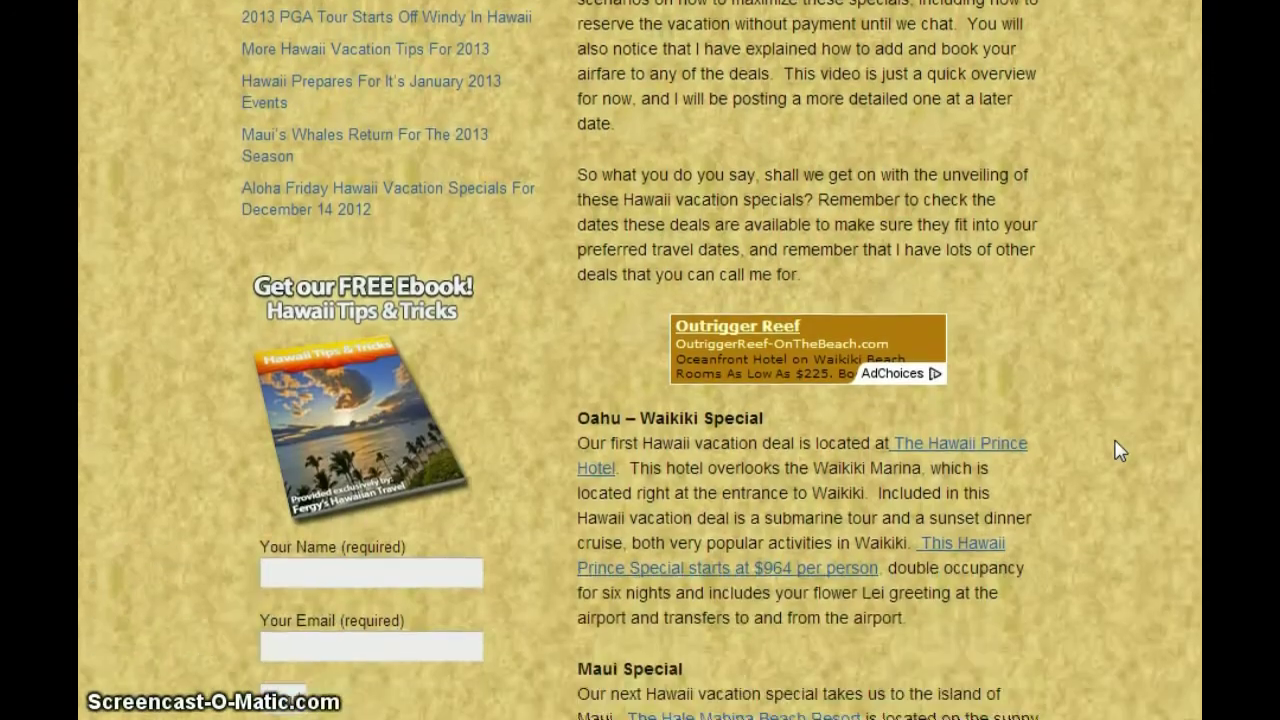
{"action": "scroll", "coordinate": [1117, 451], "scroll_direction": "down", "scroll_amount": 1}
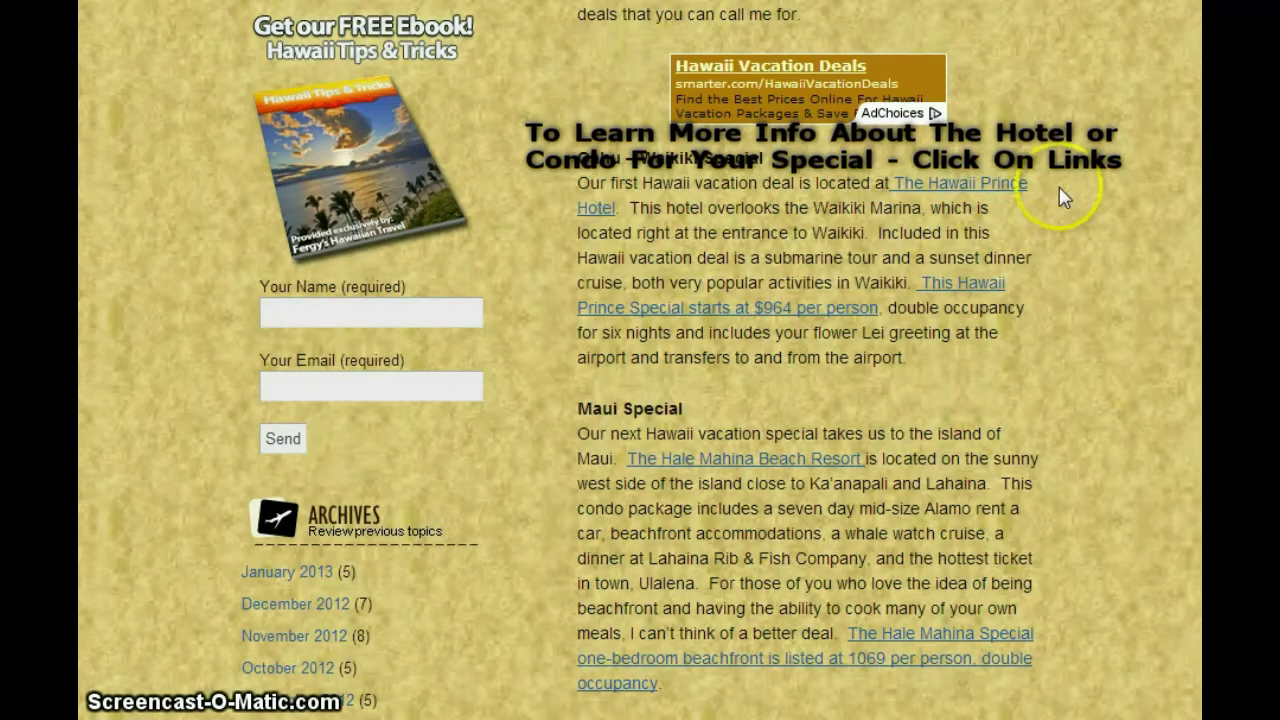
Open The Hawaii Prince Hotel description page from the Oahu – Waikiki special and examine its booking form, photo gallery and description
{"action": "left_click", "coordinate": [977, 183]}
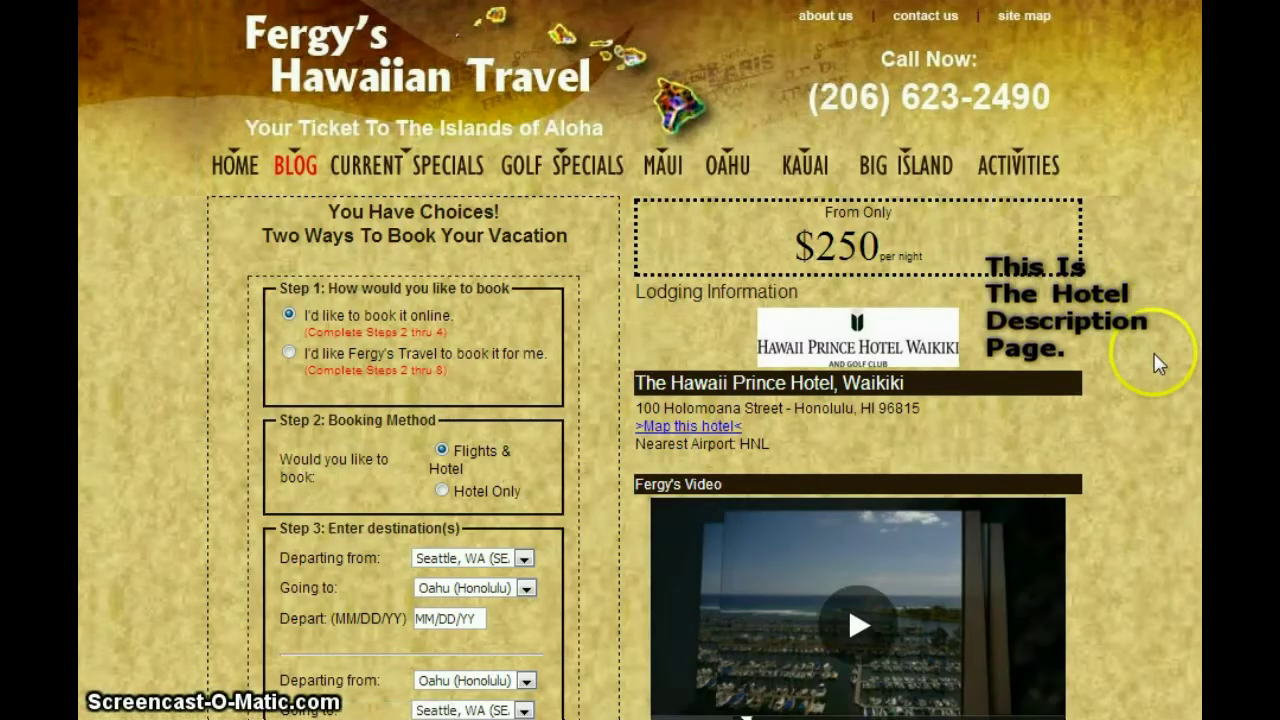
{"action": "scroll", "coordinate": [1152, 362], "scroll_direction": "down", "scroll_amount": 2}
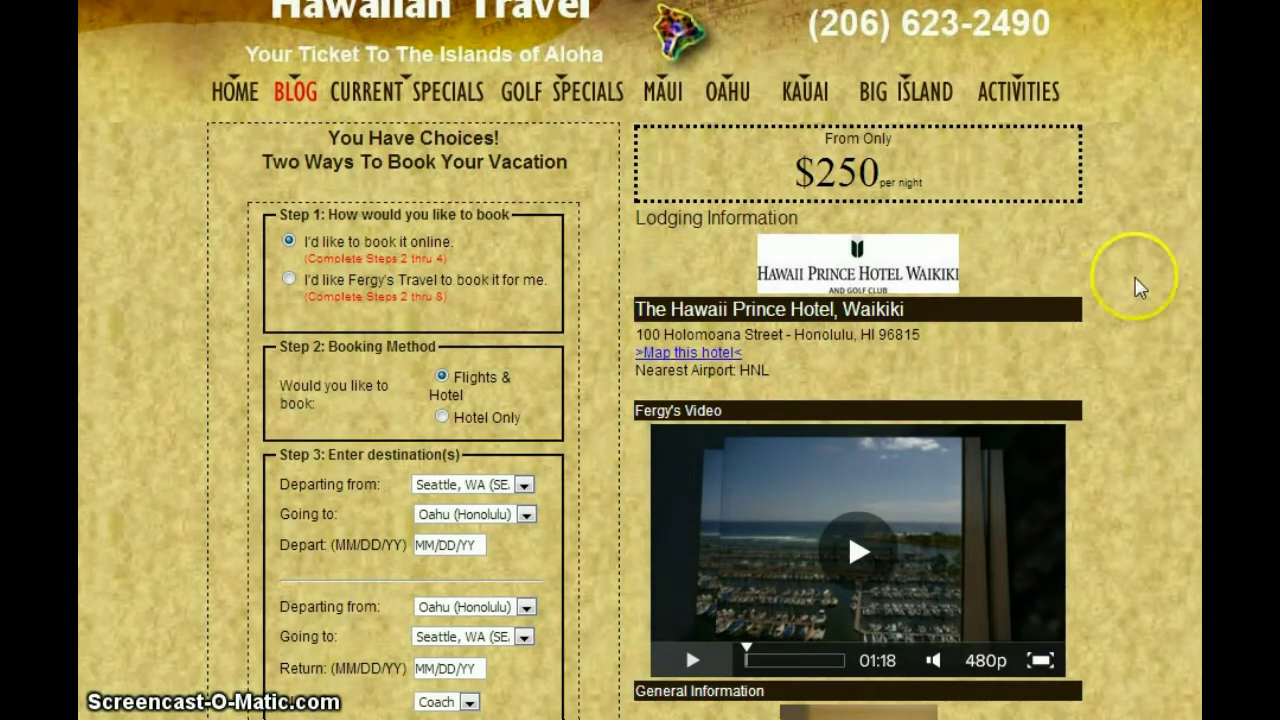
{"action": "scroll", "coordinate": [1140, 288], "scroll_direction": "down", "scroll_amount": 3}
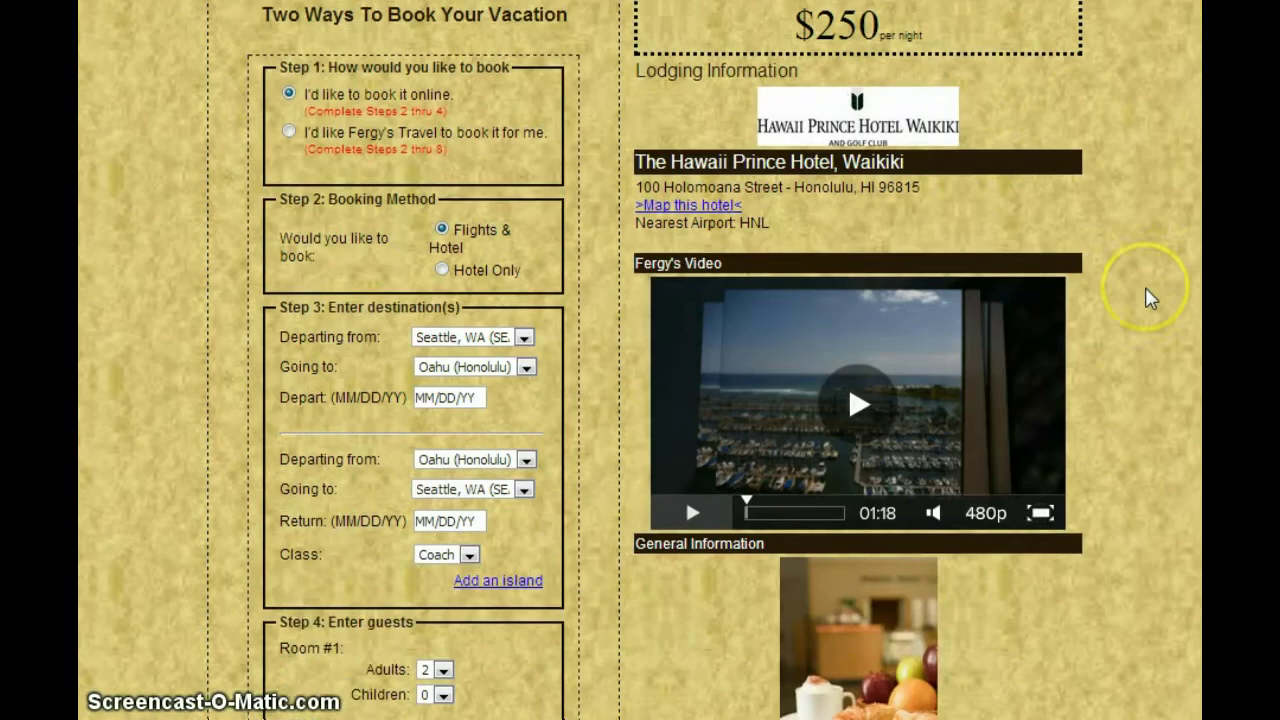
{"action": "scroll", "coordinate": [1149, 297], "scroll_direction": "down", "scroll_amount": 4}
{"action": "scroll", "coordinate": [1160, 303], "scroll_direction": "down", "scroll_amount": 4}
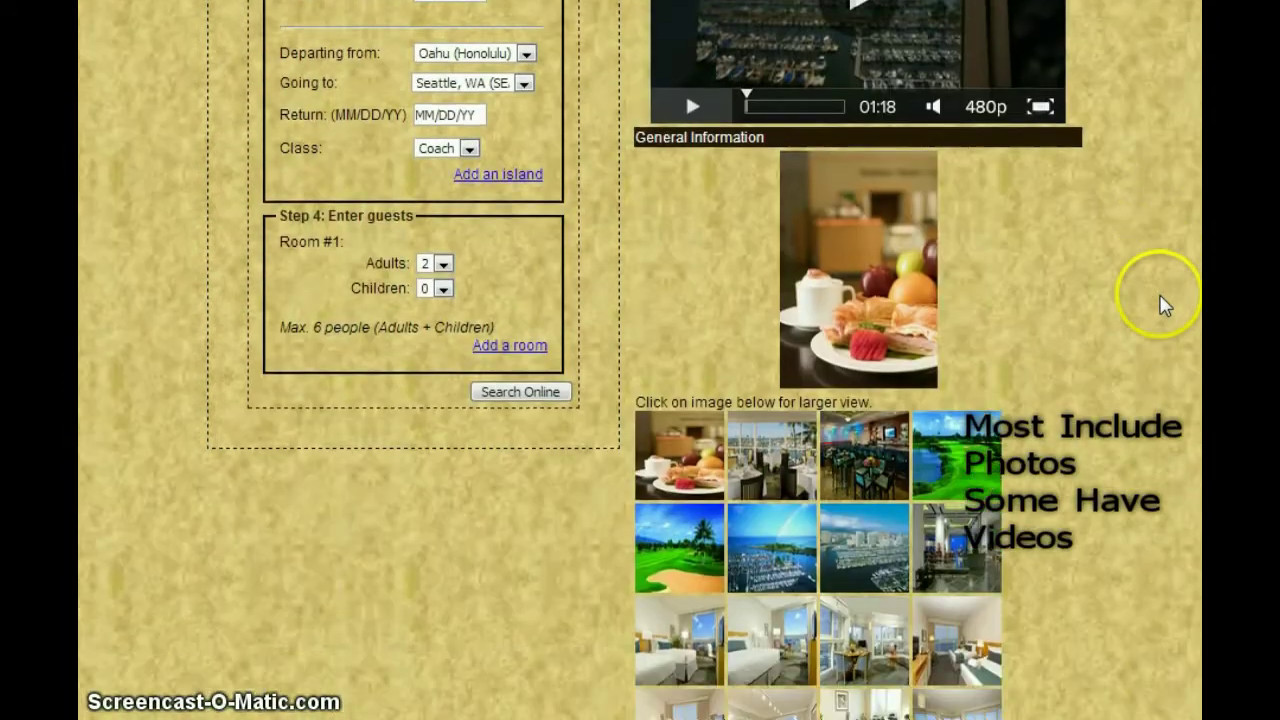
{"action": "scroll", "coordinate": [1163, 305], "scroll_direction": "down", "scroll_amount": 7}
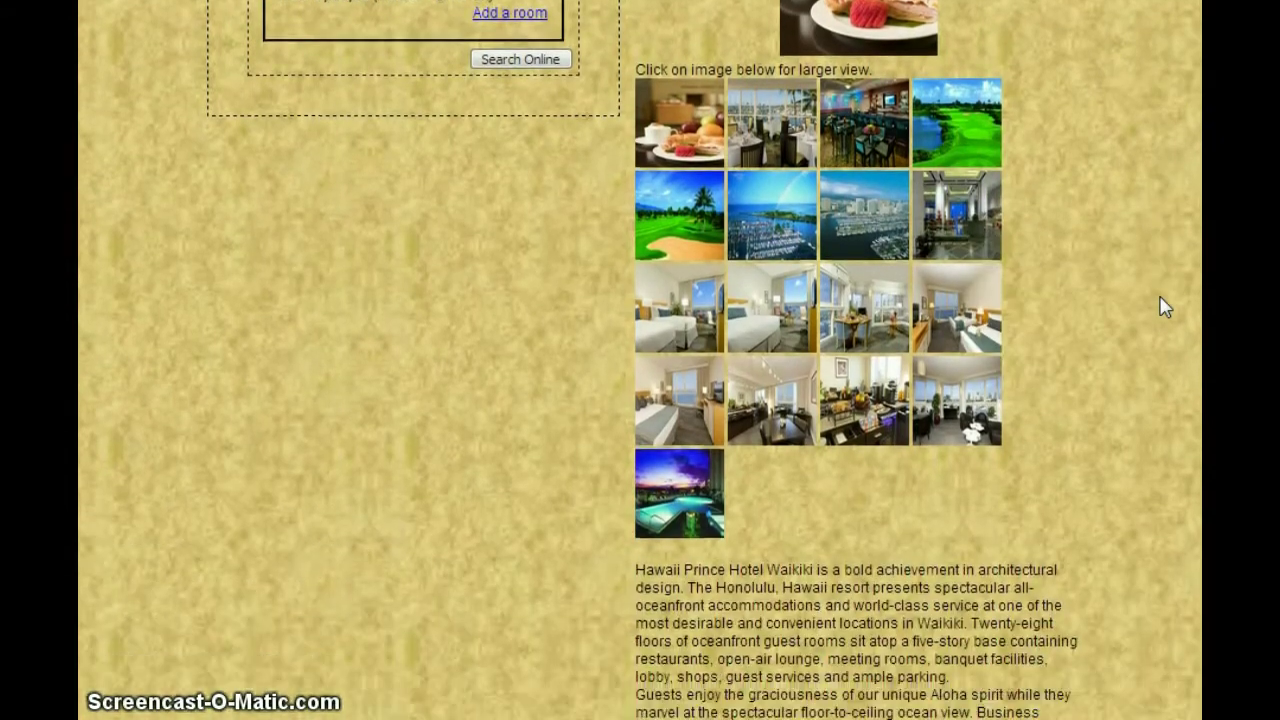
{"action": "scroll", "coordinate": [1165, 307], "scroll_direction": "down", "scroll_amount": 1}
{"action": "scroll", "coordinate": [1158, 298], "scroll_direction": "down", "scroll_amount": 6}
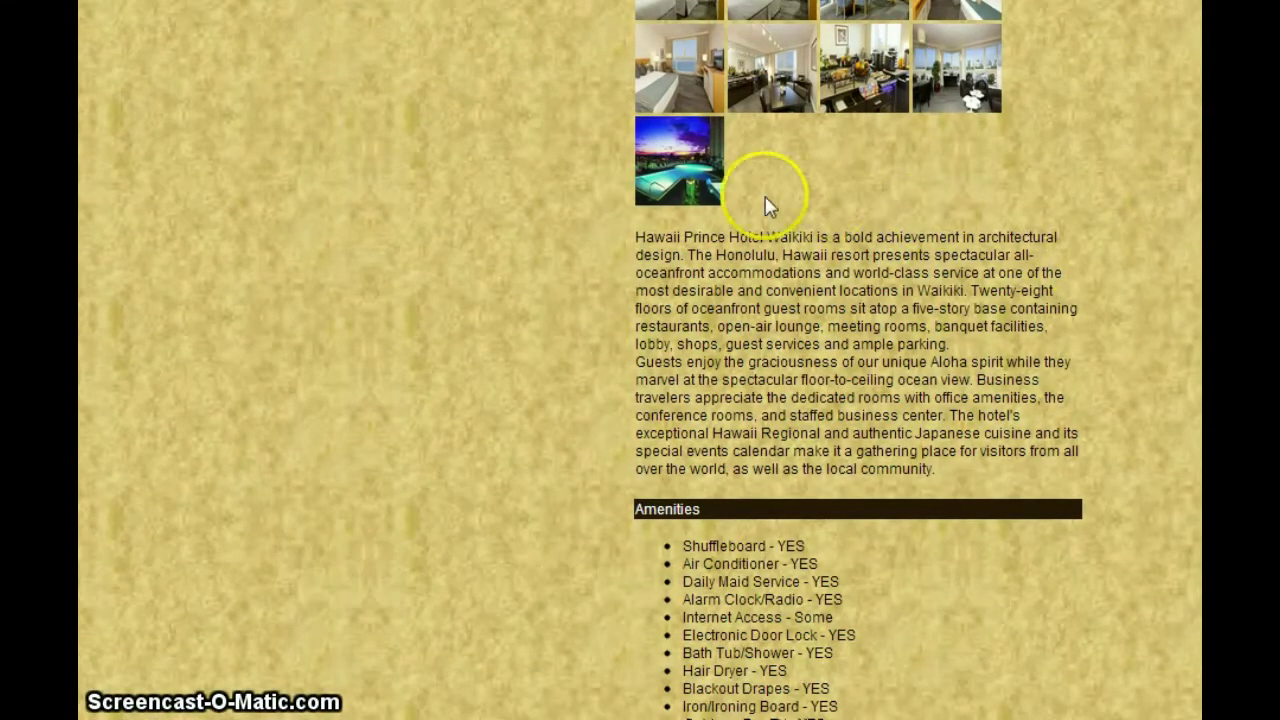
Review the hotel's amenities, room types, area attractions, airport distance and property information
{"action": "scroll", "coordinate": [1137, 444], "scroll_direction": "down", "scroll_amount": 8}
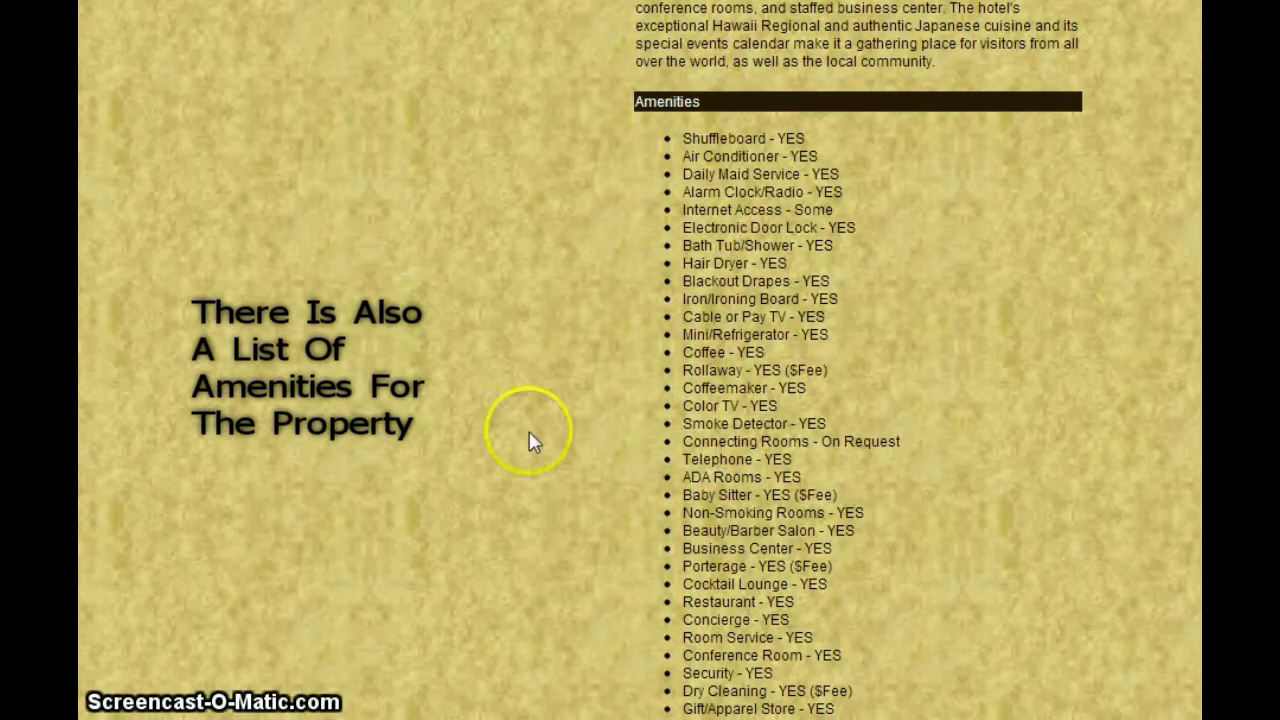
{"action": "scroll", "coordinate": [545, 636], "scroll_direction": "down", "scroll_amount": 6}
{"action": "scroll", "coordinate": [544, 634], "scroll_direction": "down", "scroll_amount": 3}
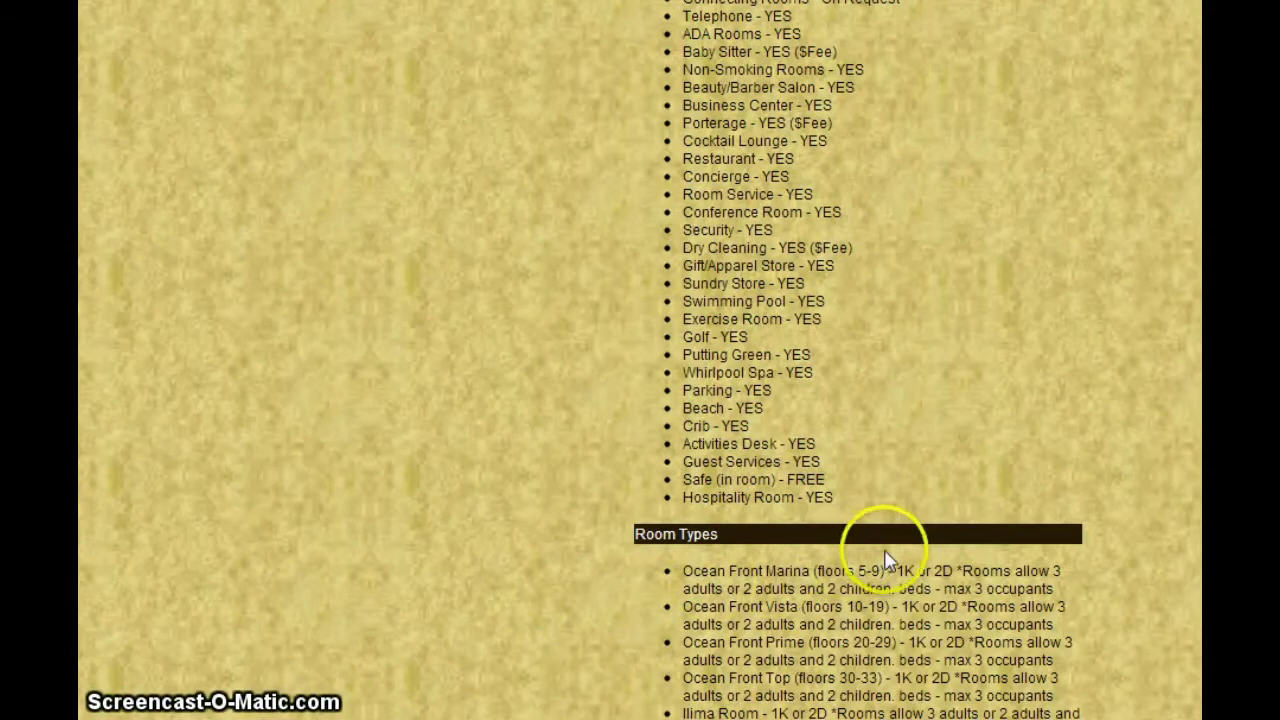
{"action": "scroll", "coordinate": [1120, 614], "scroll_direction": "down", "scroll_amount": 6}
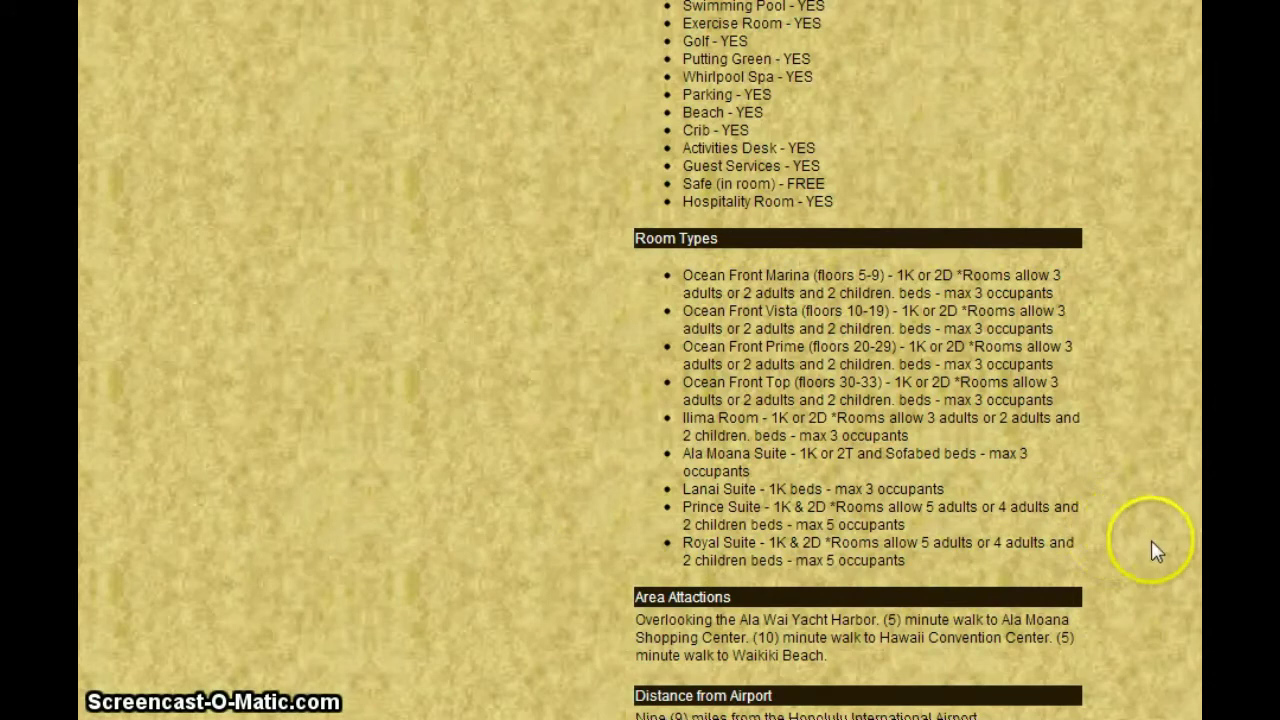
{"action": "scroll", "coordinate": [1158, 548], "scroll_direction": "down", "scroll_amount": 5}
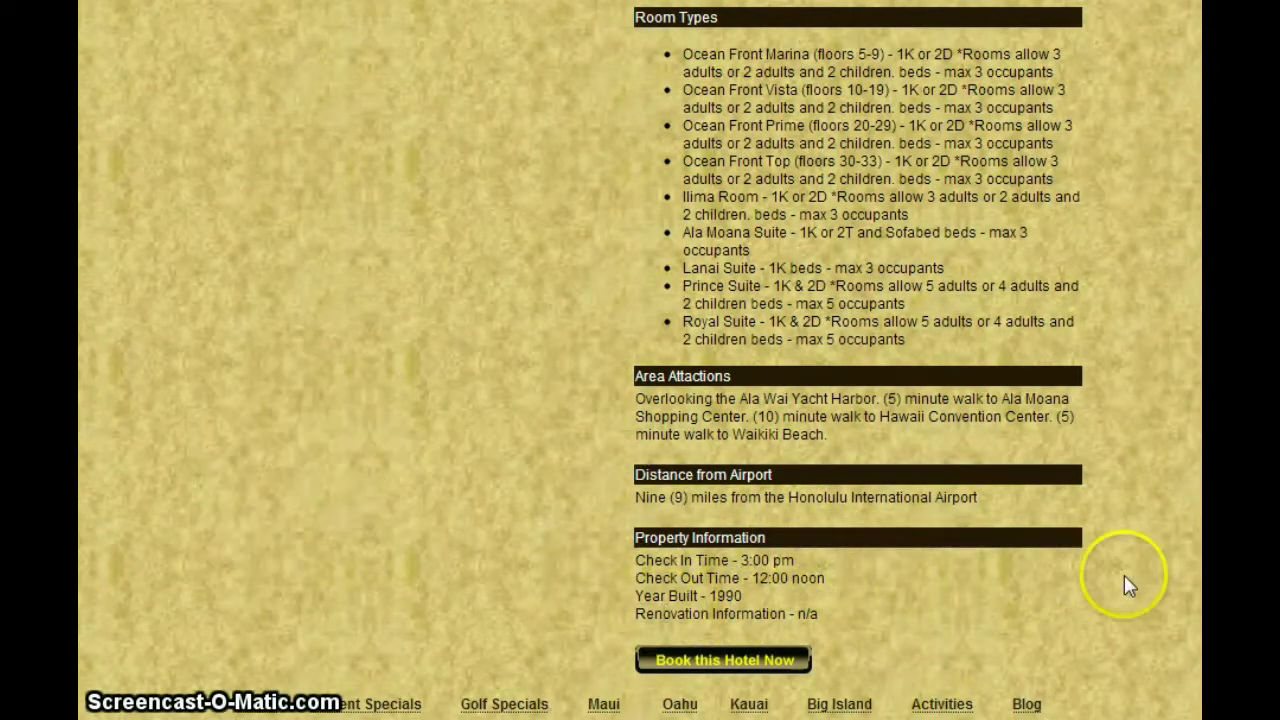
{"action": "scroll", "coordinate": [1138, 530], "scroll_direction": "up", "scroll_amount": 15}
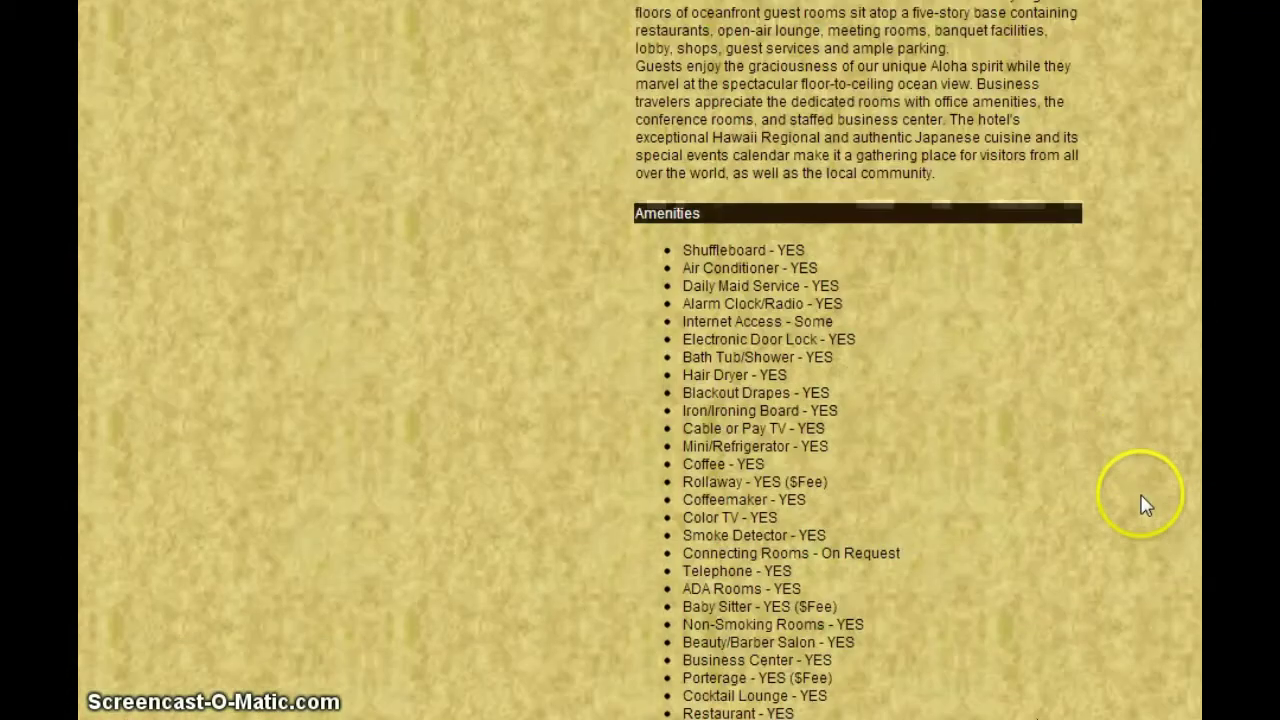
{"action": "scroll", "coordinate": [1158, 494], "scroll_direction": "up", "scroll_amount": 12}
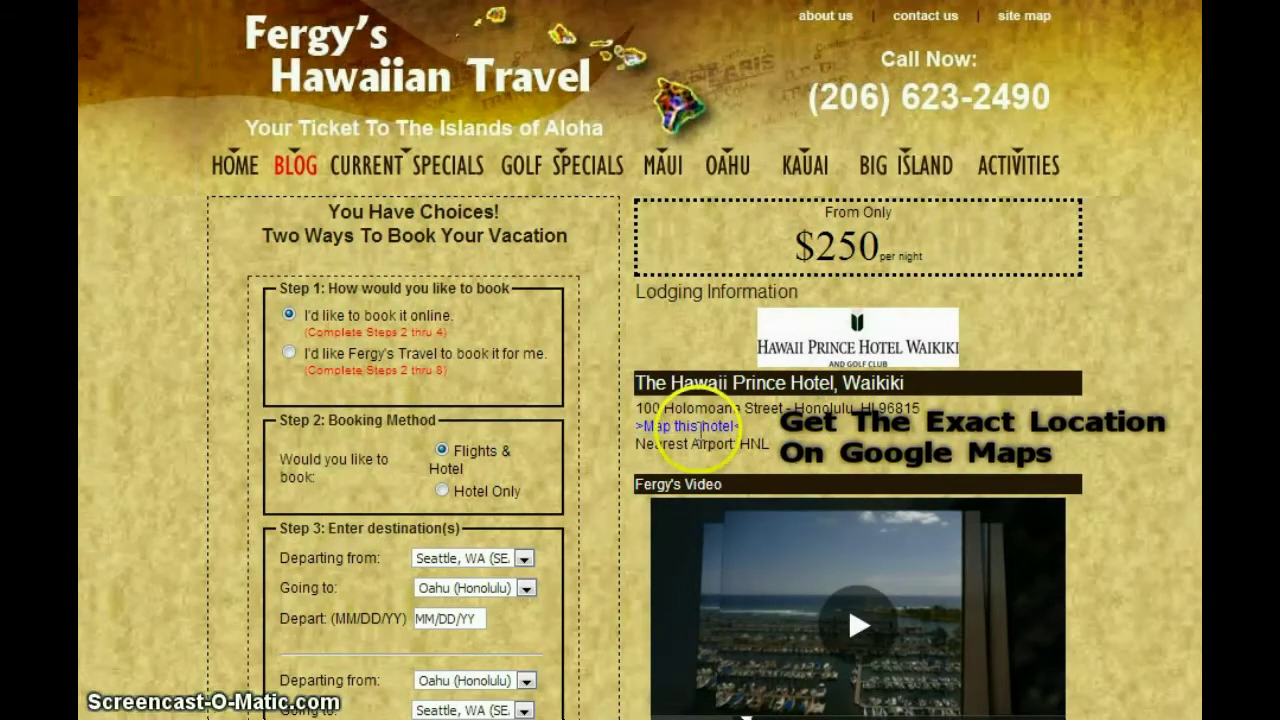
Open the map for The Hawaii Prince Hotel and zoom in on the hotel's marker
{"action": "left_click", "coordinate": [697, 426]}
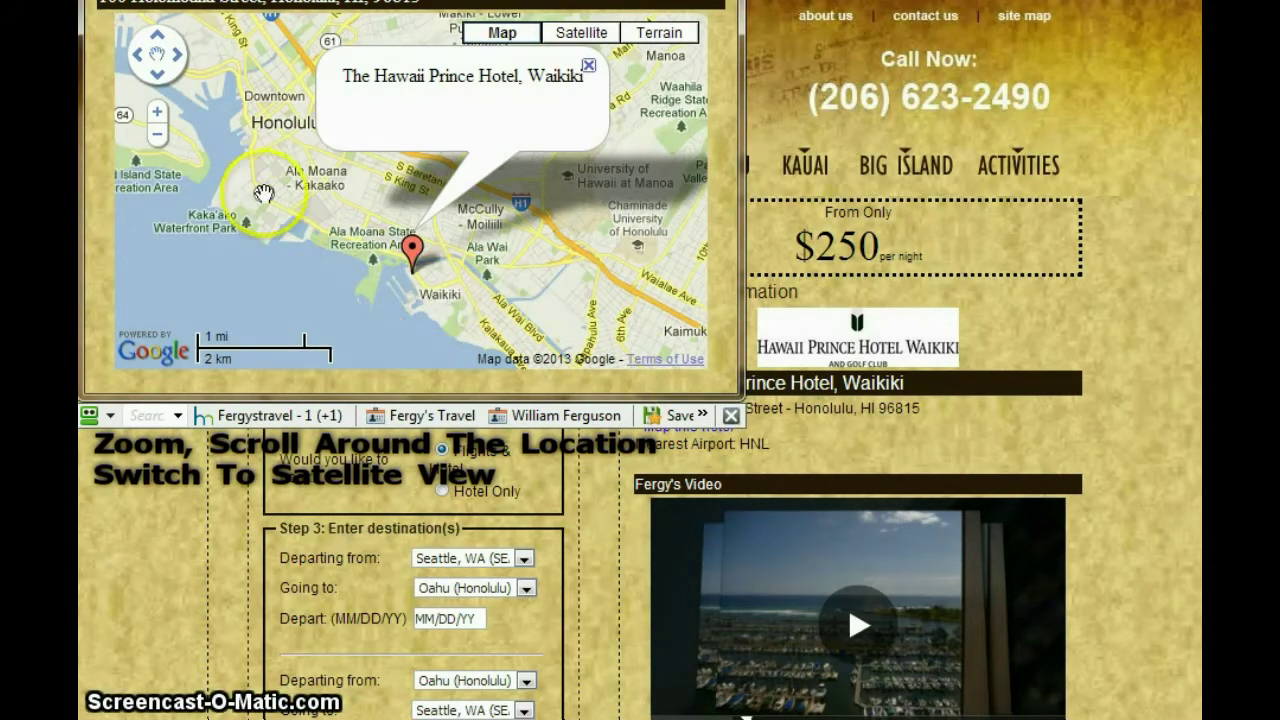
{"action": "left_click", "coordinate": [155, 112]}
{"action": "left_click", "coordinate": [155, 112]}
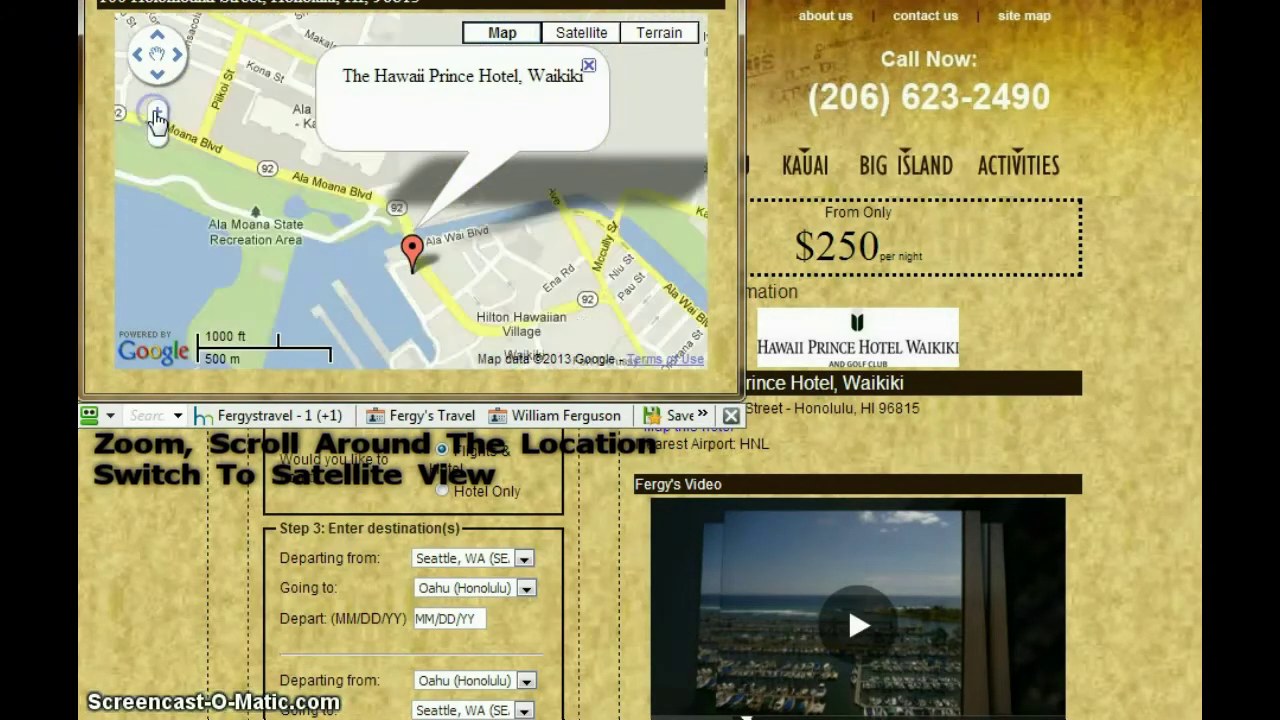
{"action": "left_click", "coordinate": [156, 114]}
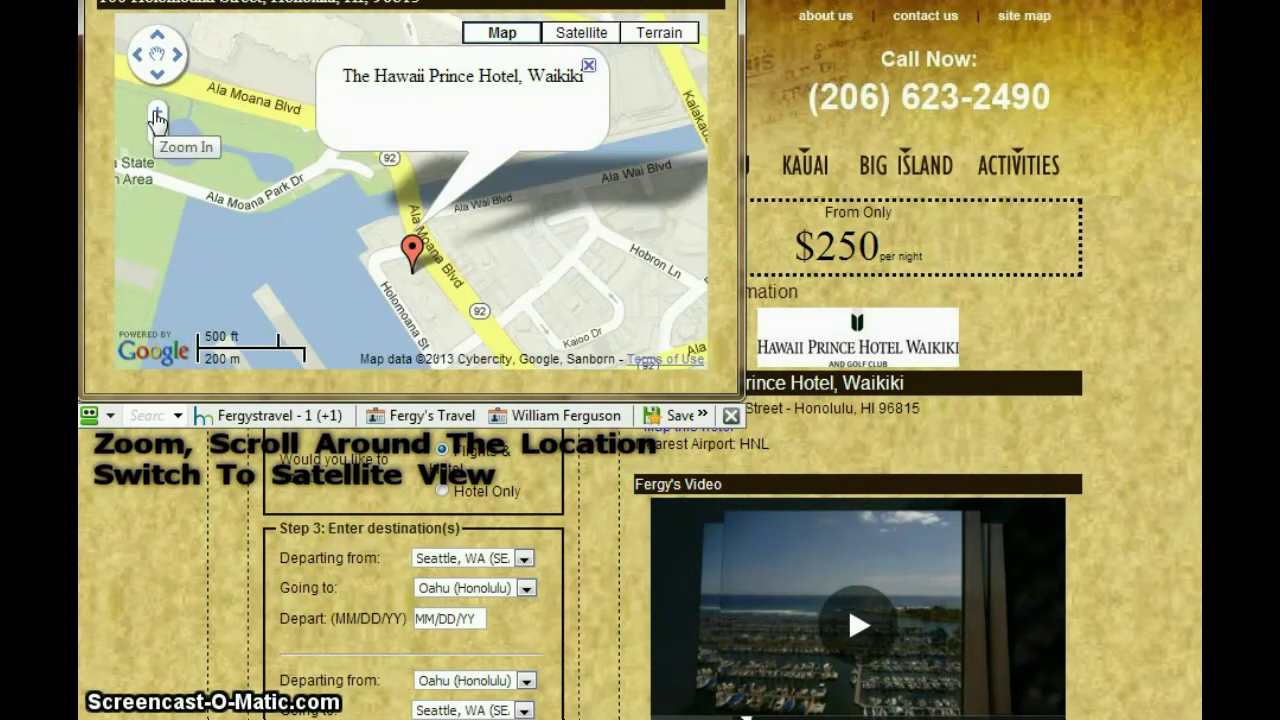
{"action": "left_click", "coordinate": [156, 114]}
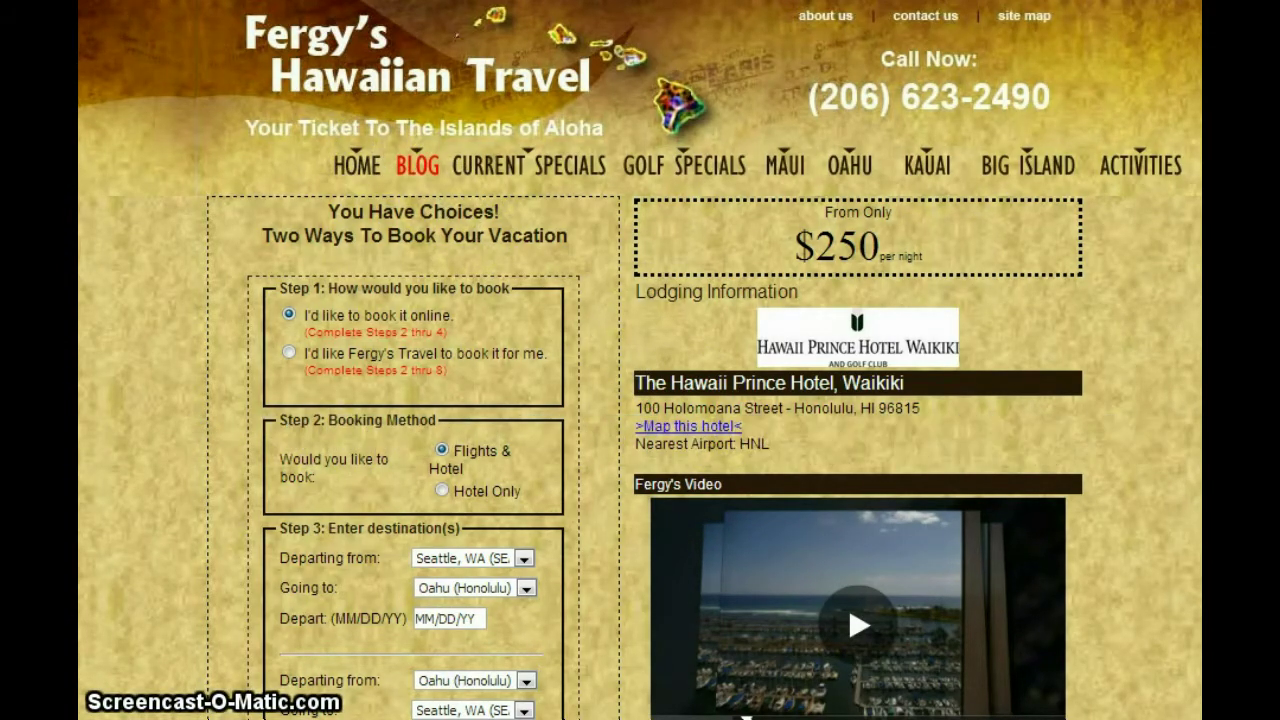
Return to the Aloha Friday blog post and open the offer page for the Hawaii Prince Special starting at $964 per person
{"action": "key", "text": "alt+Left"}
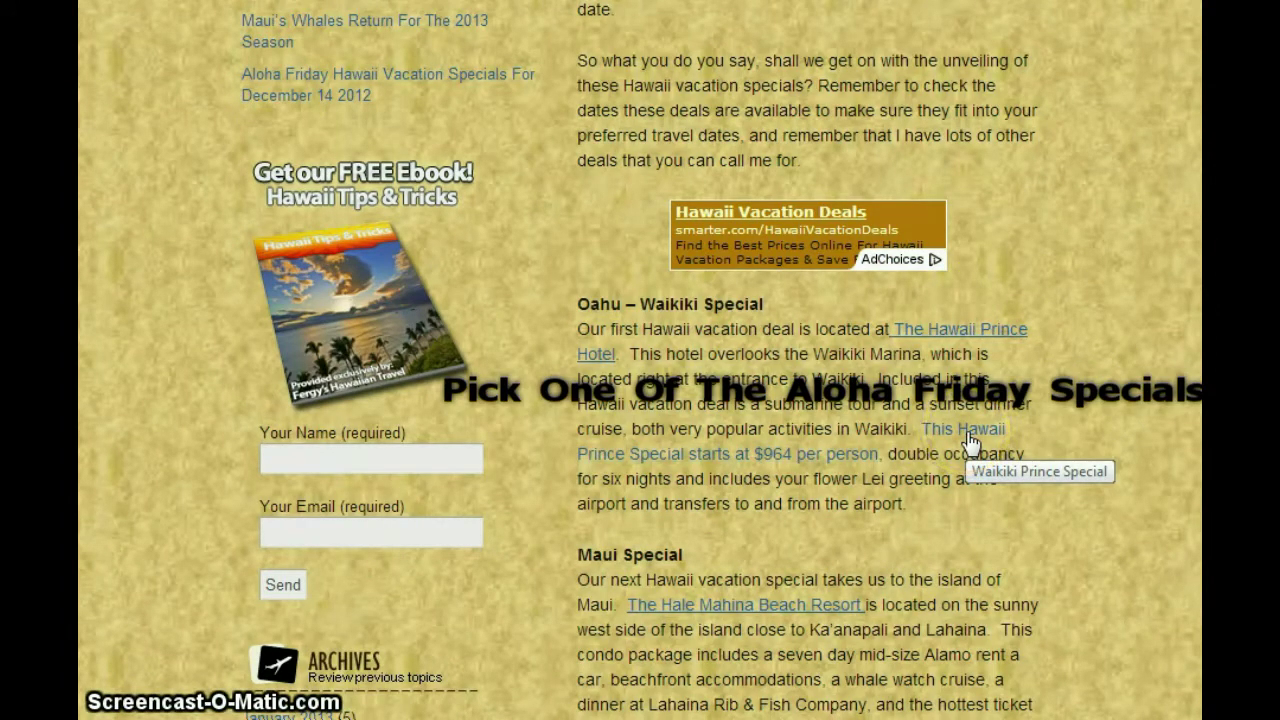
{"action": "scroll", "coordinate": [1066, 457], "scroll_direction": "down", "scroll_amount": 3}
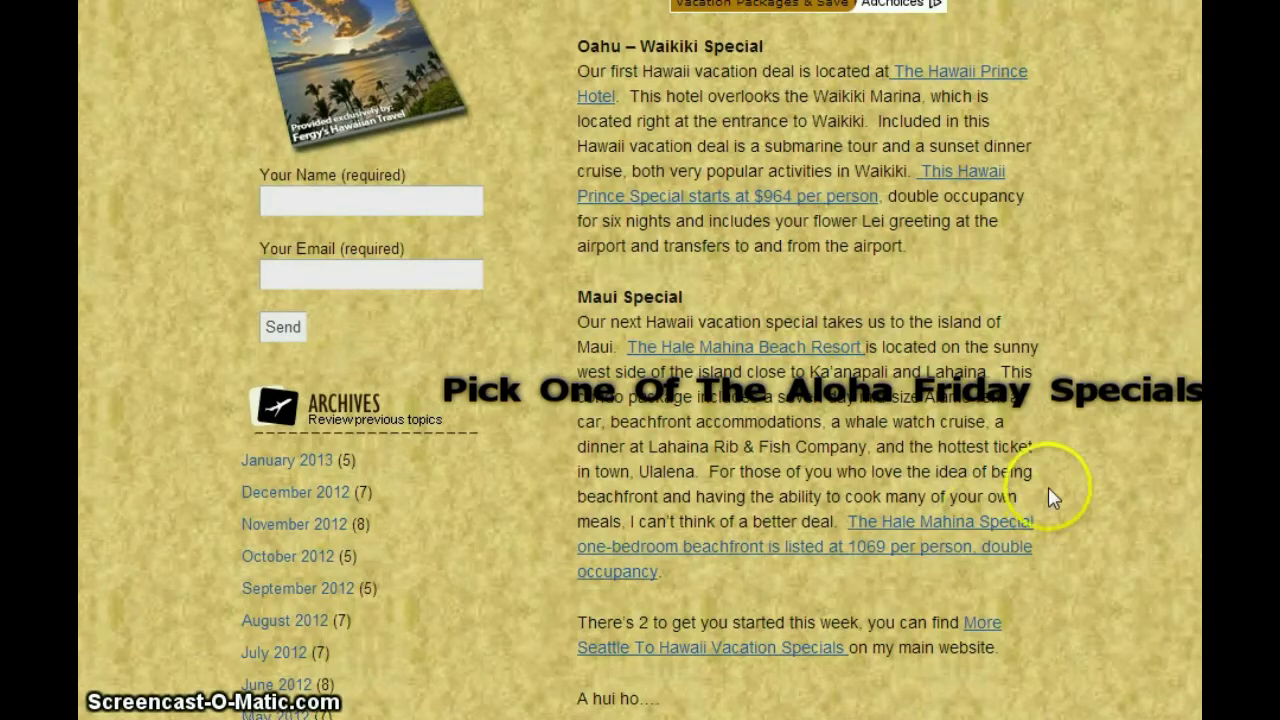
{"action": "scroll", "coordinate": [1048, 490], "scroll_direction": "up", "scroll_amount": 3}
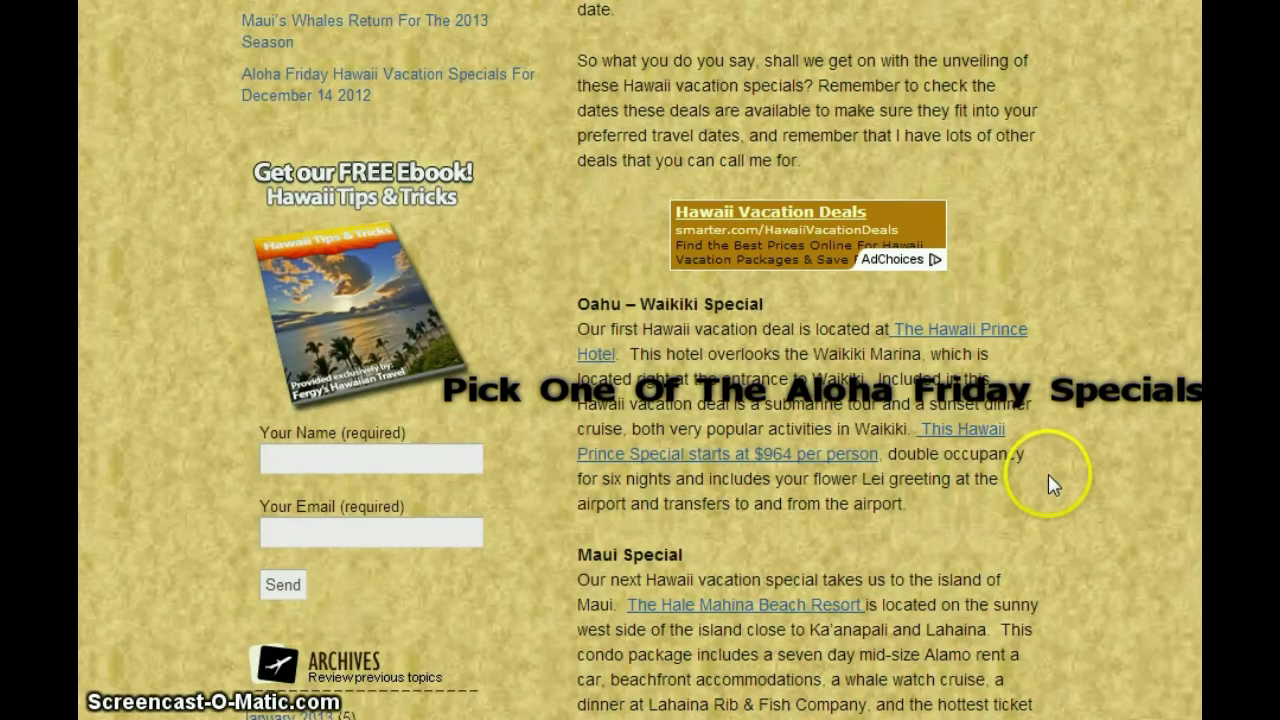
{"action": "left_click", "coordinate": [963, 430]}
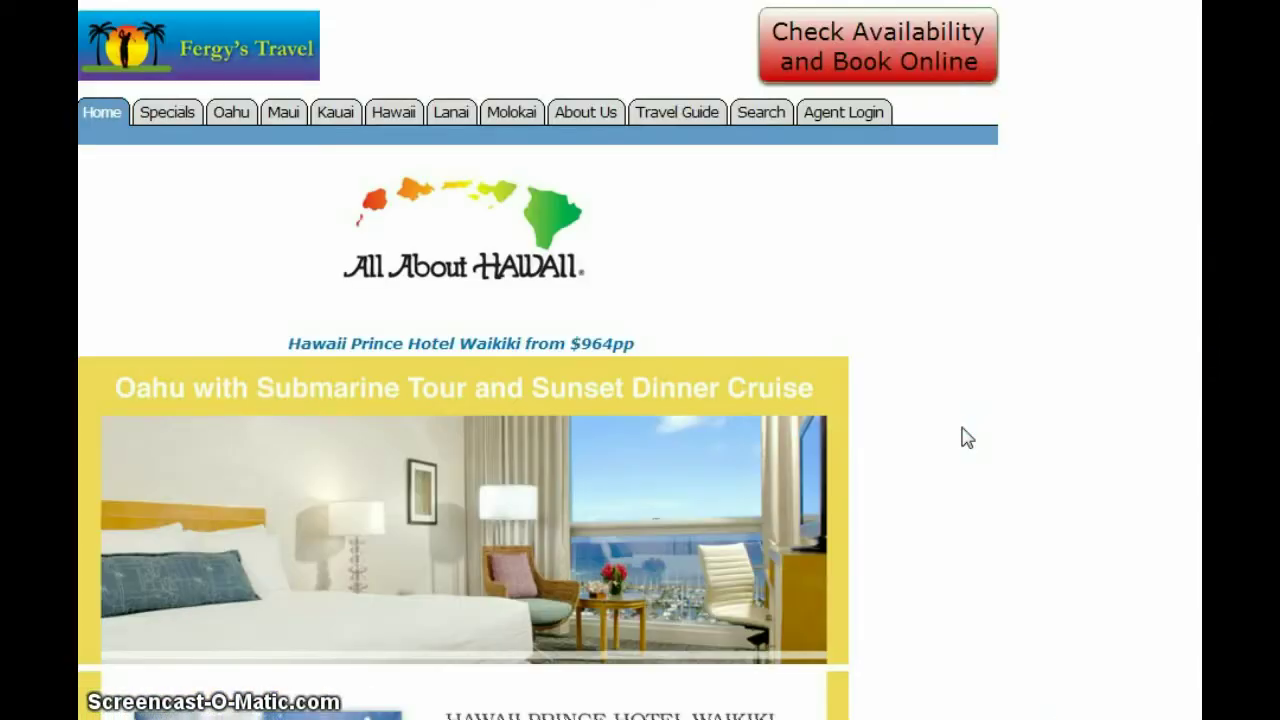
{"action": "left_click", "coordinate": [986, 443]}
Review the Hawaii Prince offer's room prices, package inclusions, valid dates, and terms and conditions
{"action": "scroll", "coordinate": [951, 394], "scroll_direction": "down", "scroll_amount": 3}
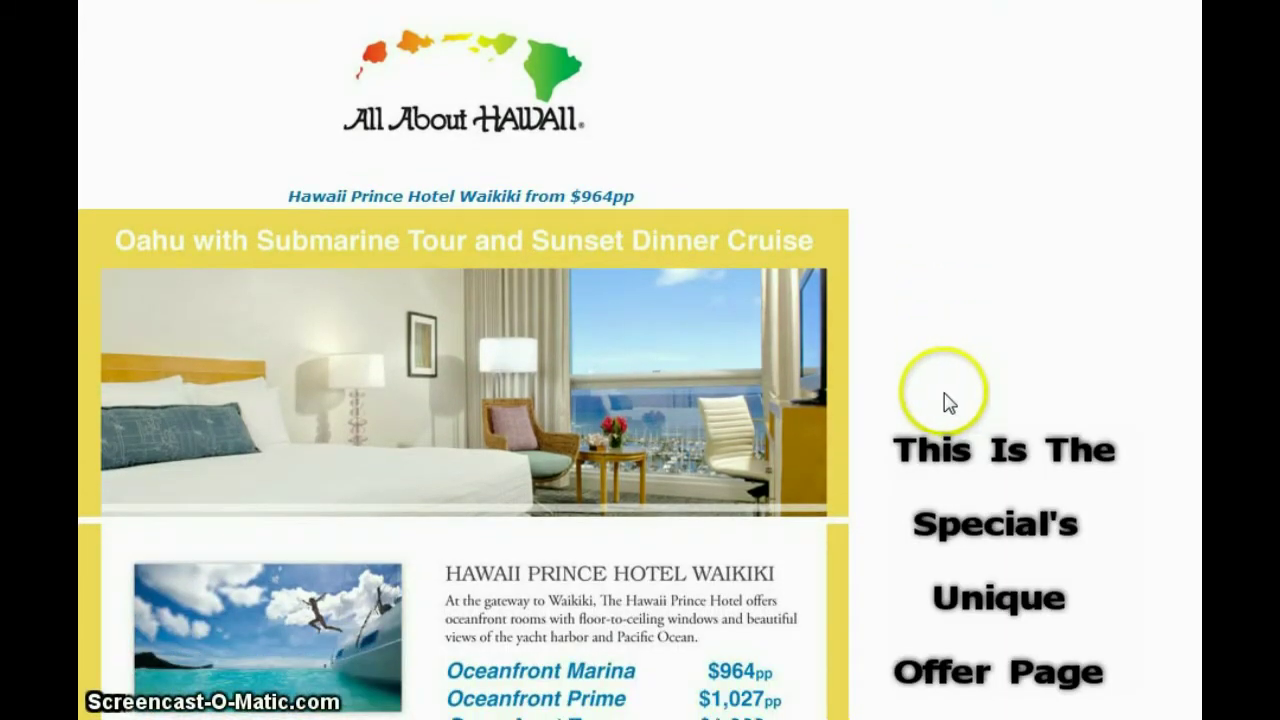
{"action": "scroll", "coordinate": [945, 393], "scroll_direction": "down", "scroll_amount": 3}
{"action": "scroll", "coordinate": [944, 393], "scroll_direction": "down", "scroll_amount": 4}
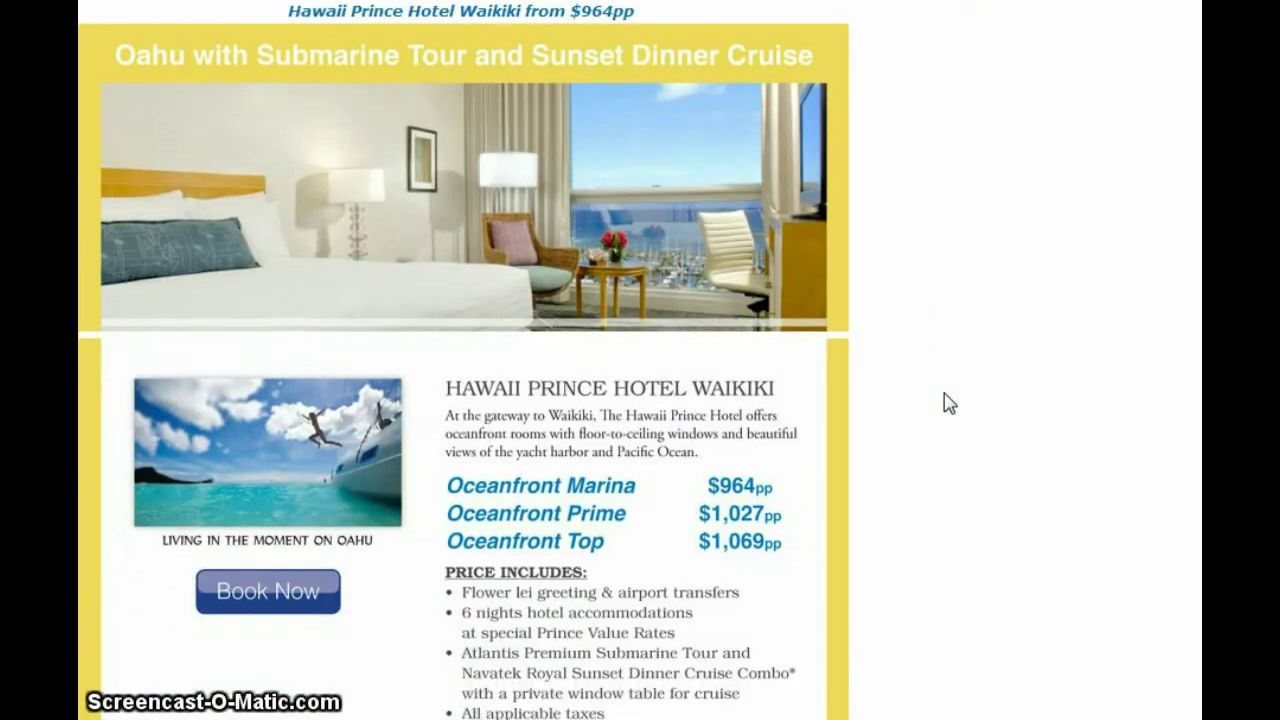
{"action": "scroll", "coordinate": [948, 398], "scroll_direction": "down", "scroll_amount": 2}
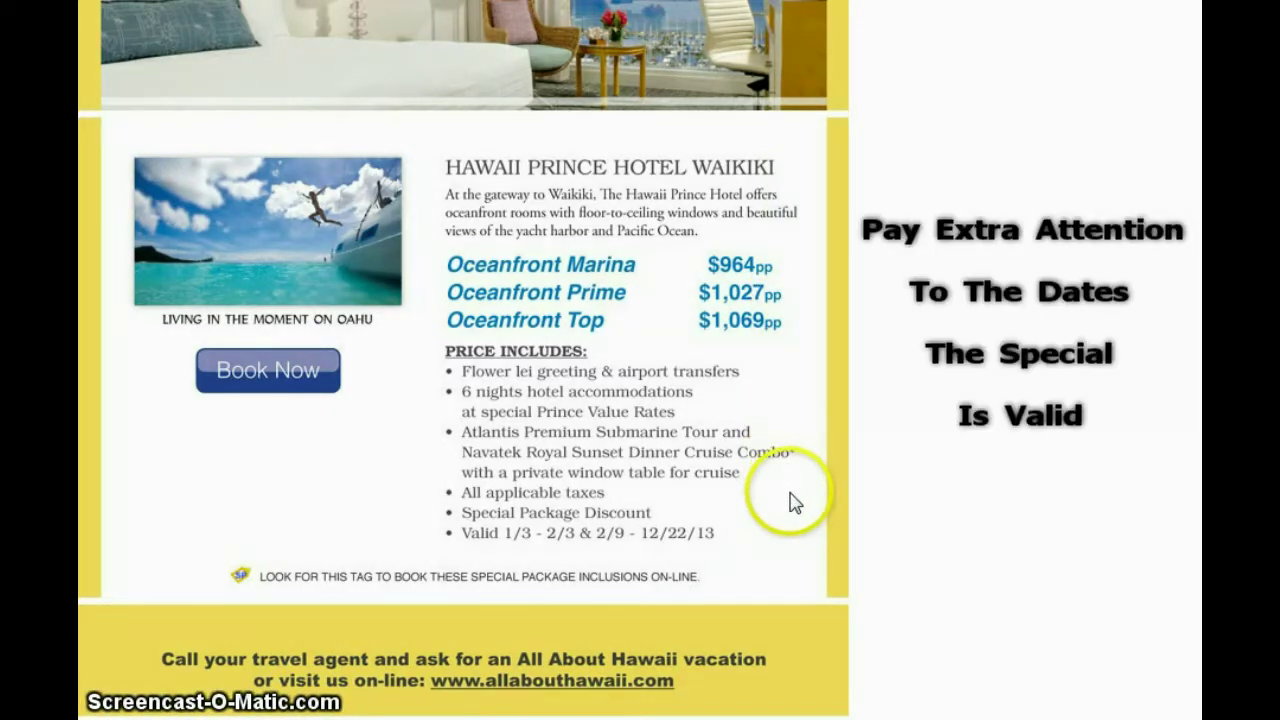
{"action": "scroll", "coordinate": [789, 501], "scroll_direction": "down", "scroll_amount": 2}
{"action": "scroll", "coordinate": [793, 502], "scroll_direction": "down", "scroll_amount": 1}
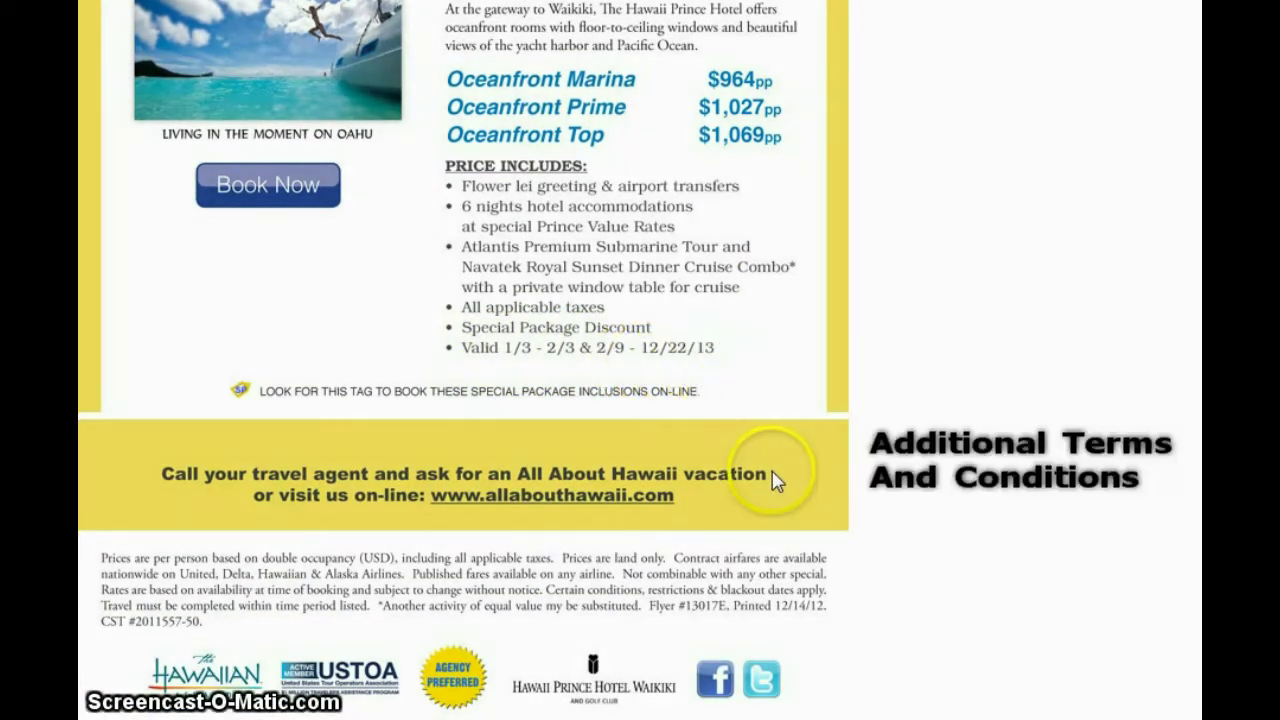
{"action": "scroll", "coordinate": [778, 480], "scroll_direction": "down", "scroll_amount": 2}
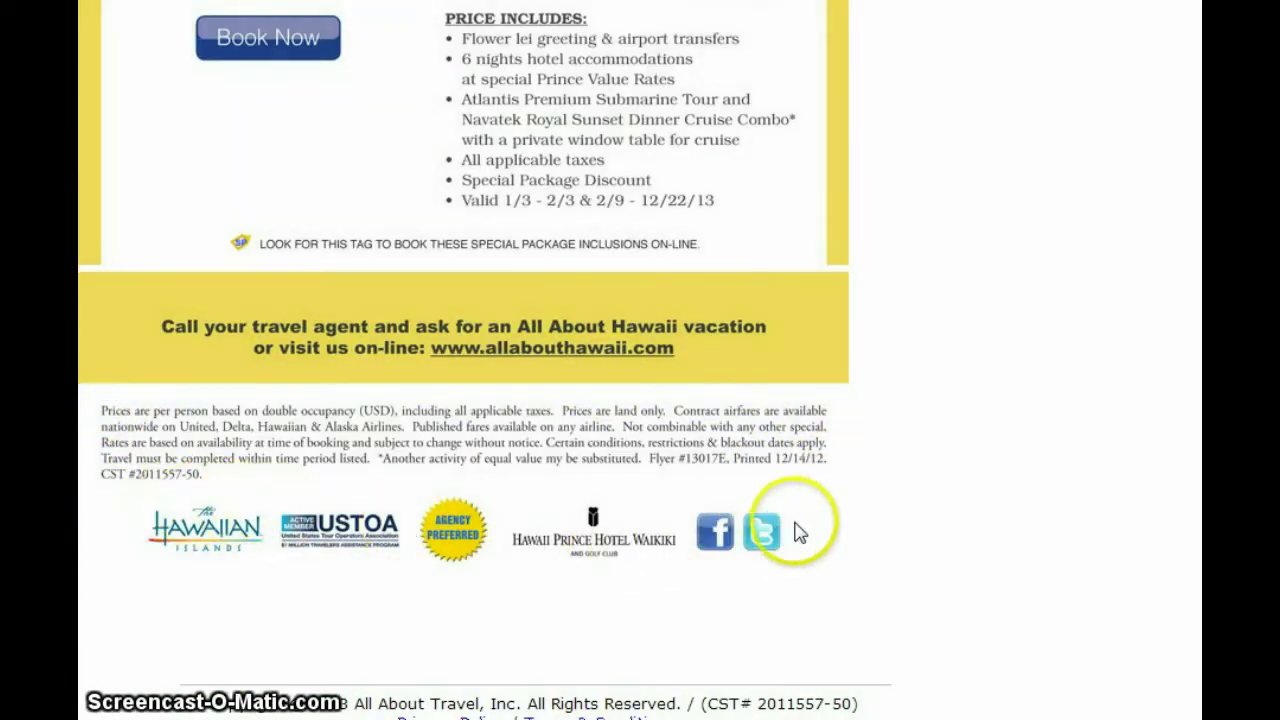
{"action": "scroll", "coordinate": [912, 505], "scroll_direction": "up", "scroll_amount": 6}
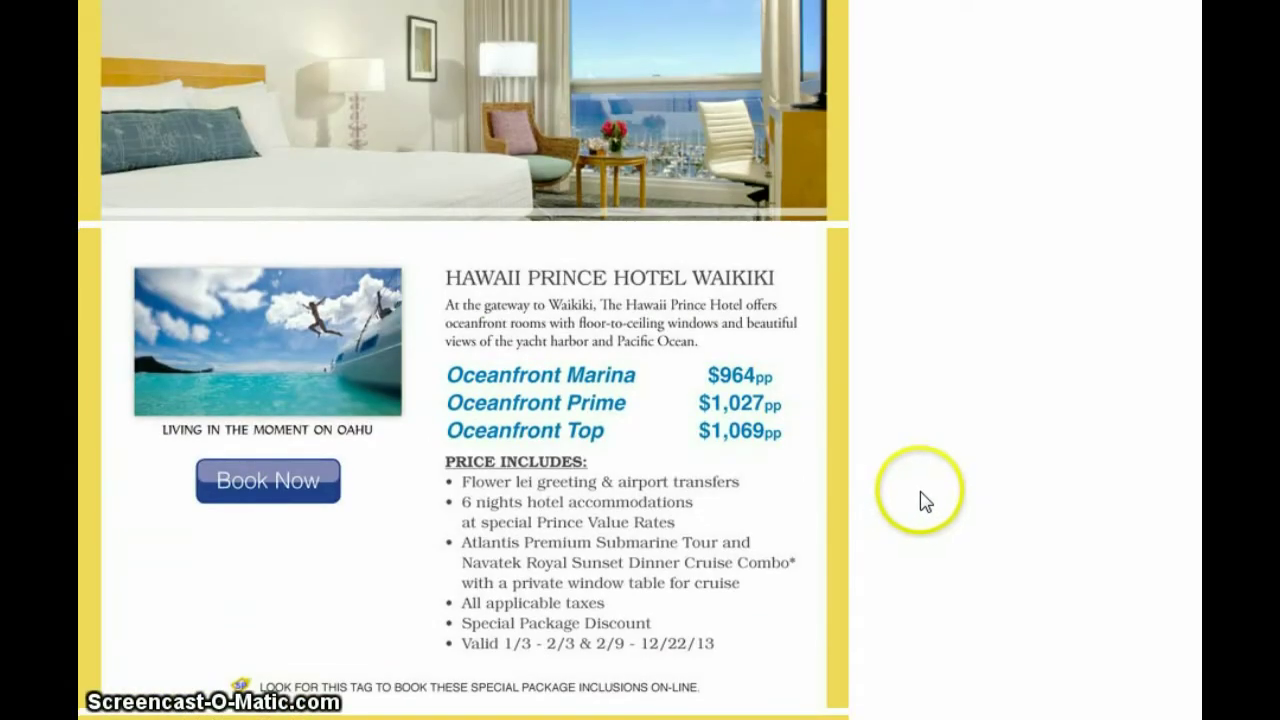
{"action": "scroll", "coordinate": [920, 500], "scroll_direction": "up", "scroll_amount": 1}
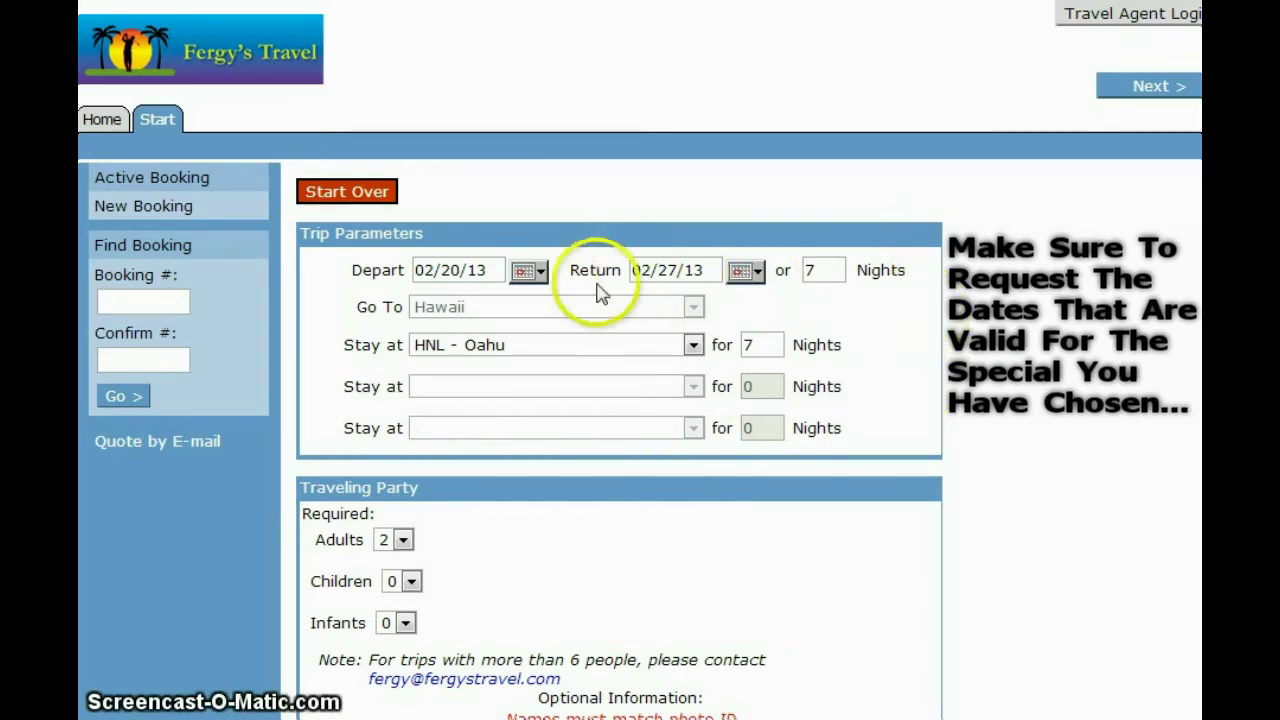
Set the trip's departure date to 04/13/13 and the return date to 04/19/13
{"action": "left_click", "coordinate": [527, 273]}
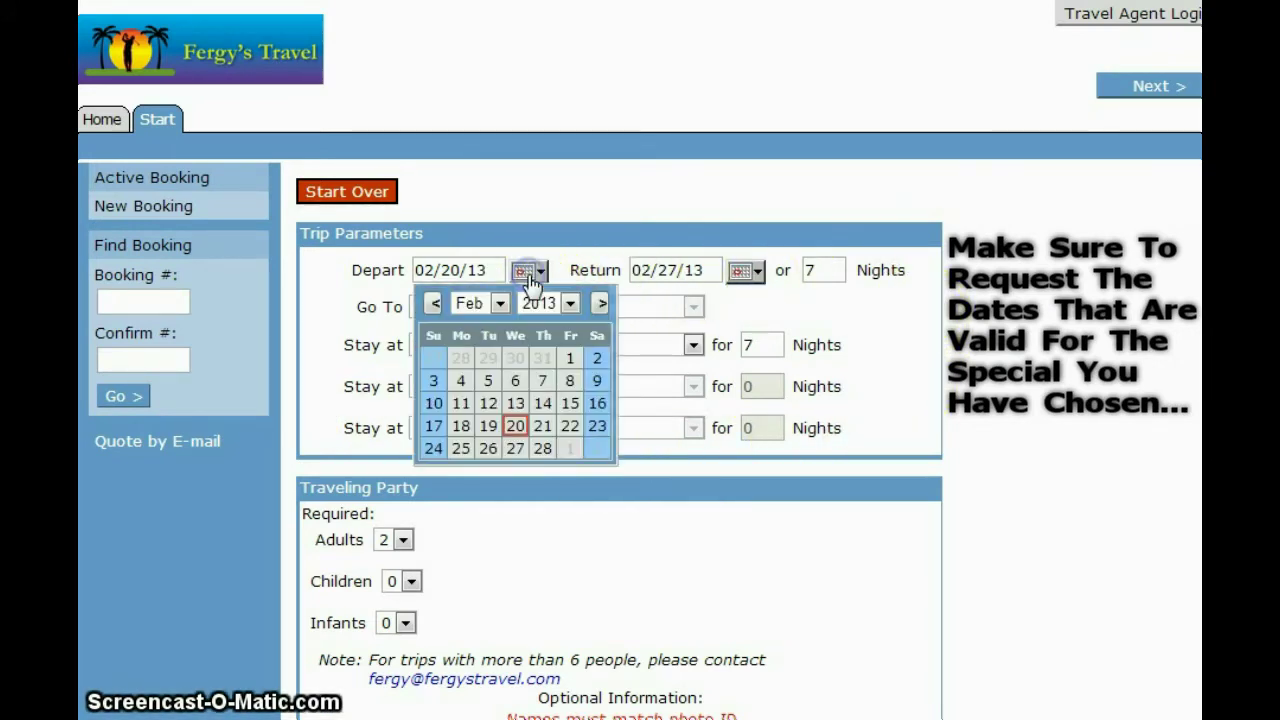
{"action": "left_click", "coordinate": [602, 304]}
{"action": "left_click", "coordinate": [602, 304]}
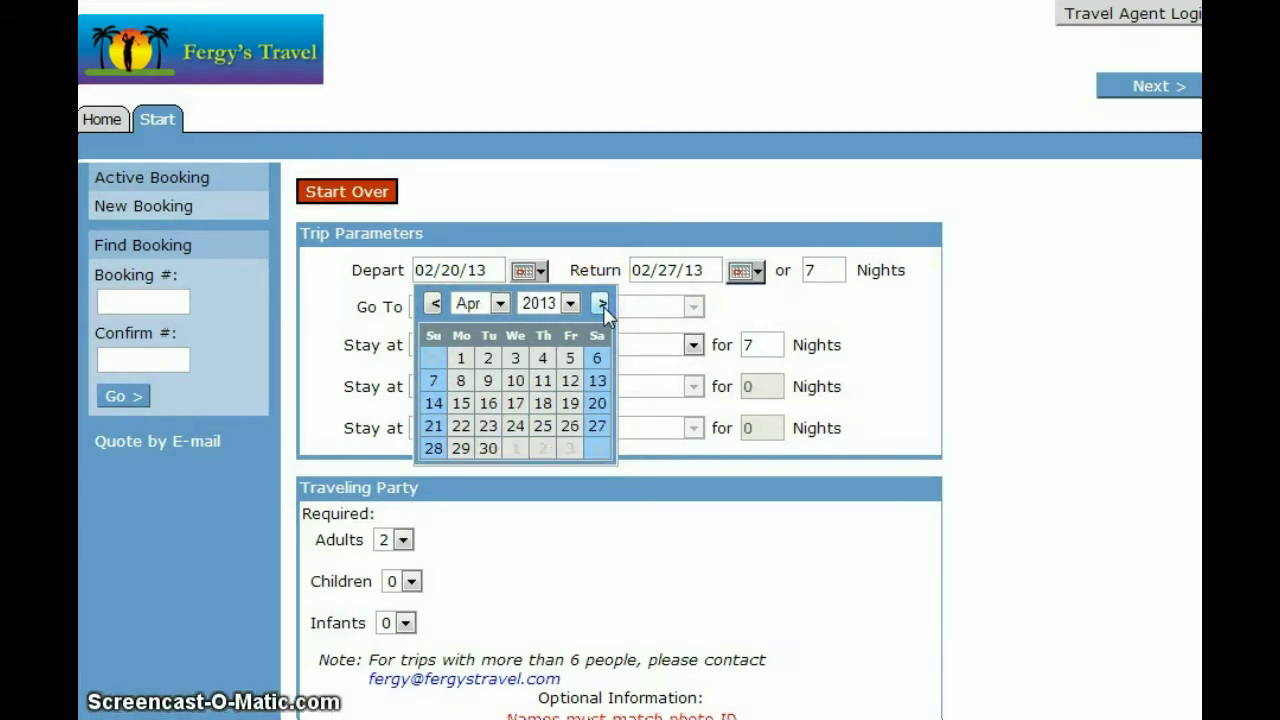
{"action": "left_click", "coordinate": [597, 382]}
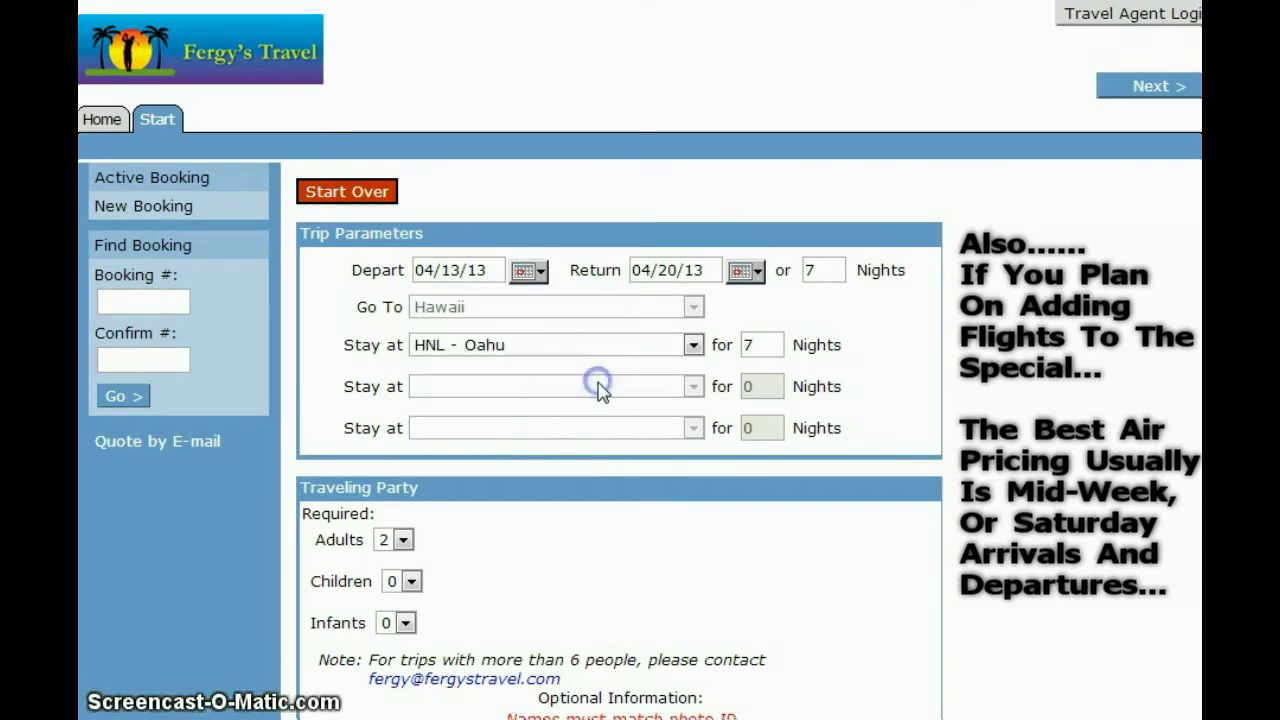
{"action": "left_click", "coordinate": [743, 278]}
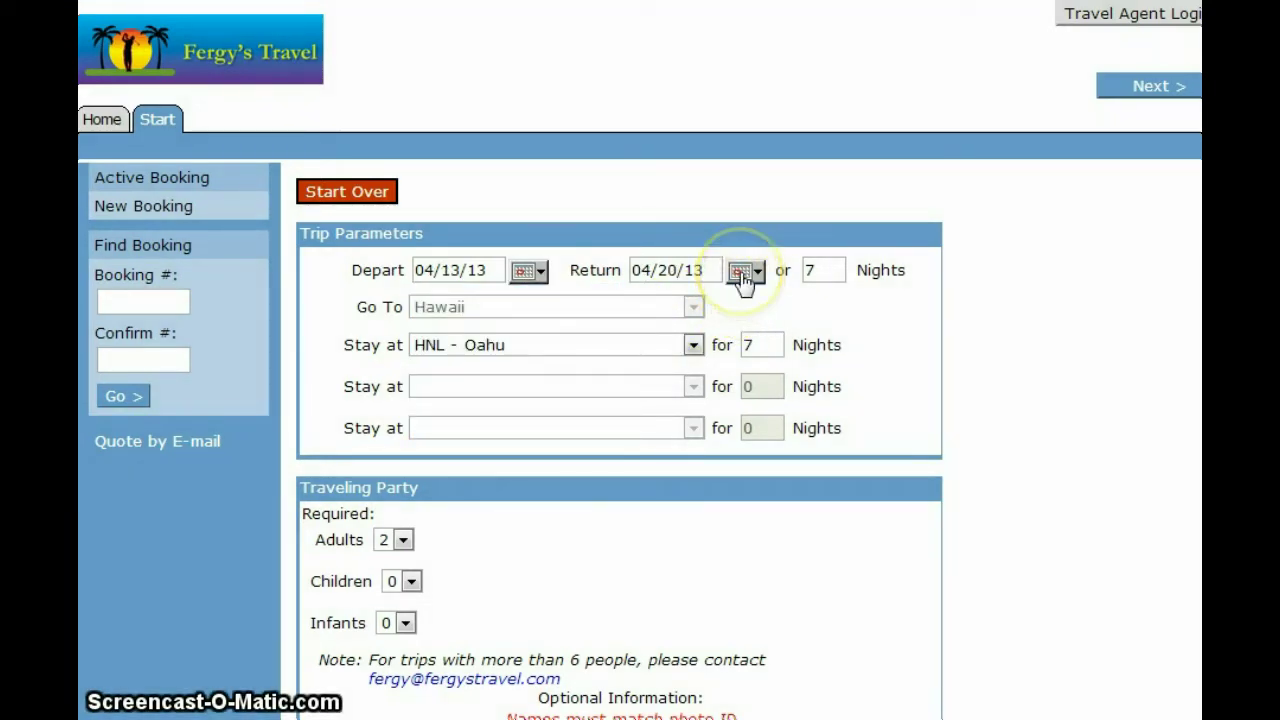
{"action": "left_click", "coordinate": [741, 278]}
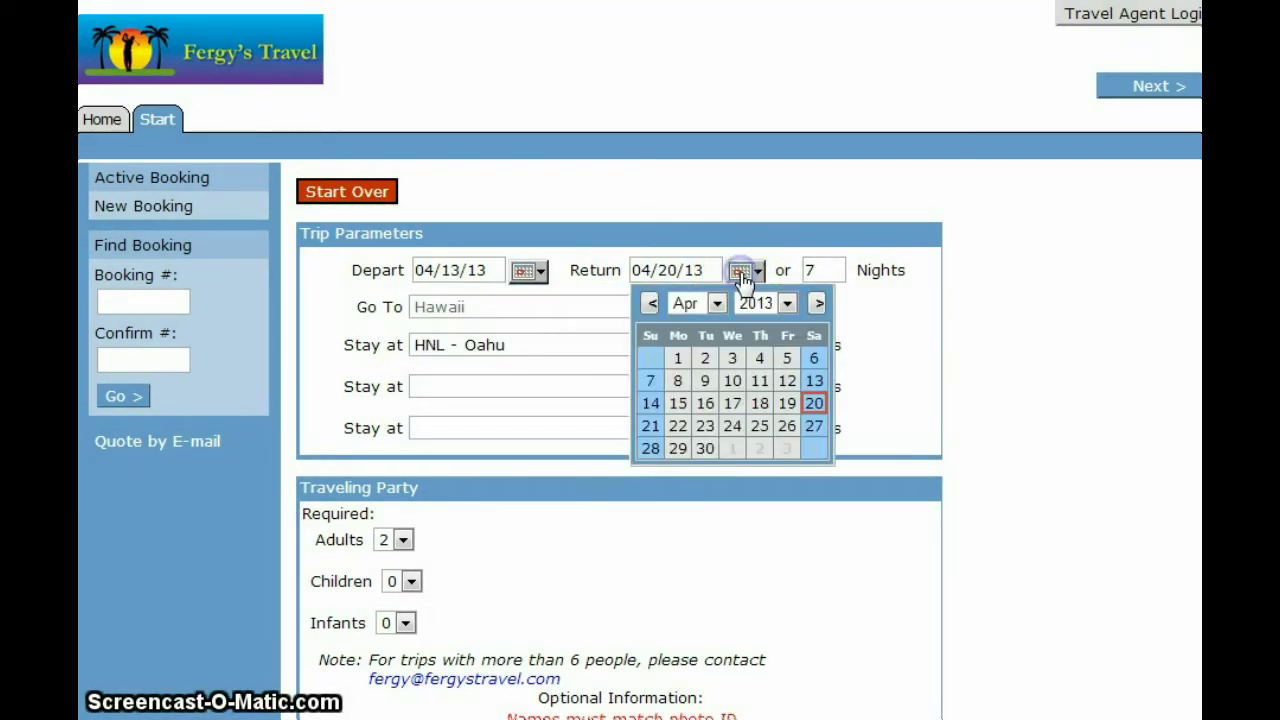
{"action": "left_click", "coordinate": [787, 405]}
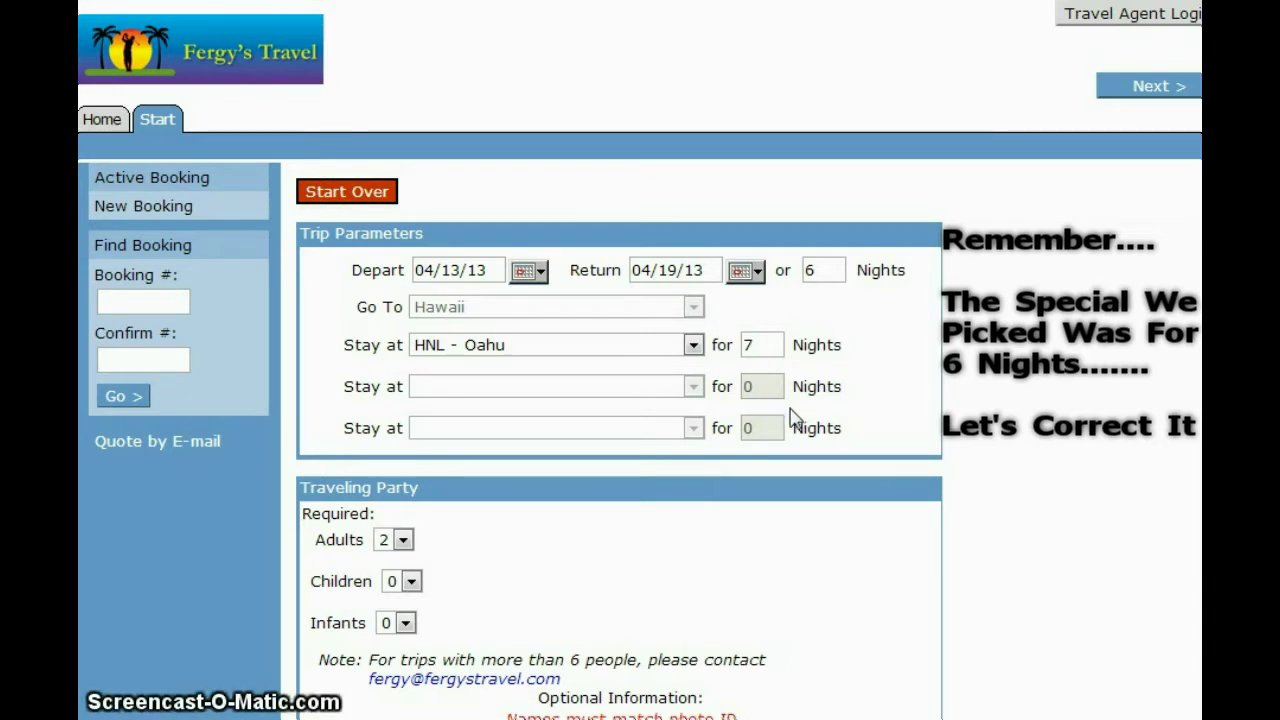
Set the departure to 04/14/13, the return to 04/20/13, and the Oahu stay to 6 nights
{"action": "left_click", "coordinate": [528, 271]}
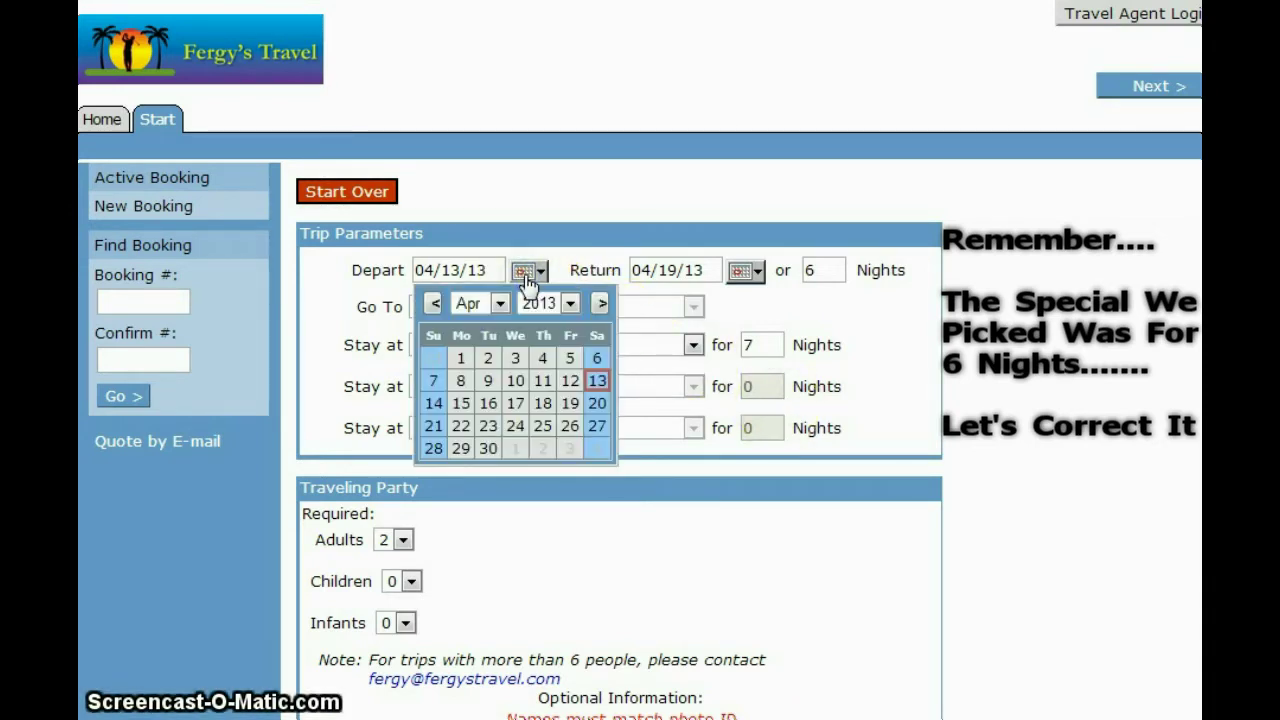
{"action": "left_click", "coordinate": [434, 404]}
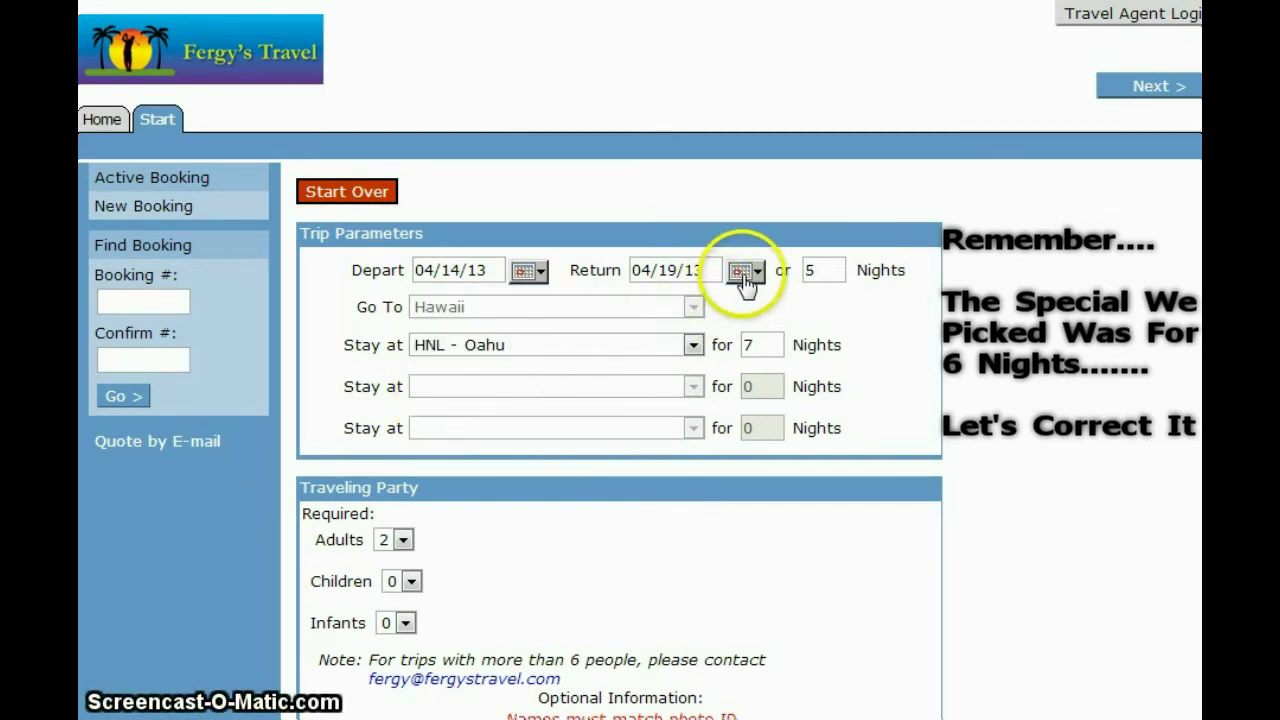
{"action": "left_click", "coordinate": [745, 274]}
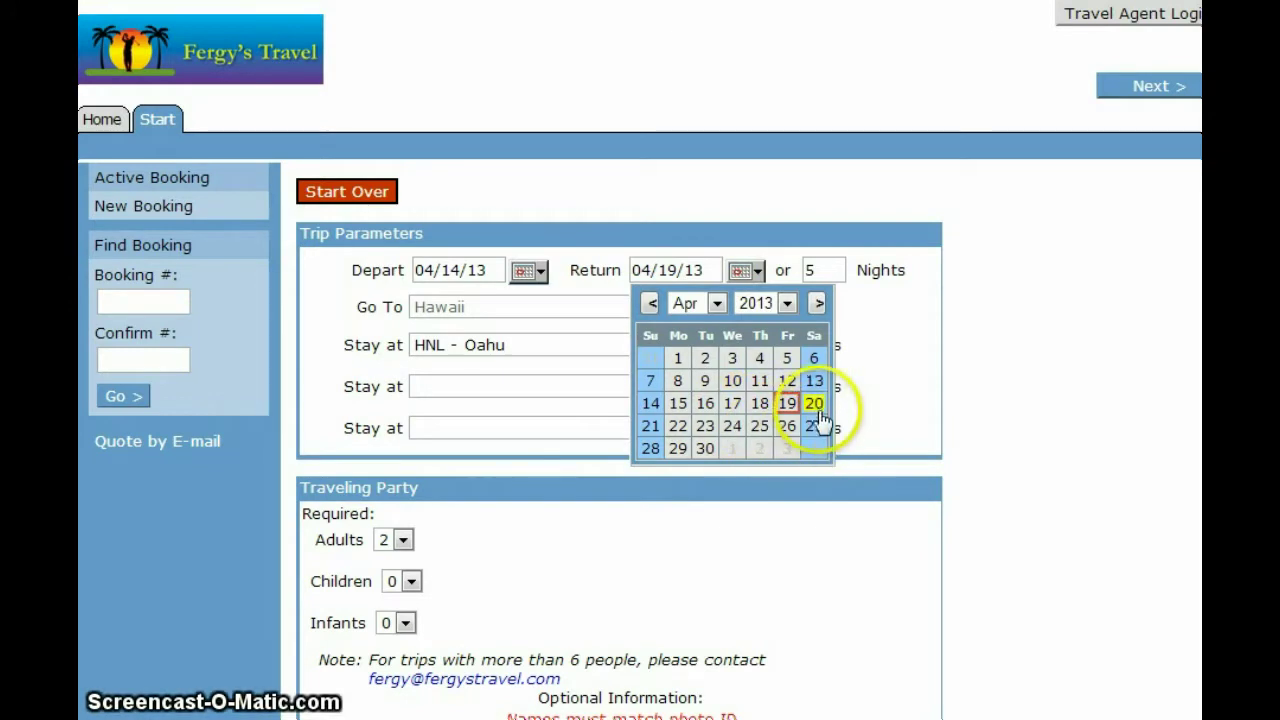
{"action": "left_click", "coordinate": [815, 404]}
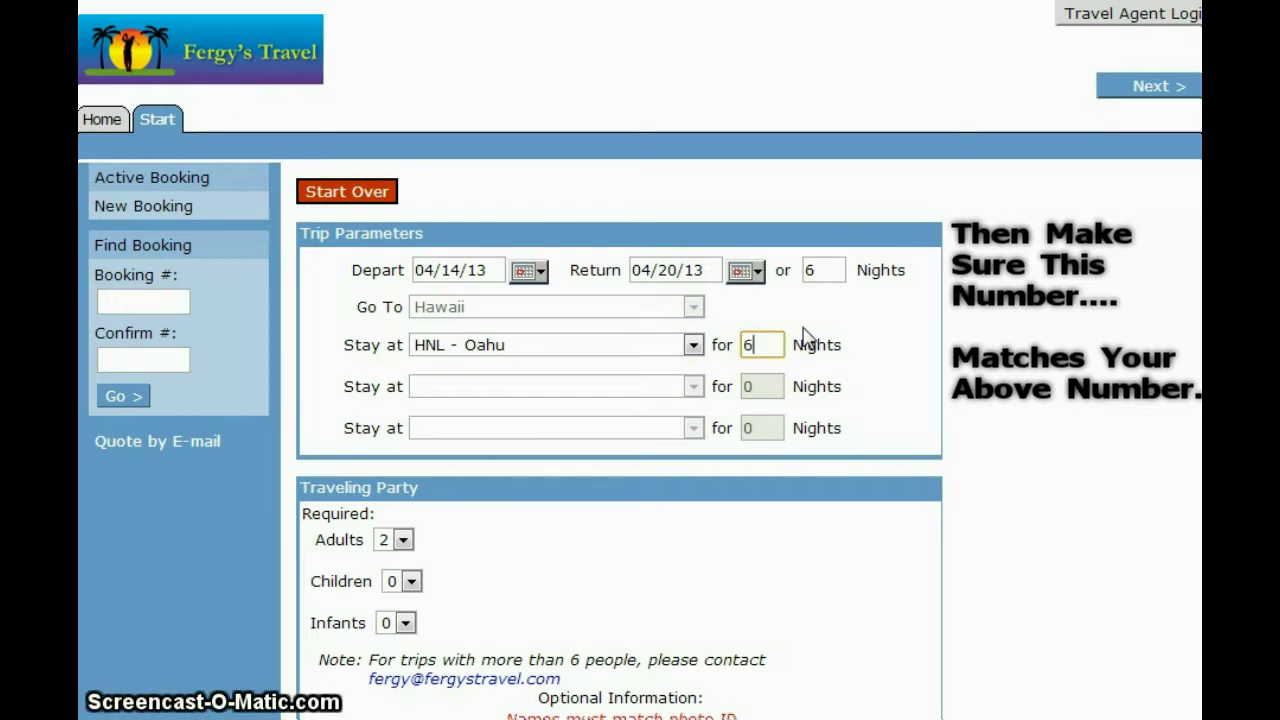
{"action": "left_click", "coordinate": [924, 405]}
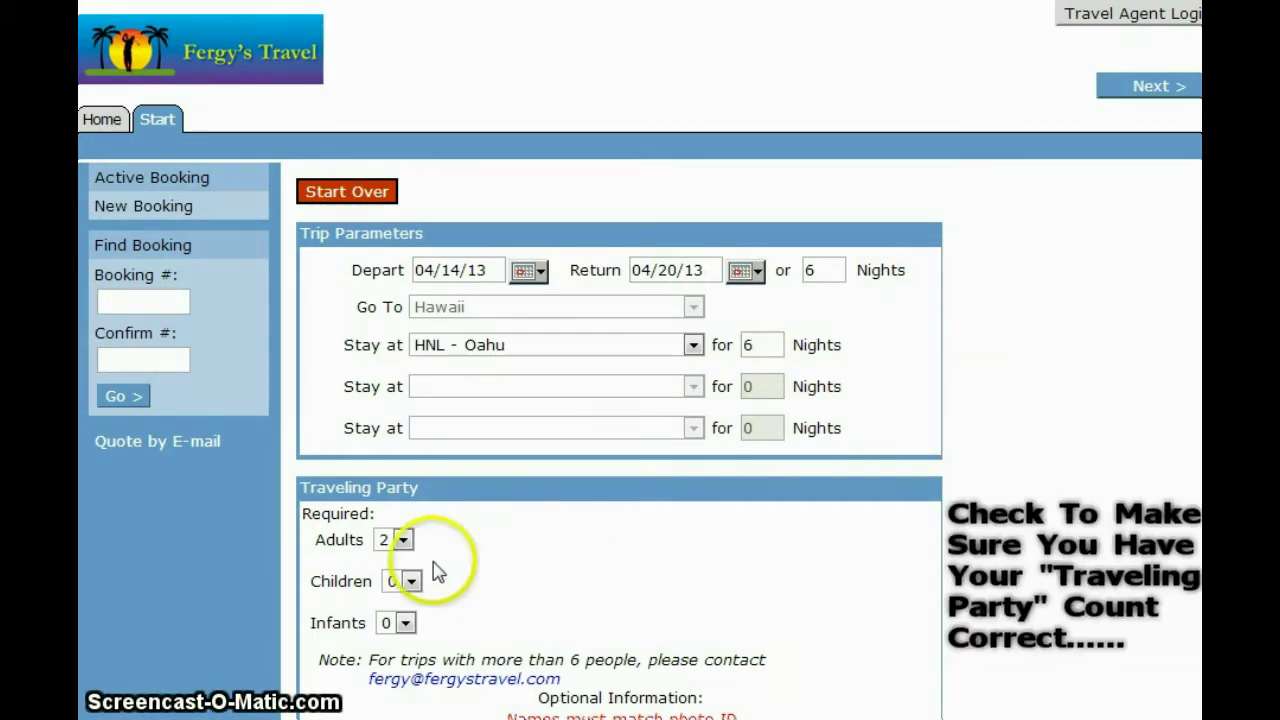
Enter the first and last names of both adults in the traveling party and continue with the booking
{"action": "scroll", "coordinate": [603, 574], "scroll_direction": "down", "scroll_amount": 3}
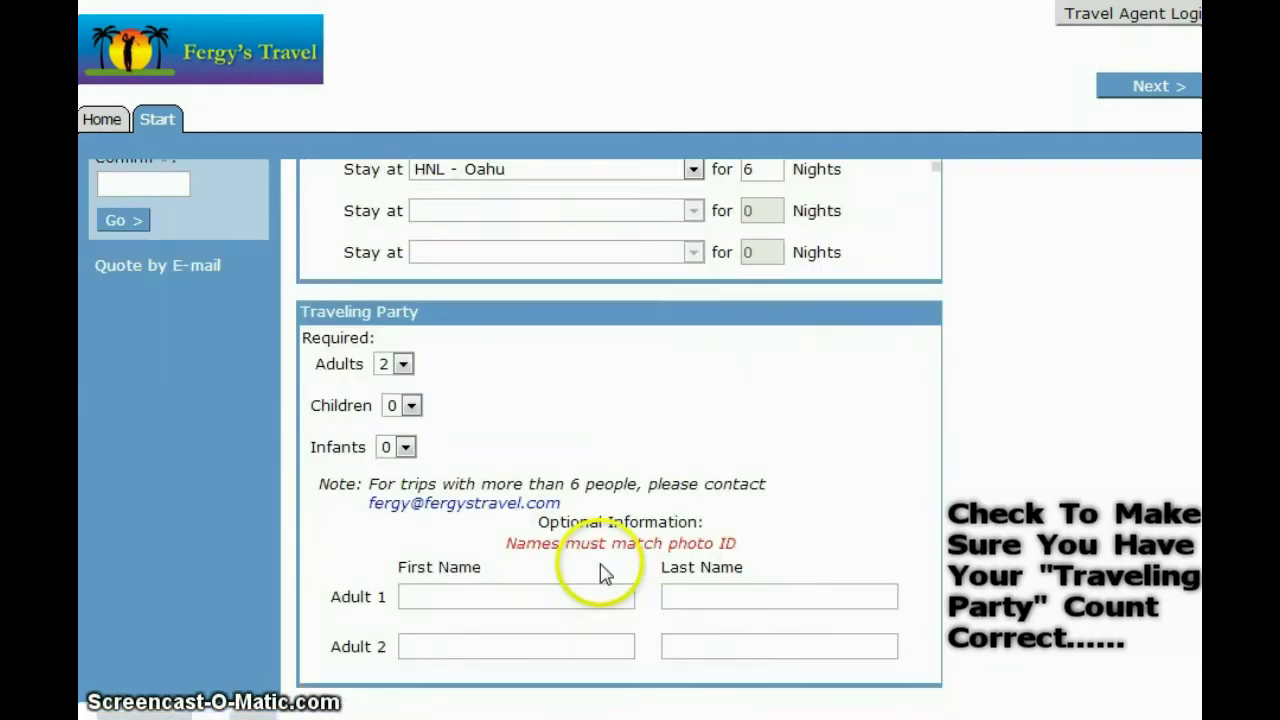
{"action": "left_click", "coordinate": [445, 596]}
{"action": "type", "text": "John"}
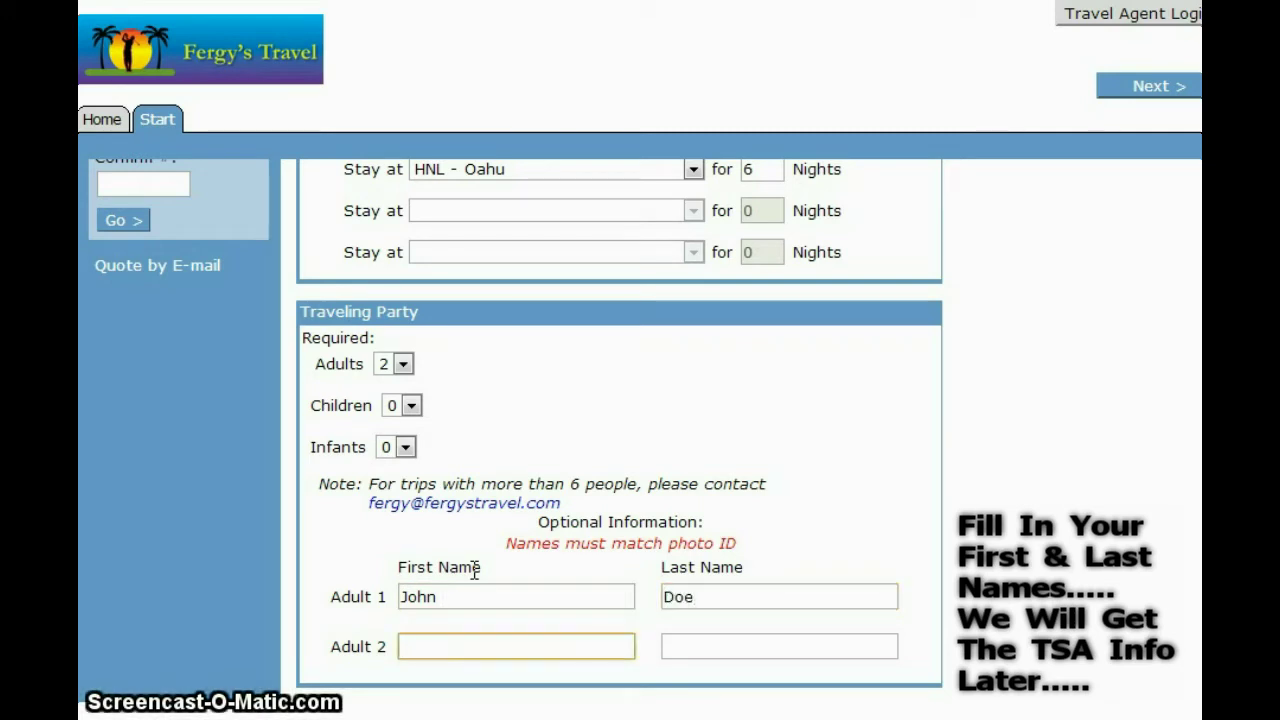
{"action": "type", "text": "Jane"}
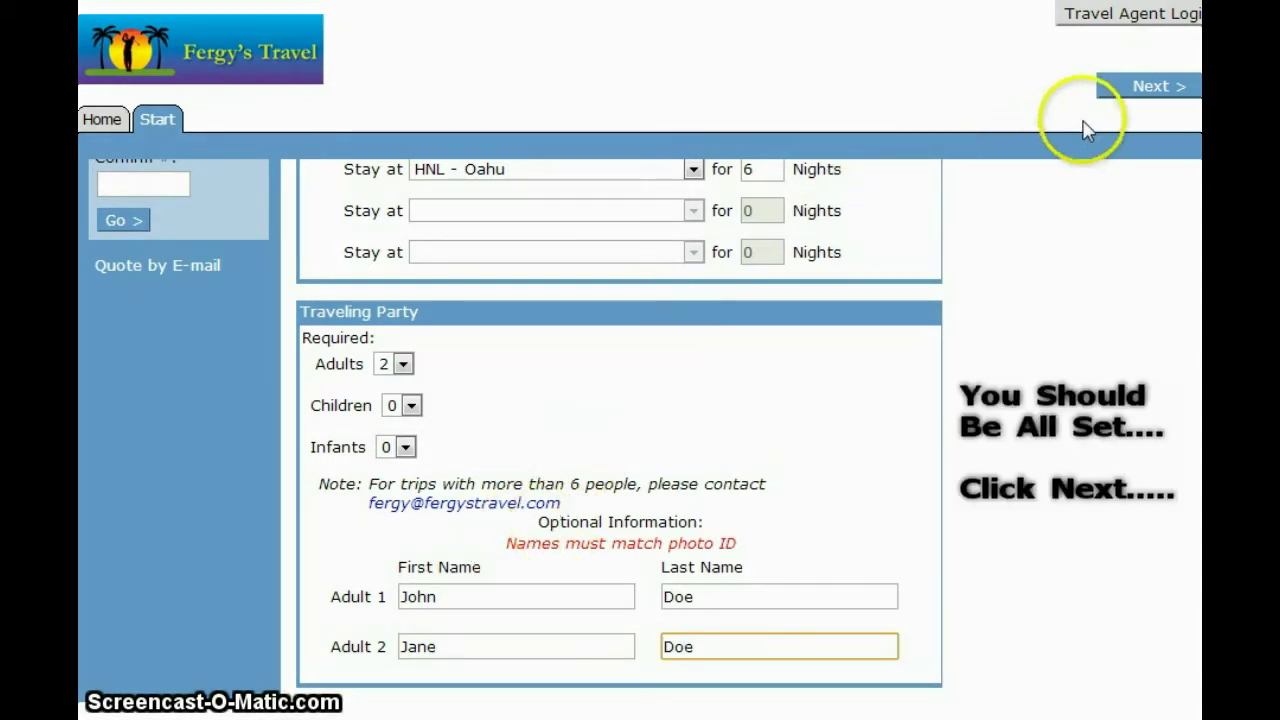
{"action": "left_click", "coordinate": [1138, 100]}
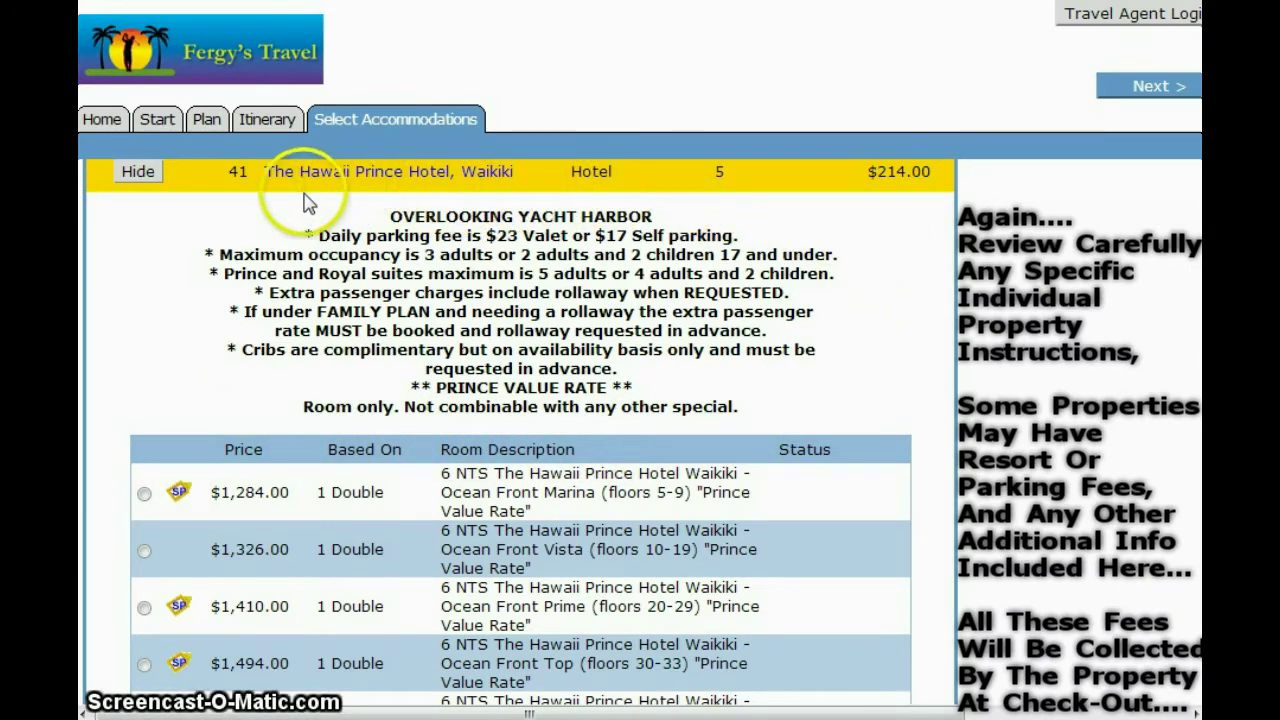
Compare The Hawaii Prince Hotel's Prince Value Rate, Hot Deal #1 Promo and regular room rates, and check the property instructions
{"action": "scroll", "coordinate": [150, 345], "scroll_direction": "down", "scroll_amount": 6}
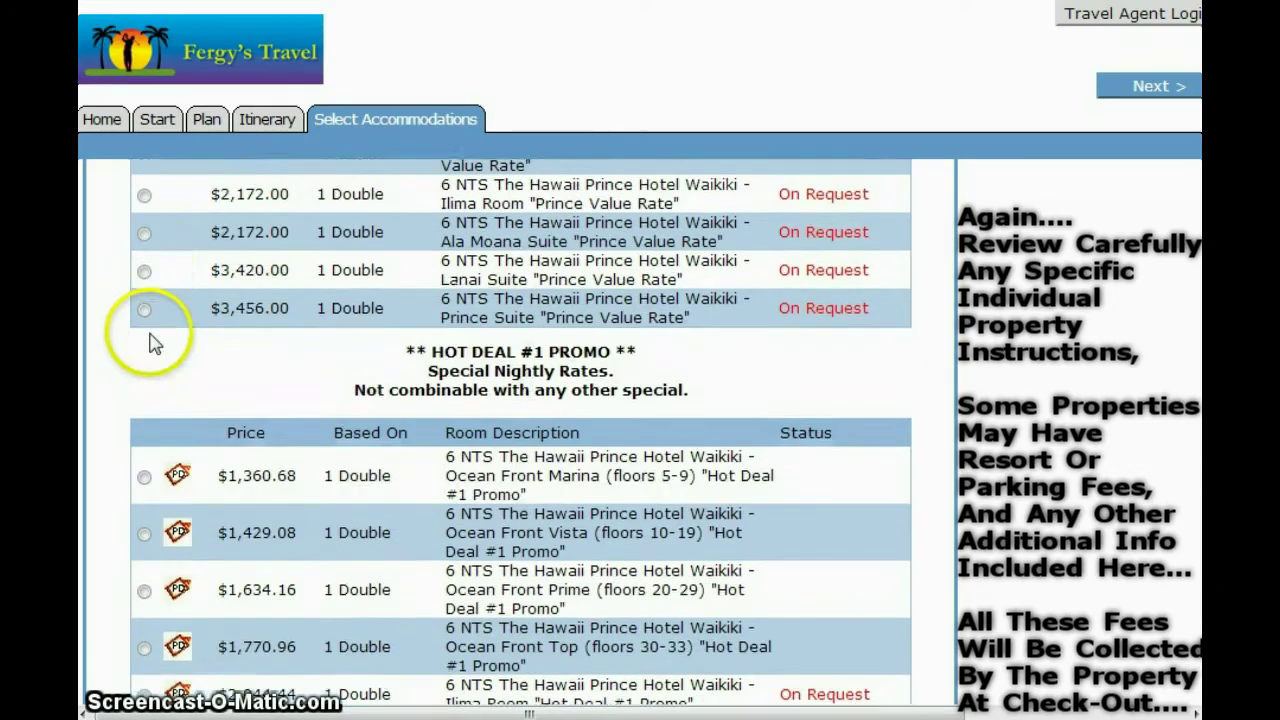
{"action": "scroll", "coordinate": [183, 368], "scroll_direction": "down", "scroll_amount": 5}
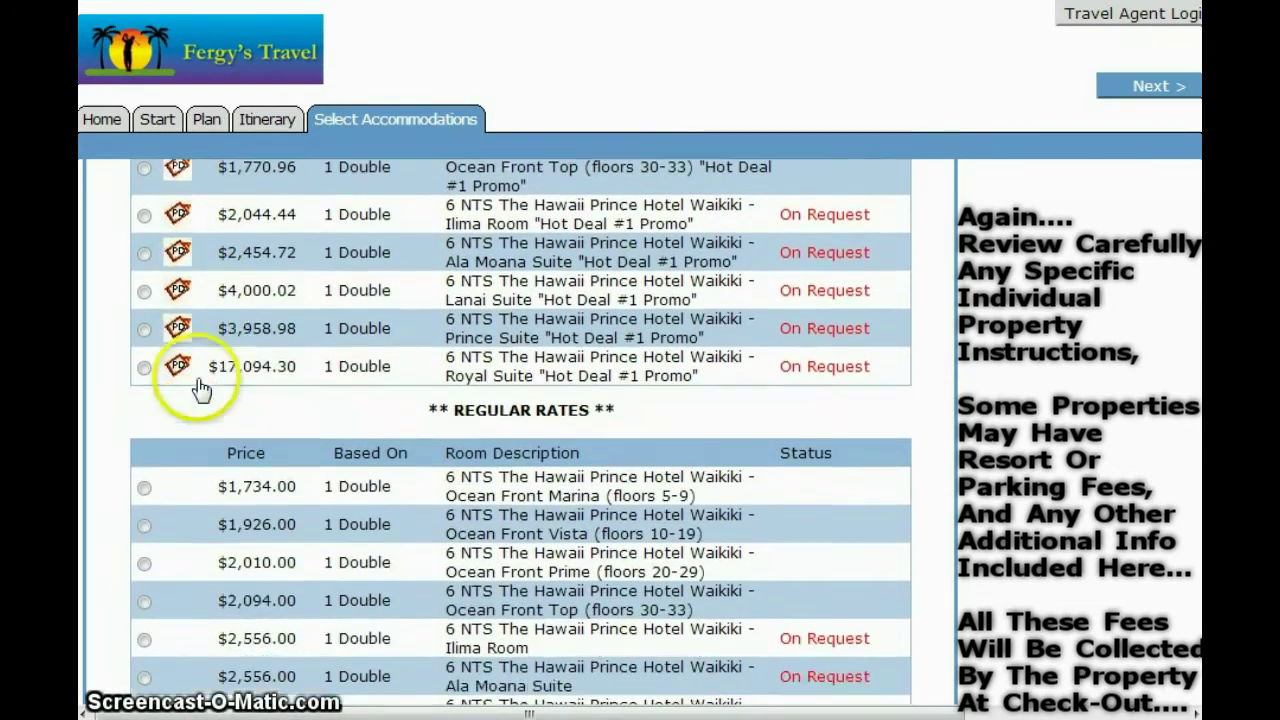
{"action": "scroll", "coordinate": [203, 390], "scroll_direction": "down", "scroll_amount": 2}
{"action": "scroll", "coordinate": [205, 389], "scroll_direction": "up", "scroll_amount": 1}
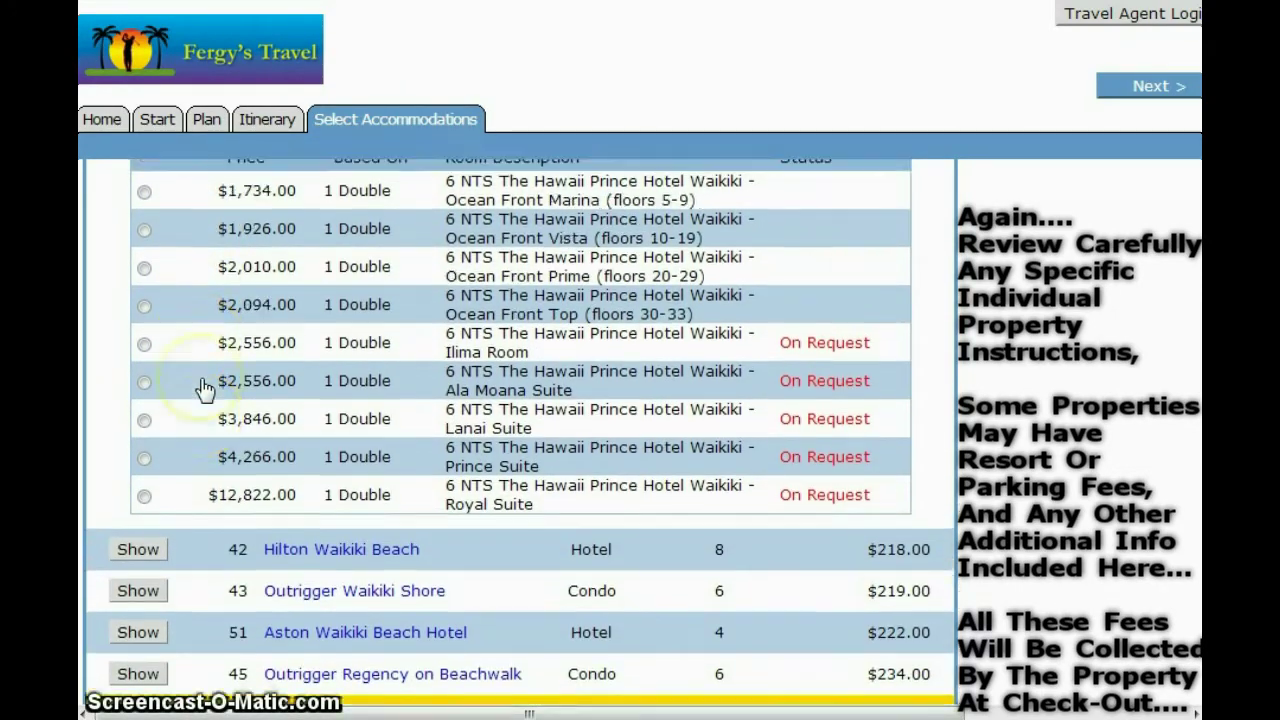
{"action": "scroll", "coordinate": [205, 388], "scroll_direction": "up", "scroll_amount": 8}
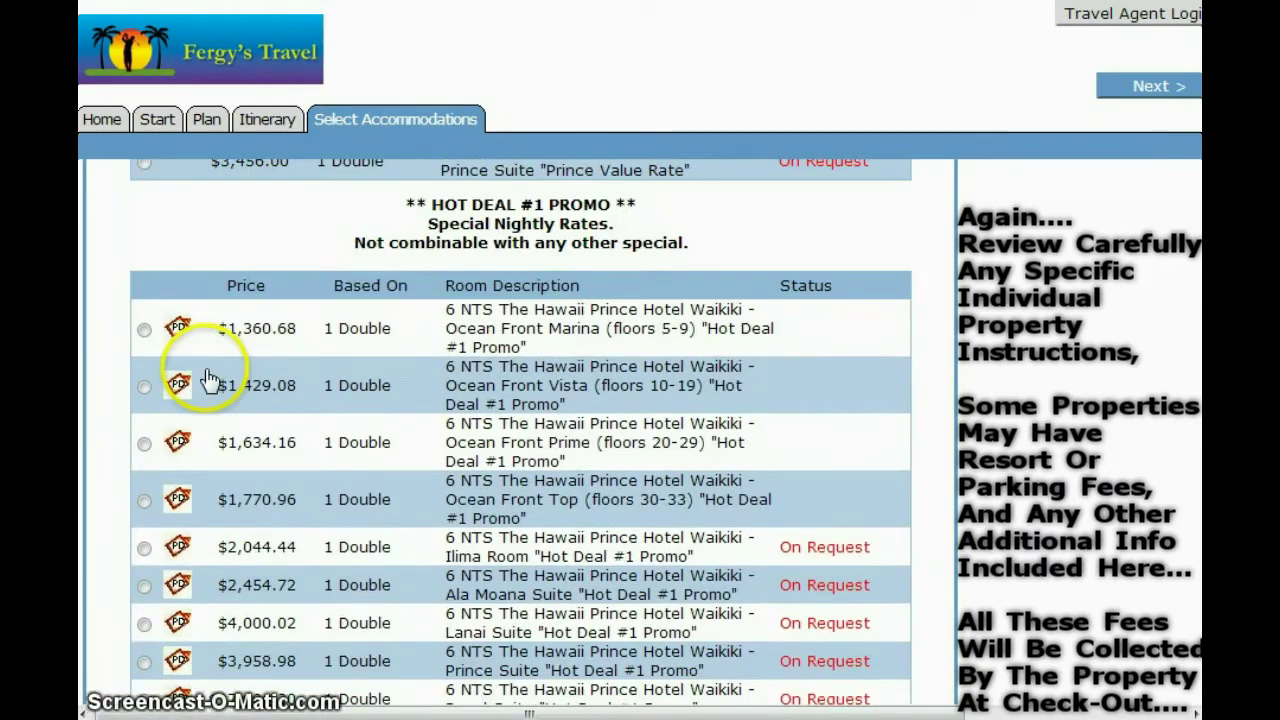
{"action": "scroll", "coordinate": [209, 378], "scroll_direction": "up", "scroll_amount": 2}
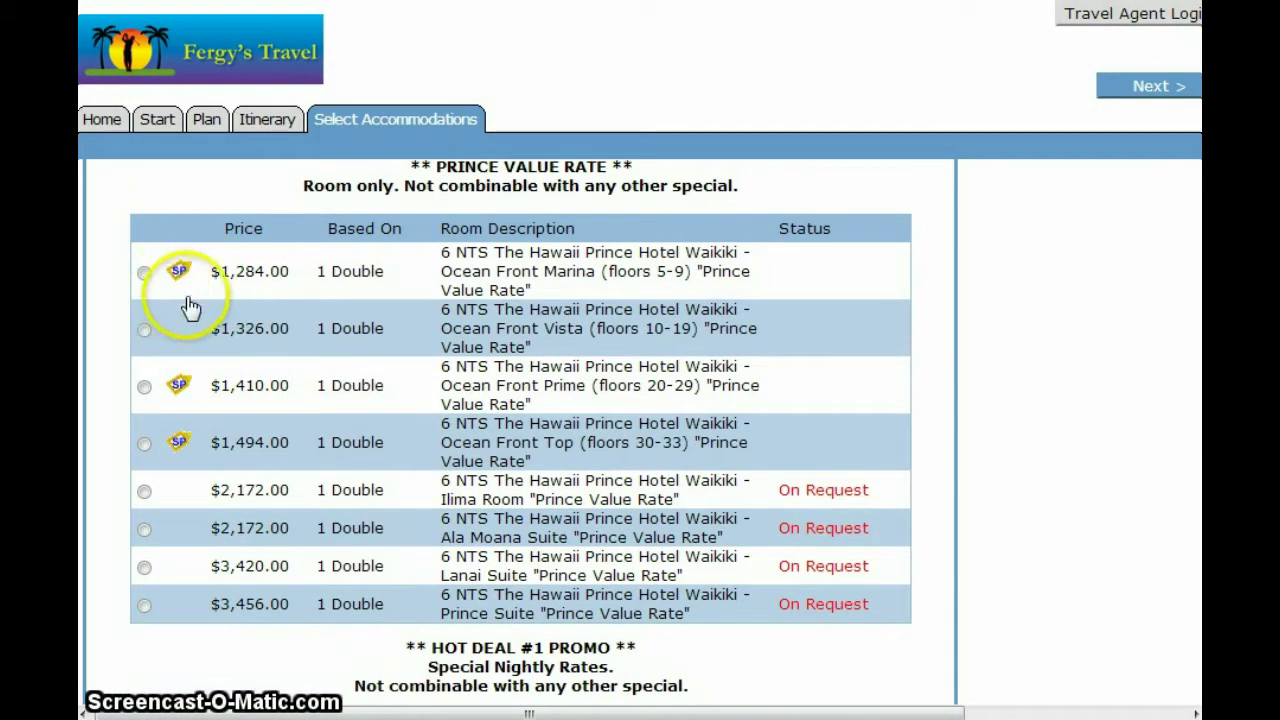
{"action": "scroll", "coordinate": [337, 335], "scroll_direction": "up", "scroll_amount": 3}
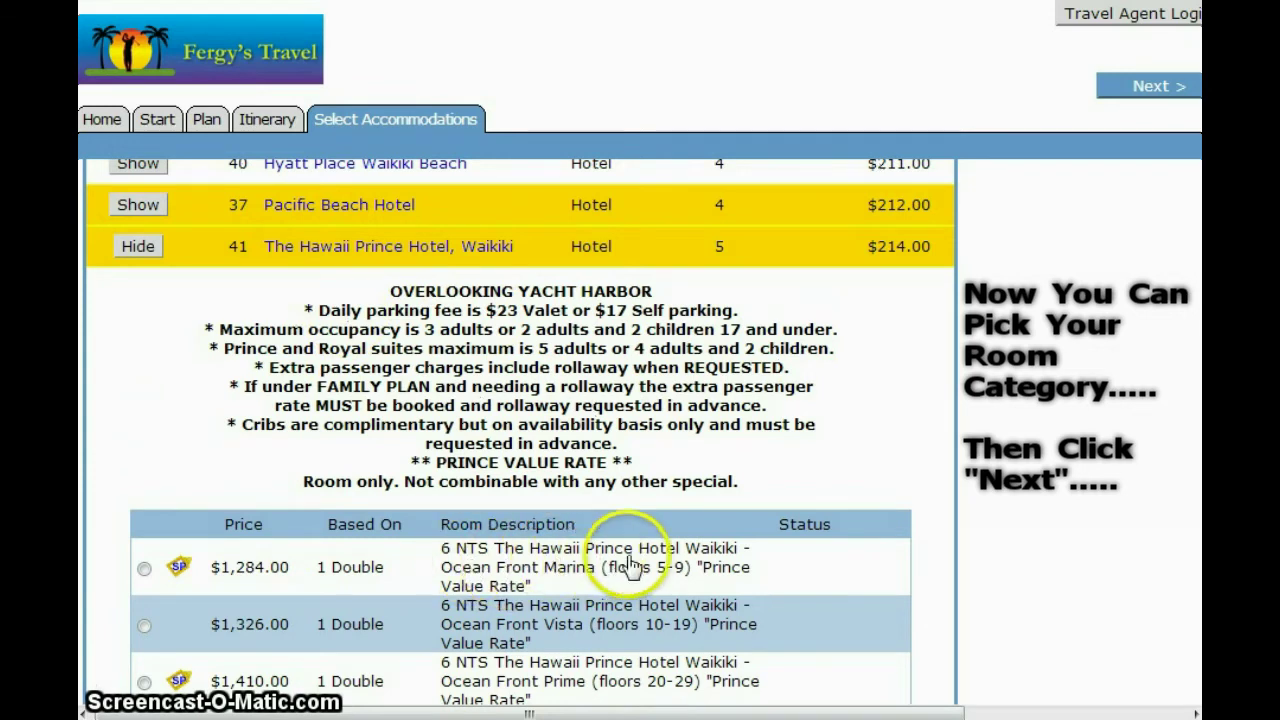
Choose the Ocean Front Marina (floors 5-9) "Prince Value Rate" room, and select the lei greeting with round-trip Waikiki hotel airport transfers
{"action": "left_click", "coordinate": [146, 569]}
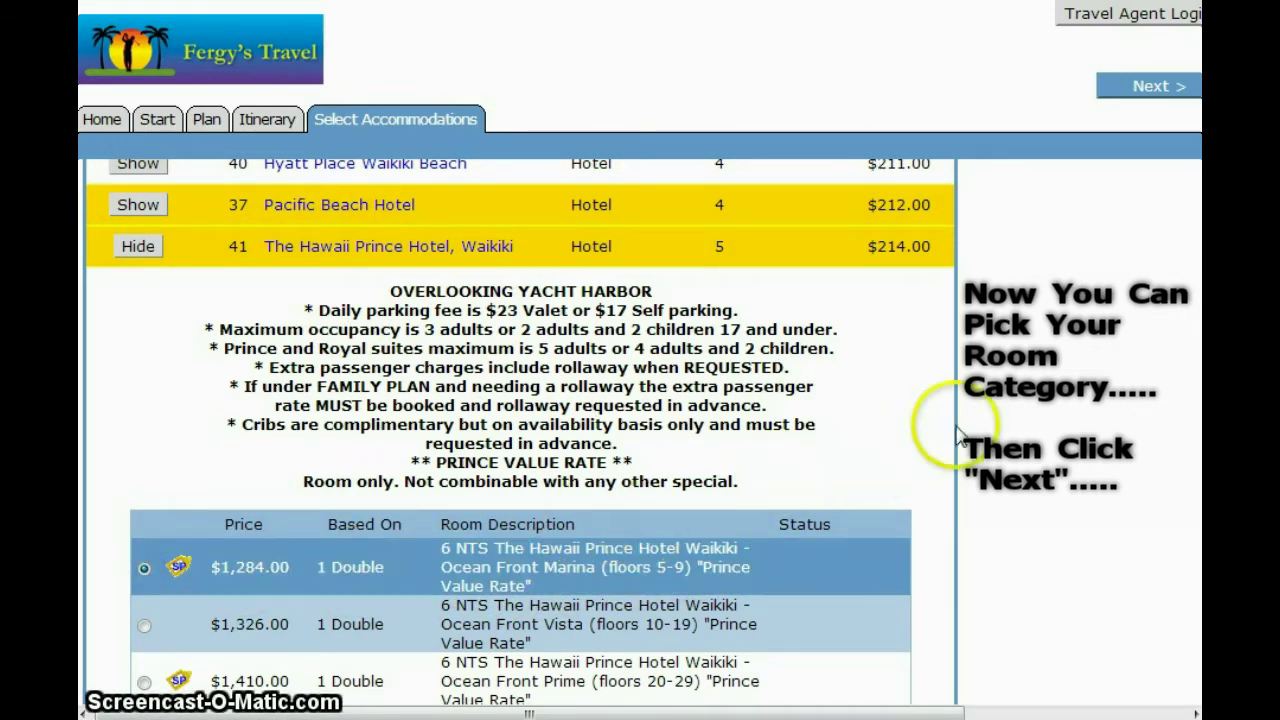
{"action": "left_click", "coordinate": [1147, 88]}
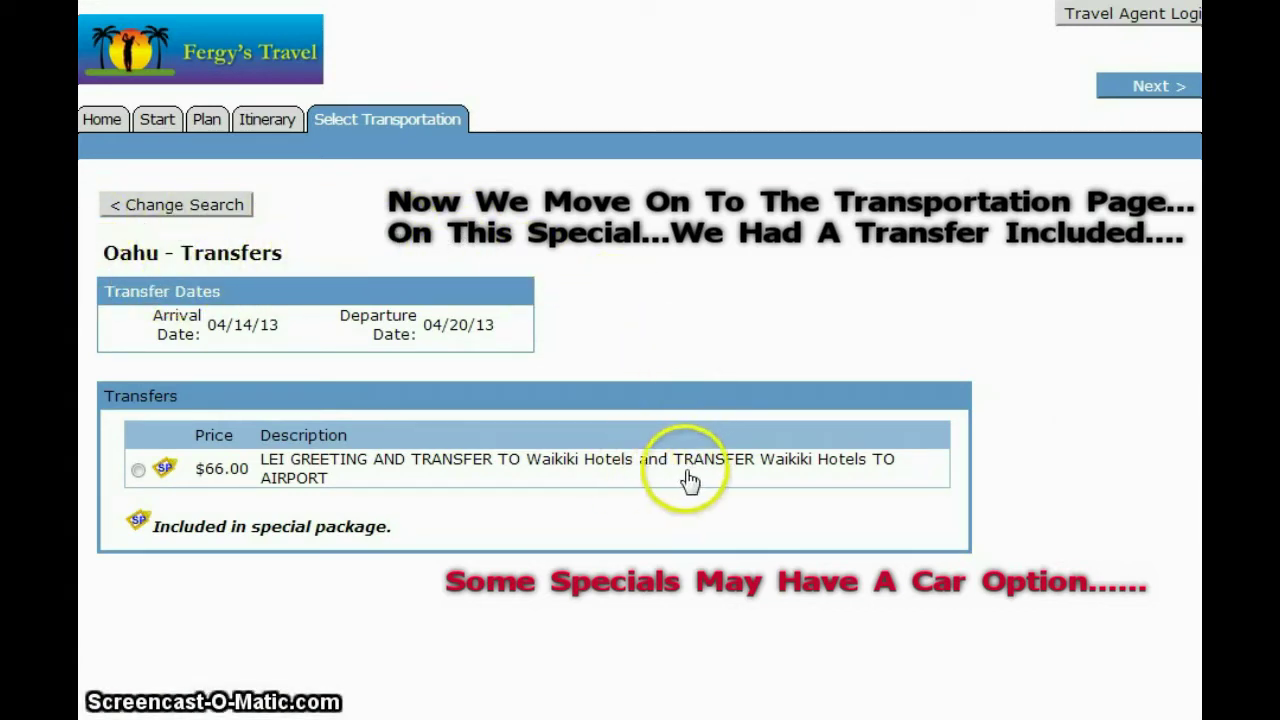
{"action": "left_click", "coordinate": [137, 471]}
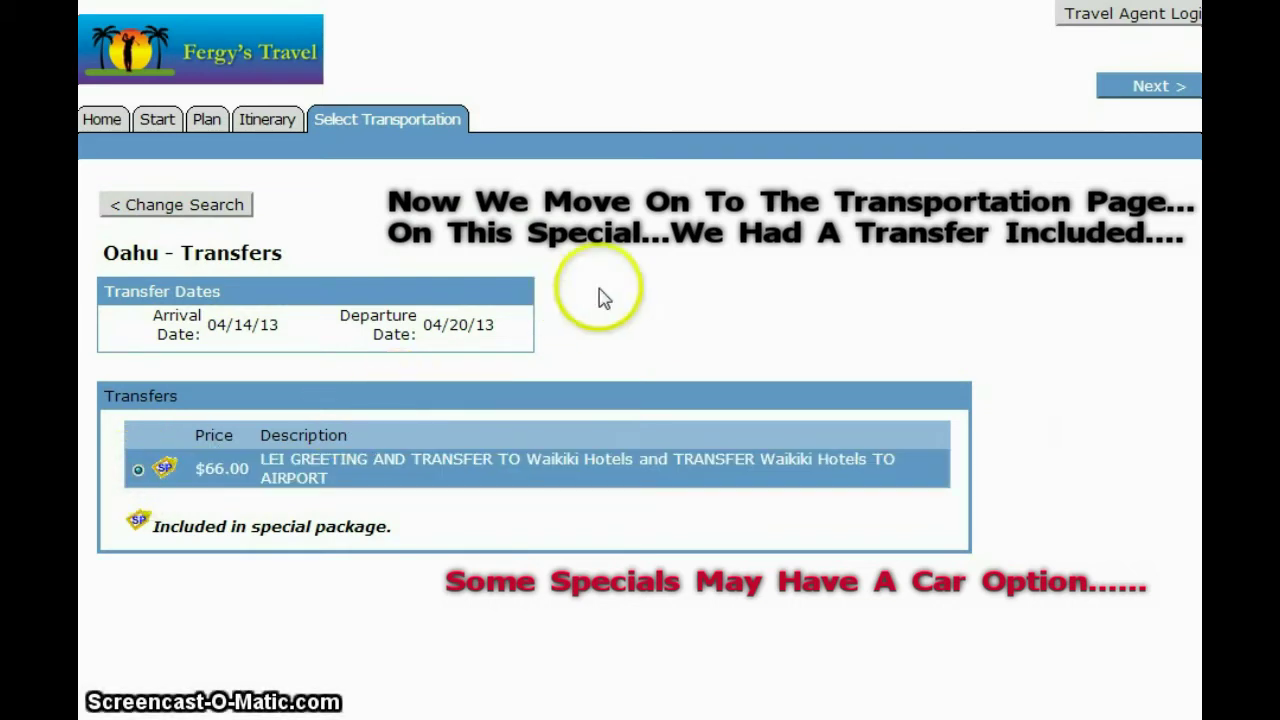
Continue past the included transfer, add the Atlantis Submarines and Navatek dinner cruise special for both adults, and check the available activity dates
{"action": "left_click", "coordinate": [1178, 90]}
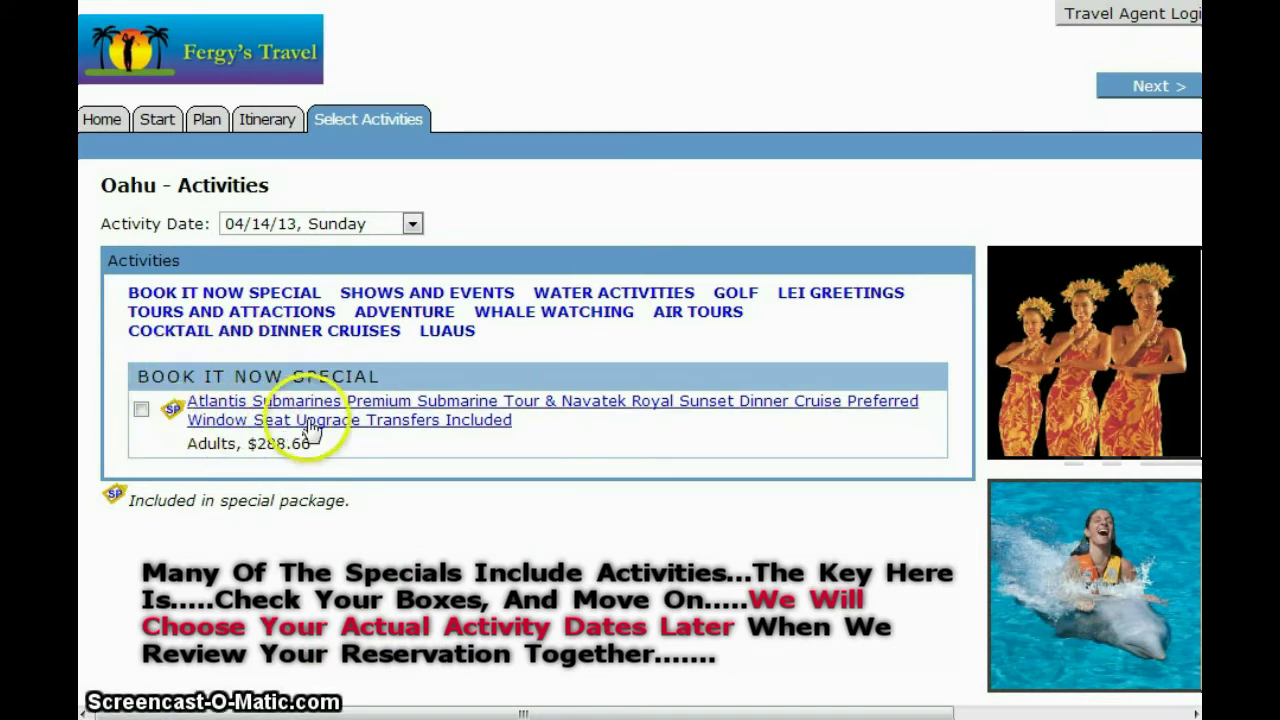
{"action": "left_click", "coordinate": [140, 412]}
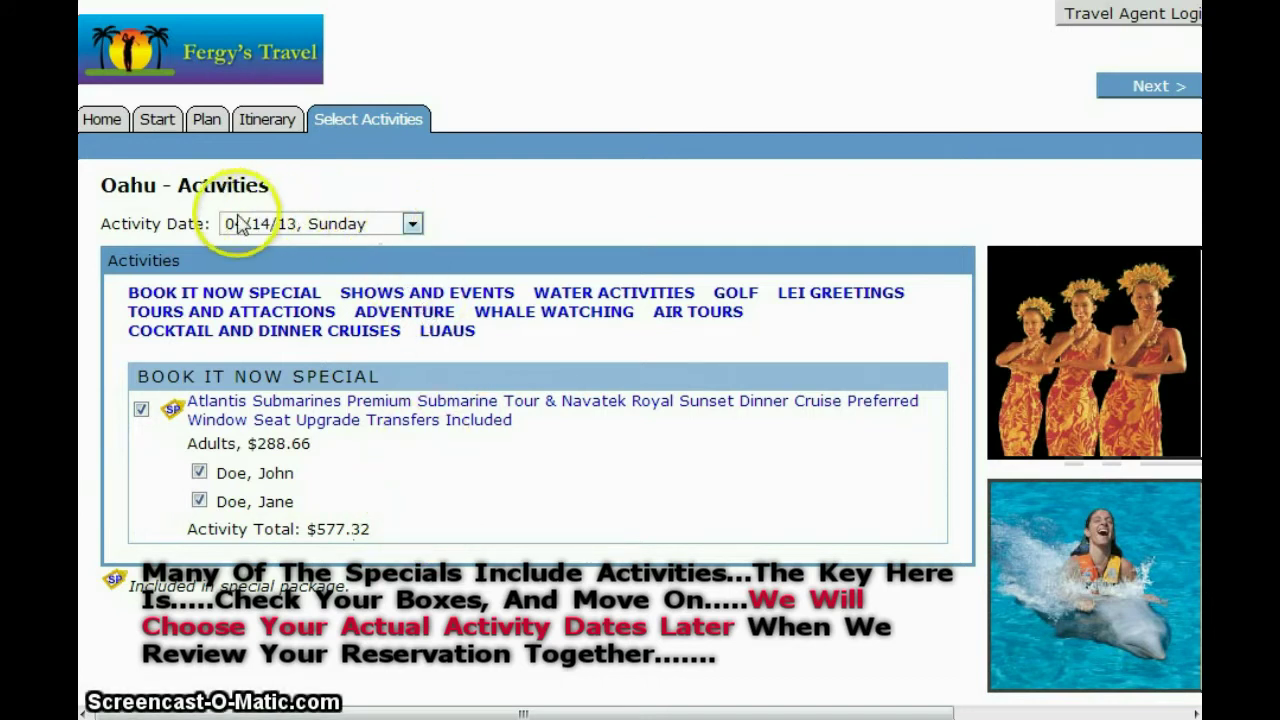
{"action": "left_click", "coordinate": [412, 226]}
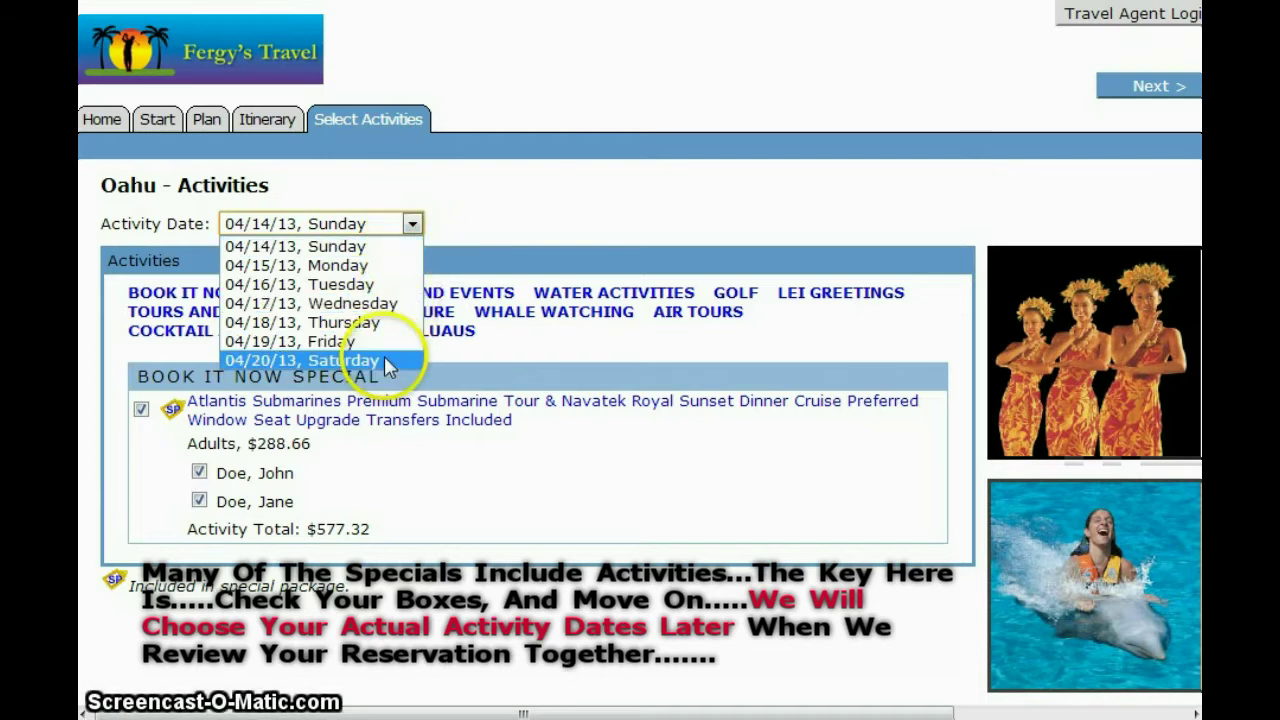
{"action": "left_click", "coordinate": [414, 225]}
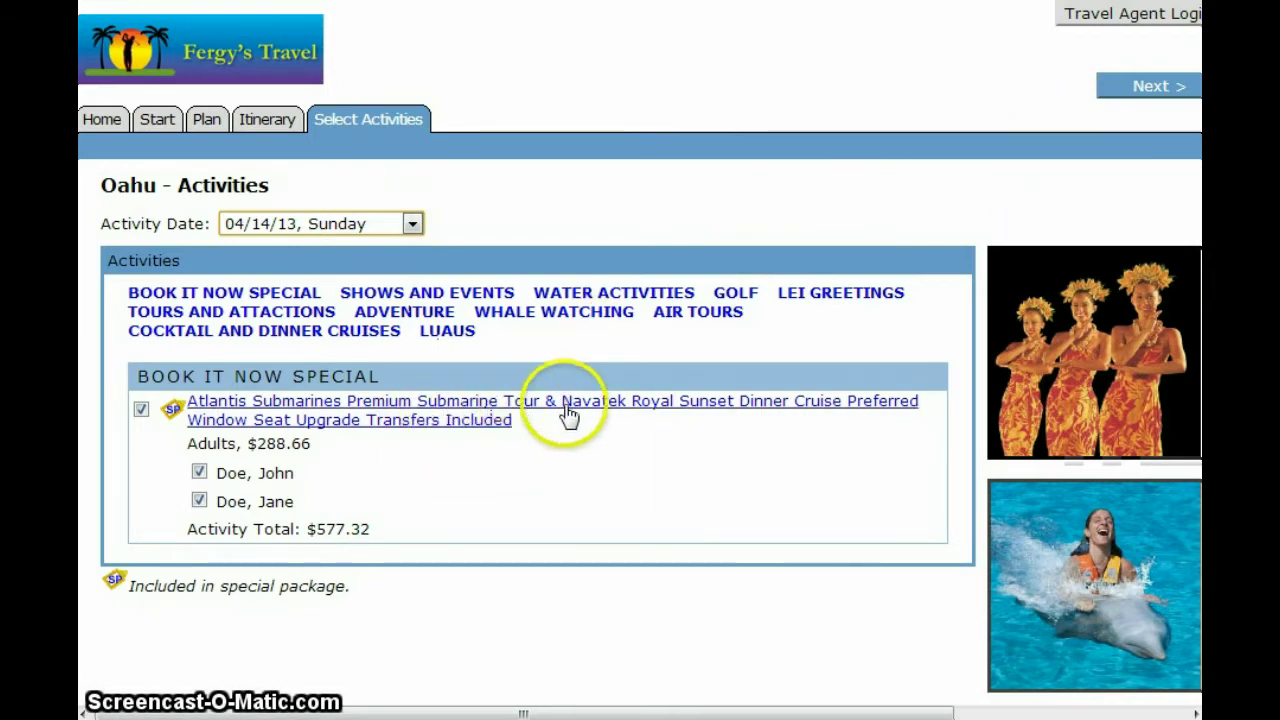
Read the Atlantis Submarines activity information, including tour descriptions and adult and child rates, and close it
{"action": "left_click", "coordinate": [455, 422]}
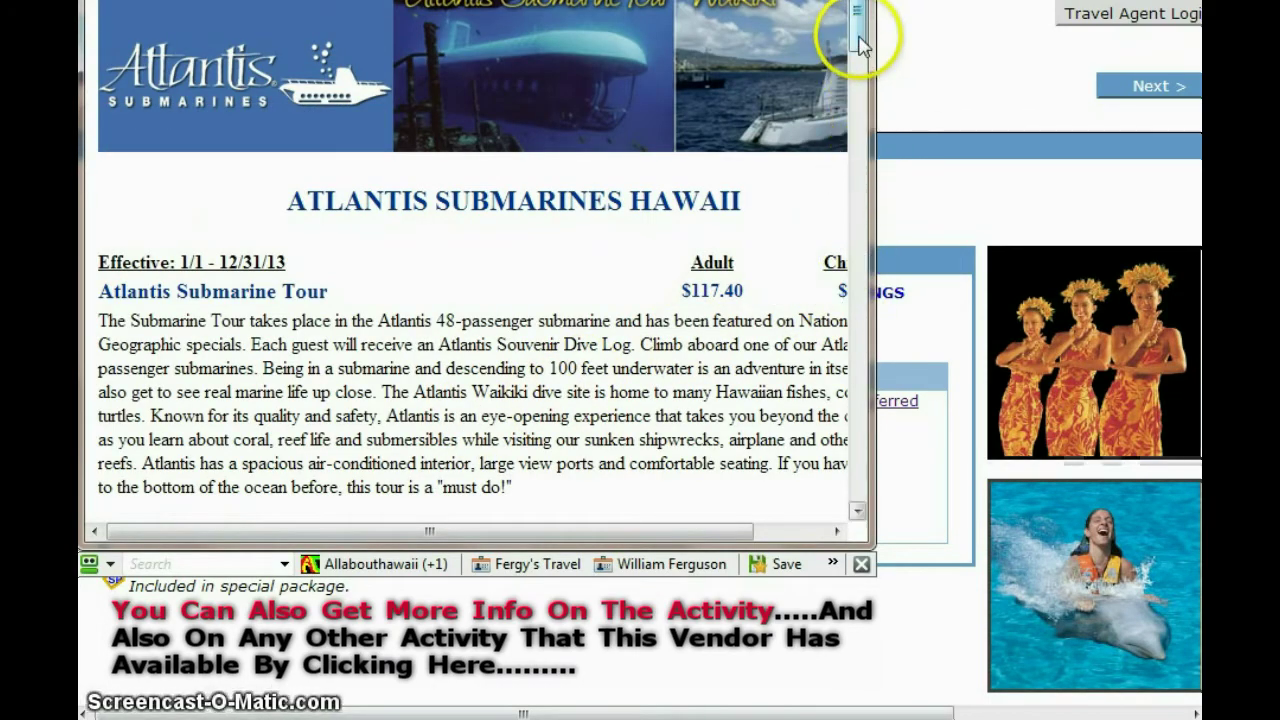
{"action": "mouse_move", "coordinate": [856, 42]}
{"action": "left_mouse_down"}
{"action": "mouse_move", "coordinate": [850, 100]}
{"action": "mouse_move", "coordinate": [848, 58]}
{"action": "left_mouse_up"}
{"action": "left_click_drag", "start_coordinate": [475, 532], "coordinate": [548, 537]}
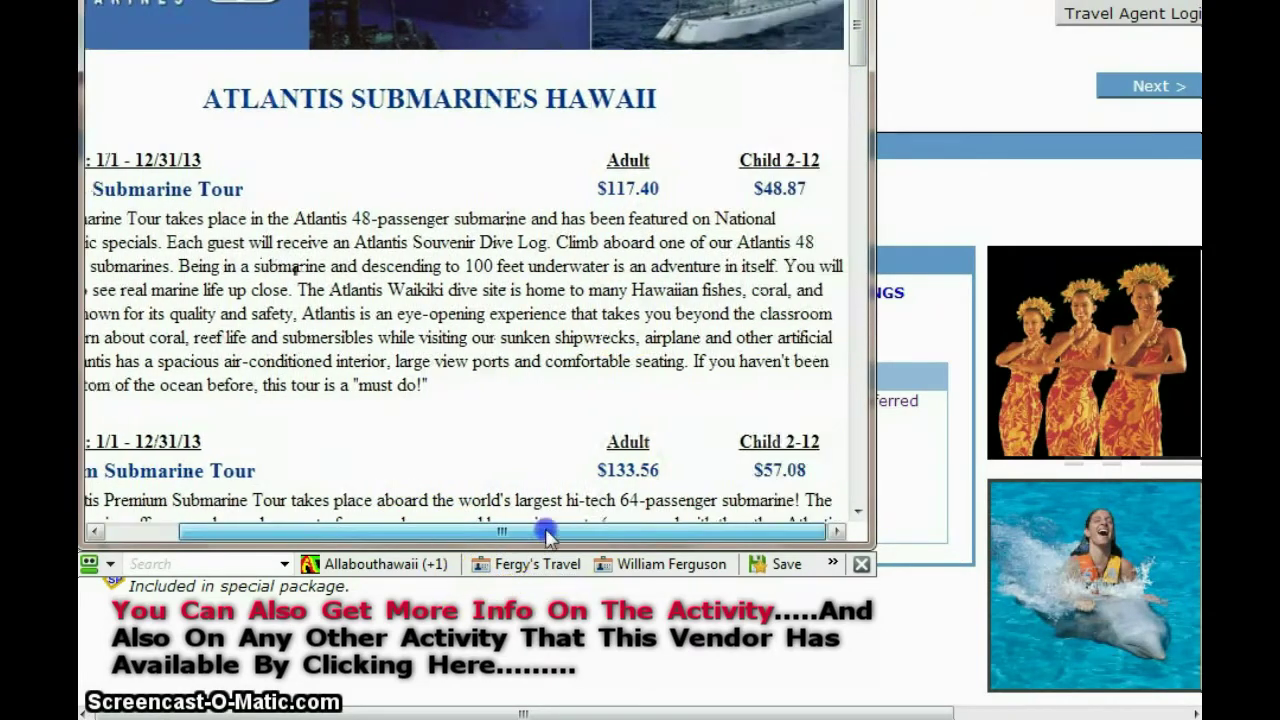
{"action": "left_click_drag", "start_coordinate": [660, 545], "coordinate": [588, 540]}
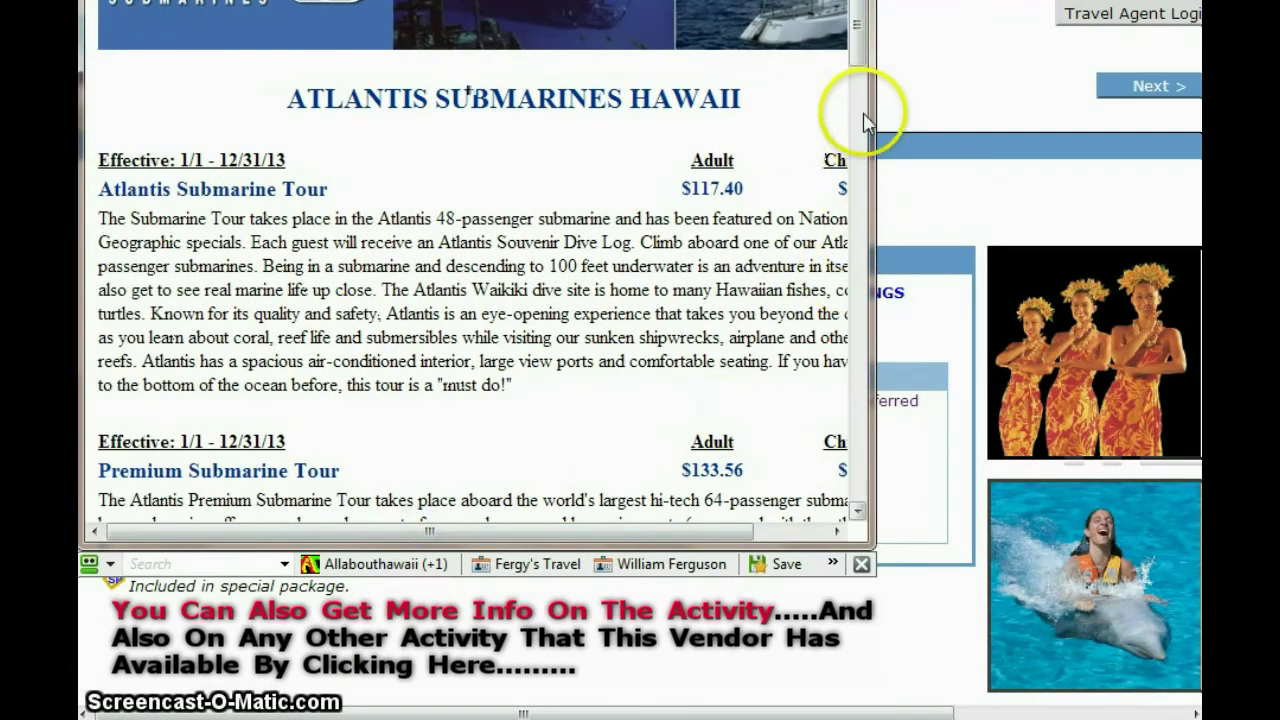
{"action": "mouse_move", "coordinate": [857, 65]}
{"action": "left_mouse_down"}
{"action": "mouse_move", "coordinate": [875, 199]}
{"action": "mouse_move", "coordinate": [906, 263]}
{"action": "mouse_move", "coordinate": [909, 129]}
{"action": "mouse_move", "coordinate": [871, 51]}
{"action": "left_mouse_up"}
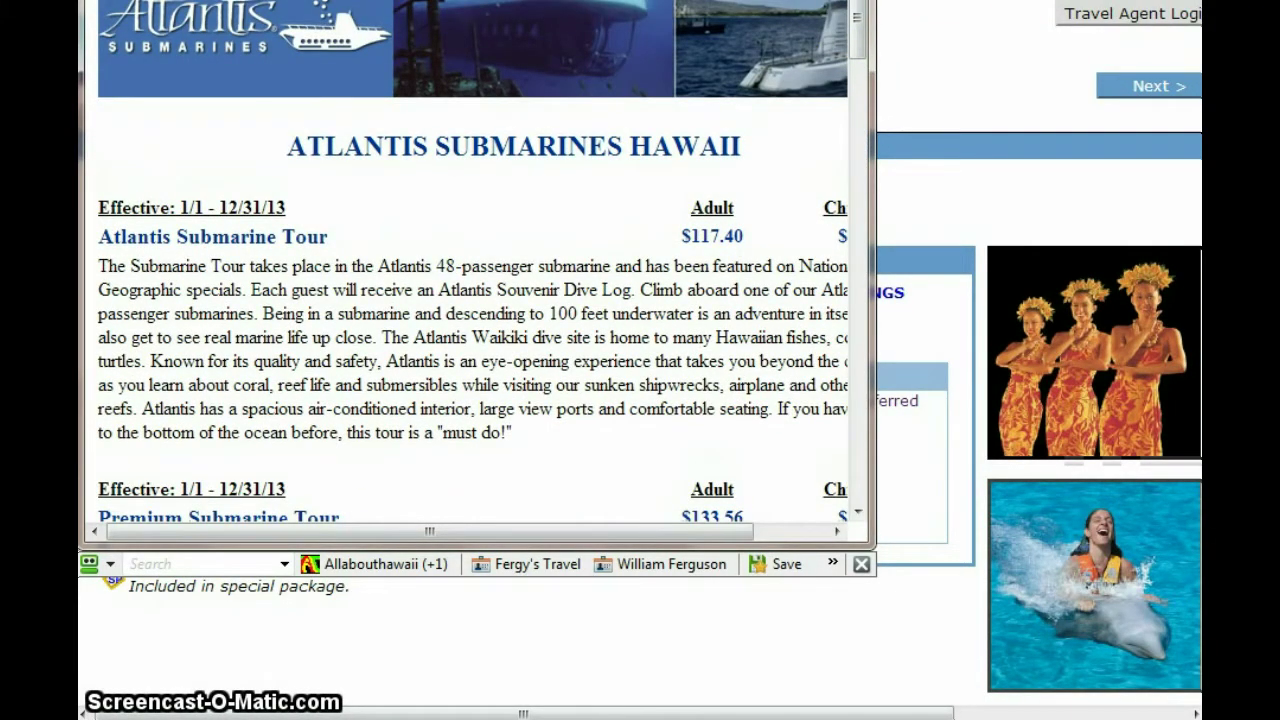
{"action": "left_click", "coordinate": [888, 95]}
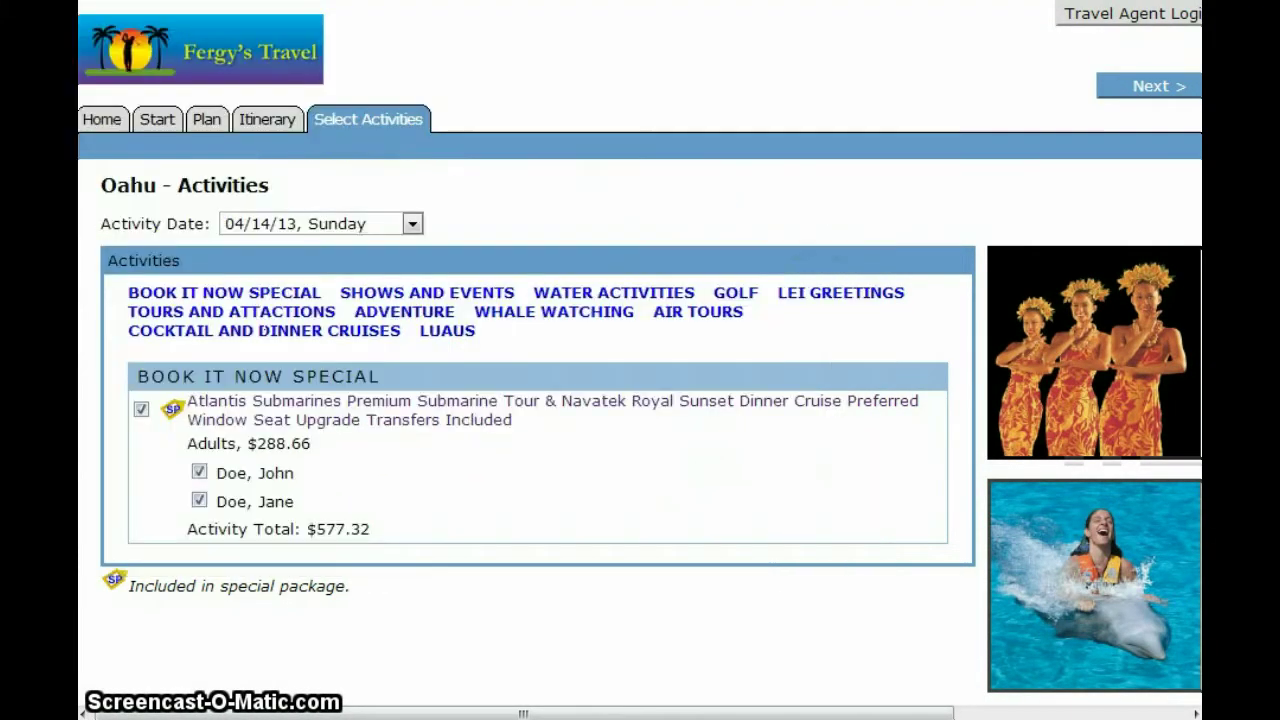
Continue to the itinerary and review the hotel, transfer, activity, insurance and grand total sections
{"action": "left_click", "coordinate": [1153, 95]}
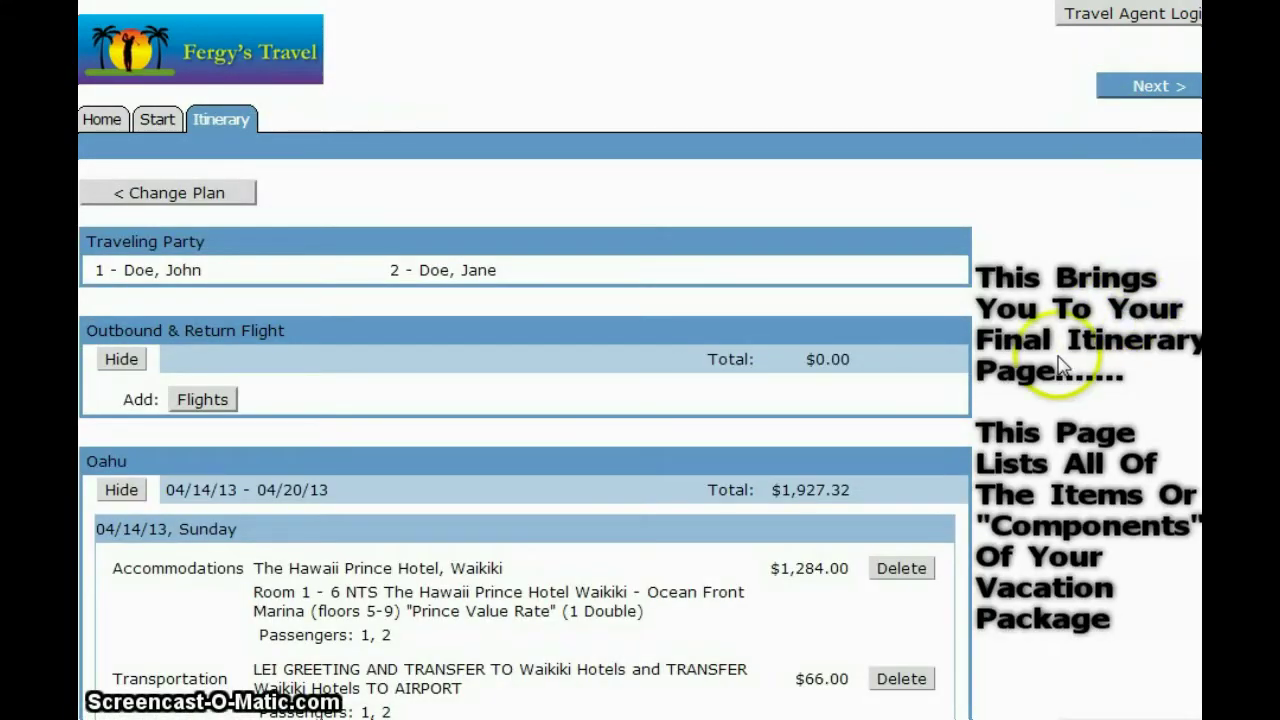
{"action": "scroll", "coordinate": [1063, 365], "scroll_direction": "down", "scroll_amount": 1}
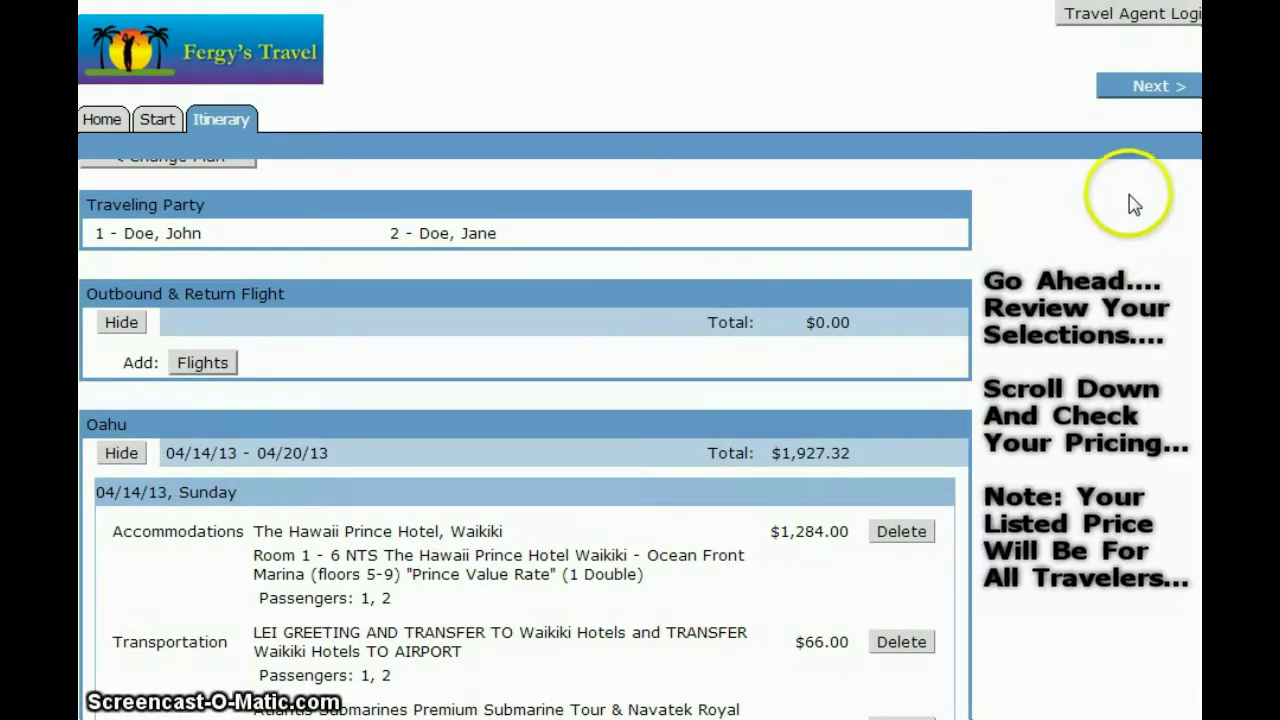
{"action": "scroll", "coordinate": [1196, 457], "scroll_direction": "down", "scroll_amount": 10}
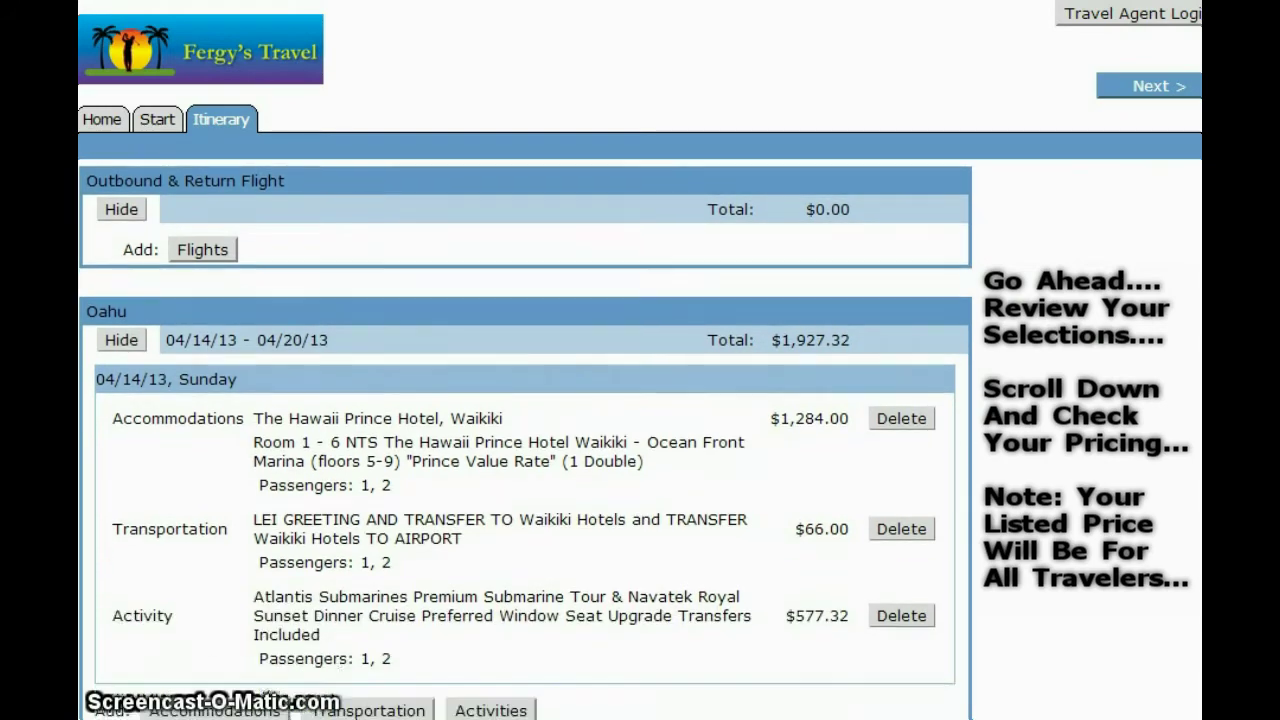
{"action": "scroll", "coordinate": [1196, 457], "scroll_direction": "down", "scroll_amount": 1}
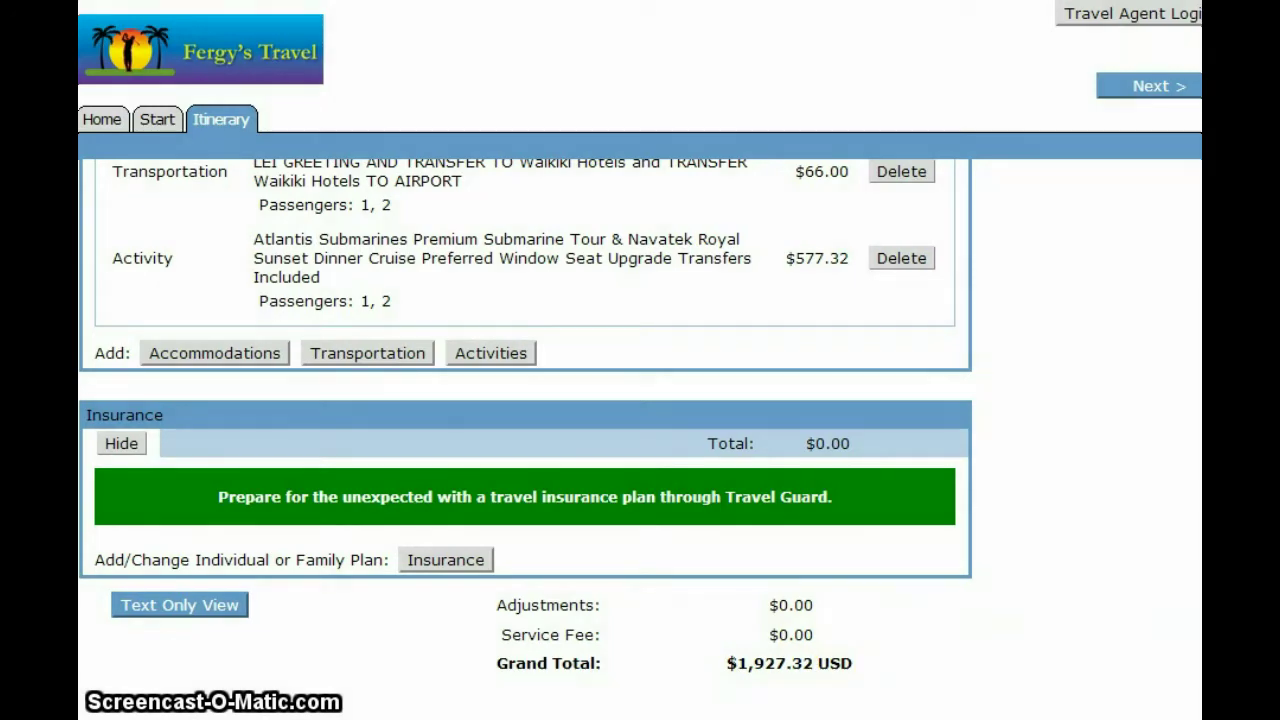
{"action": "scroll", "coordinate": [525, 438], "scroll_direction": "up", "scroll_amount": 3}
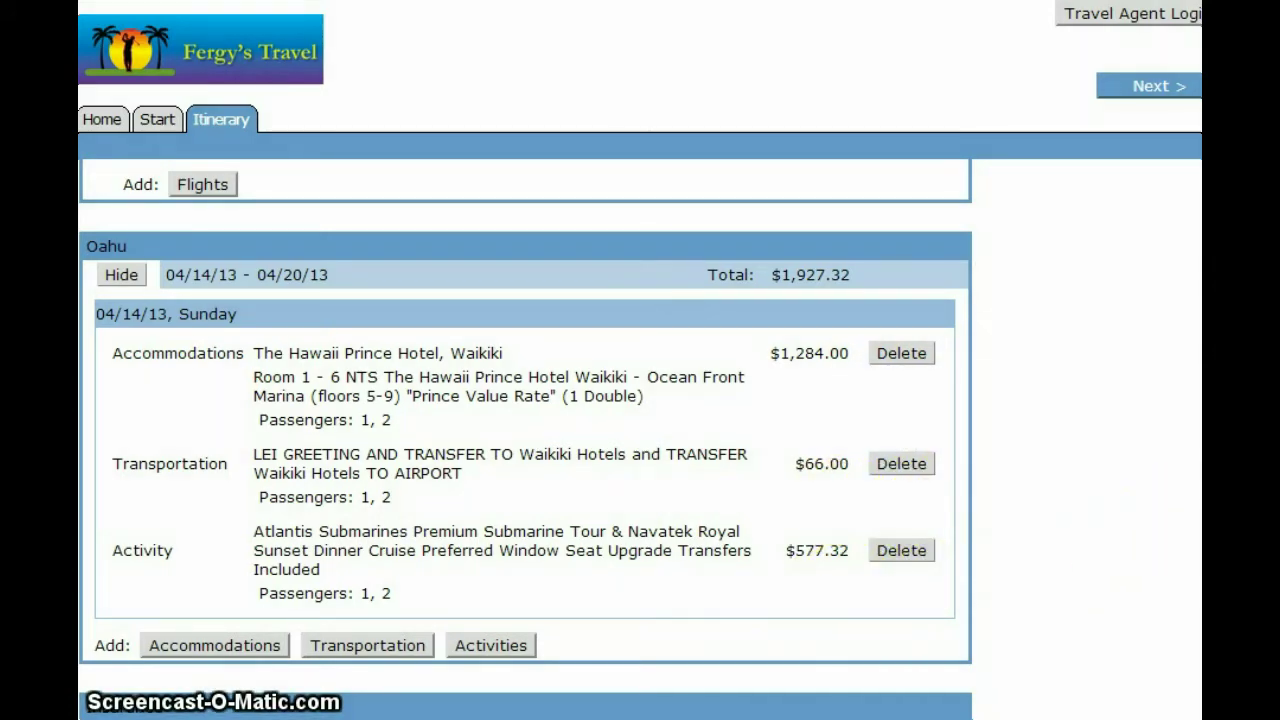
{"action": "scroll", "coordinate": [525, 440], "scroll_direction": "up", "scroll_amount": 3}
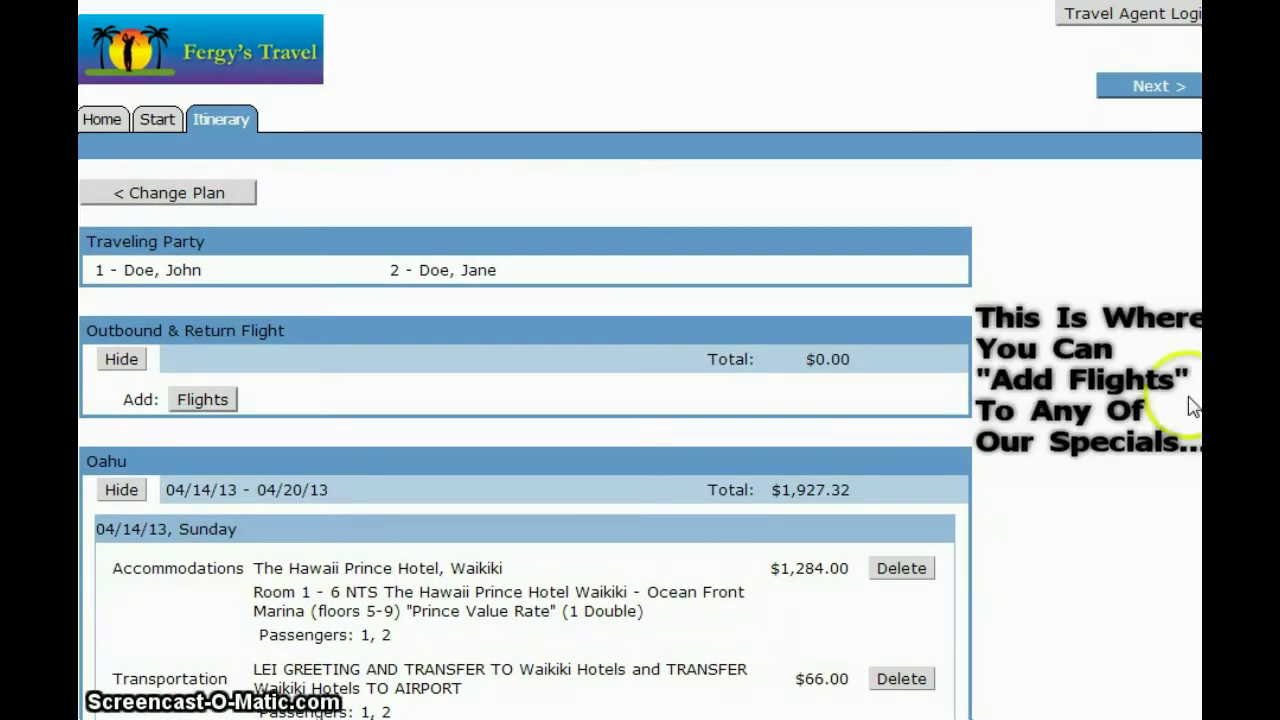
Add flights to the itinerary and search for round-trip fares between Seattle, WA (SEA) and HNL - Oahu
{"action": "left_click", "coordinate": [203, 399]}
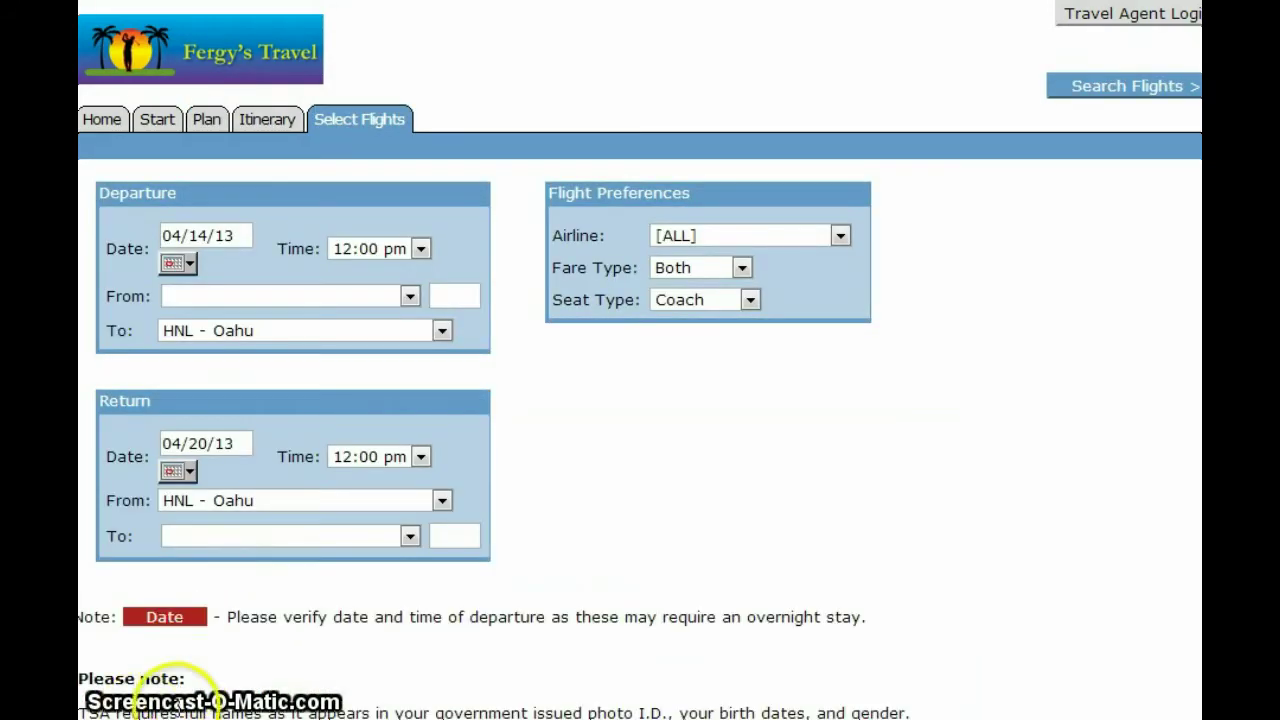
{"action": "left_click", "coordinate": [410, 296]}
{"action": "mouse_move", "coordinate": [422, 345]}
{"action": "left_mouse_down"}
{"action": "mouse_move", "coordinate": [414, 434]}
{"action": "mouse_move", "coordinate": [417, 331]}
{"action": "left_mouse_up"}
{"action": "left_click", "coordinate": [443, 296]}
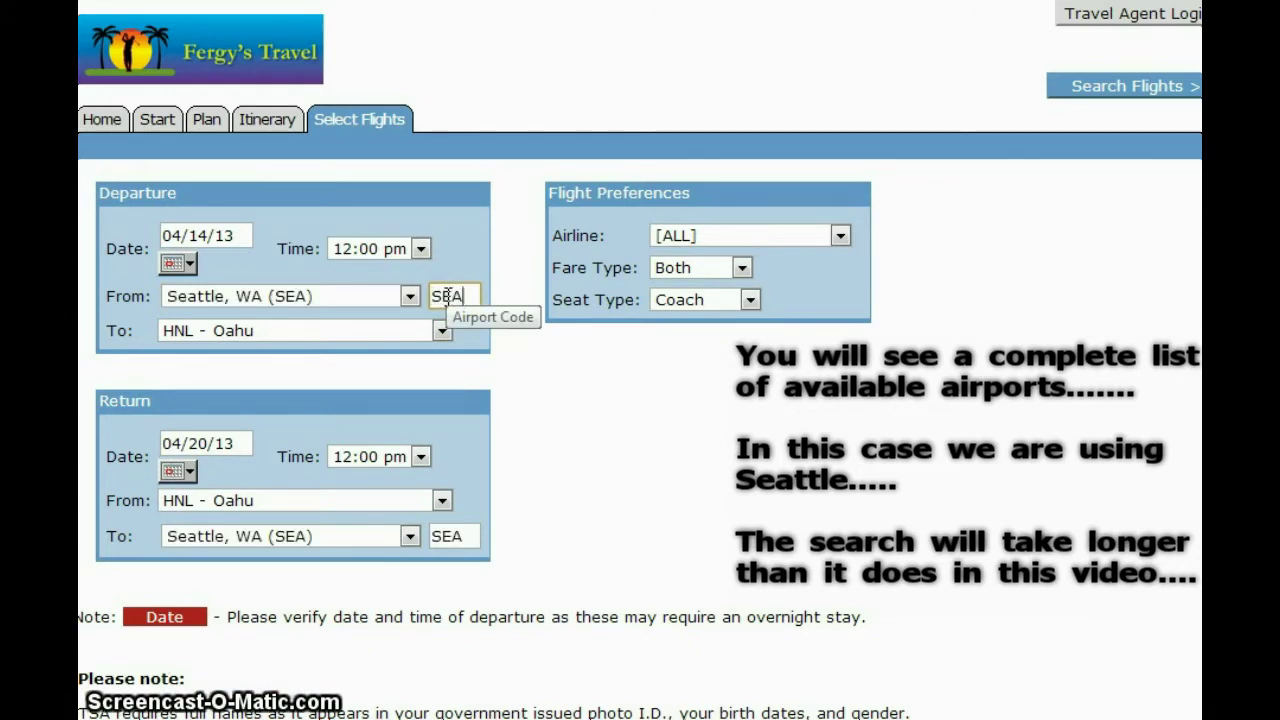
{"action": "left_click", "coordinate": [1088, 100]}
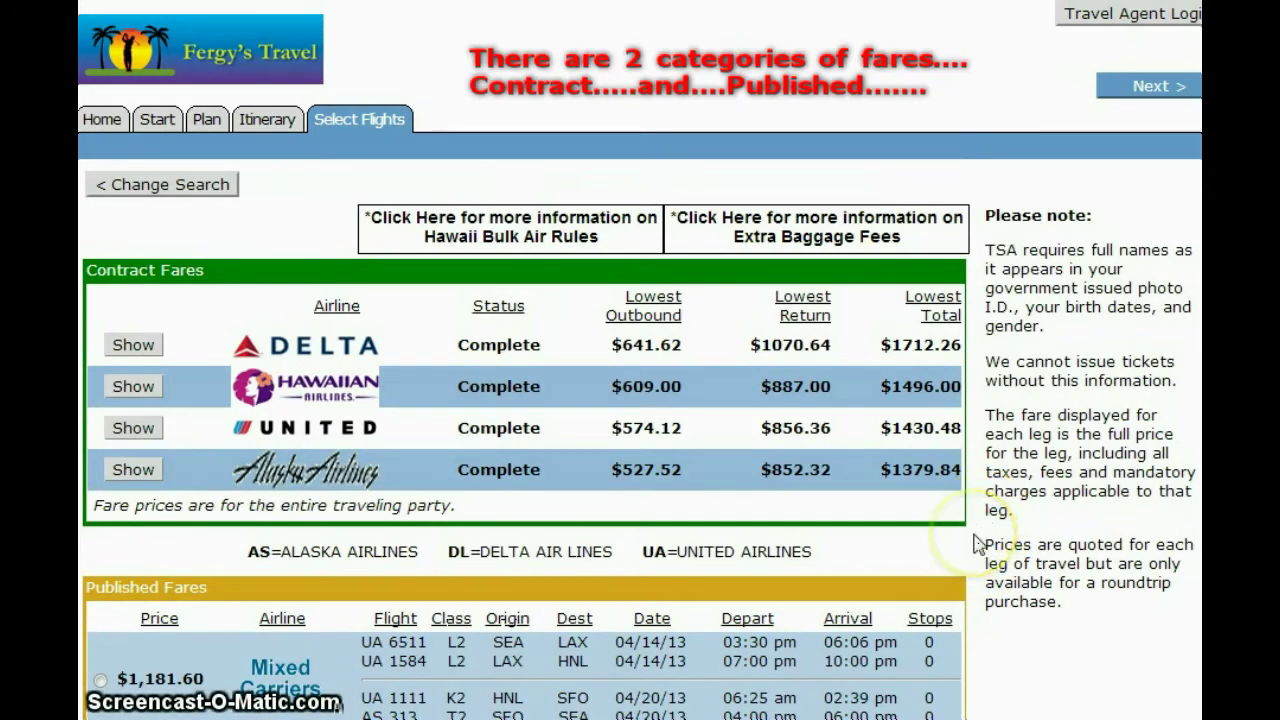
Compare the contract and published fares, and examine Hawaiian Airlines' contract flights in both directions
{"action": "scroll", "coordinate": [978, 545], "scroll_direction": "down", "scroll_amount": 1}
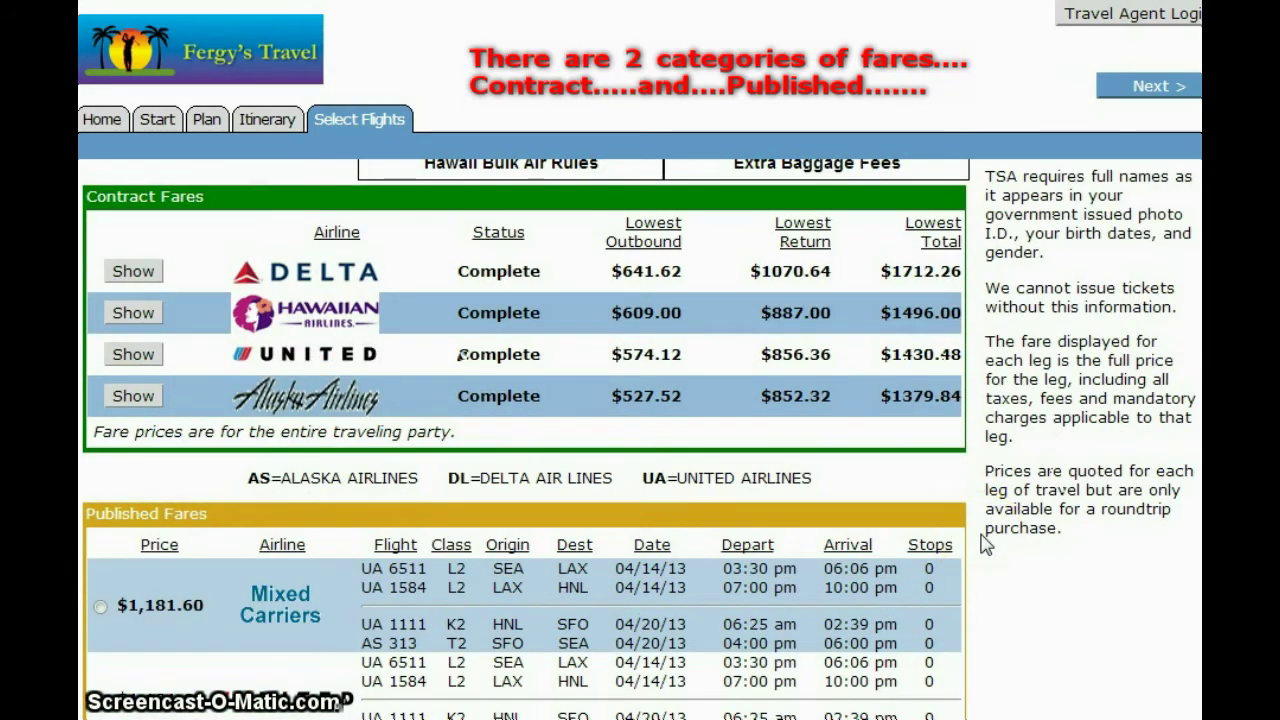
{"action": "scroll", "coordinate": [985, 543], "scroll_direction": "up", "scroll_amount": 1}
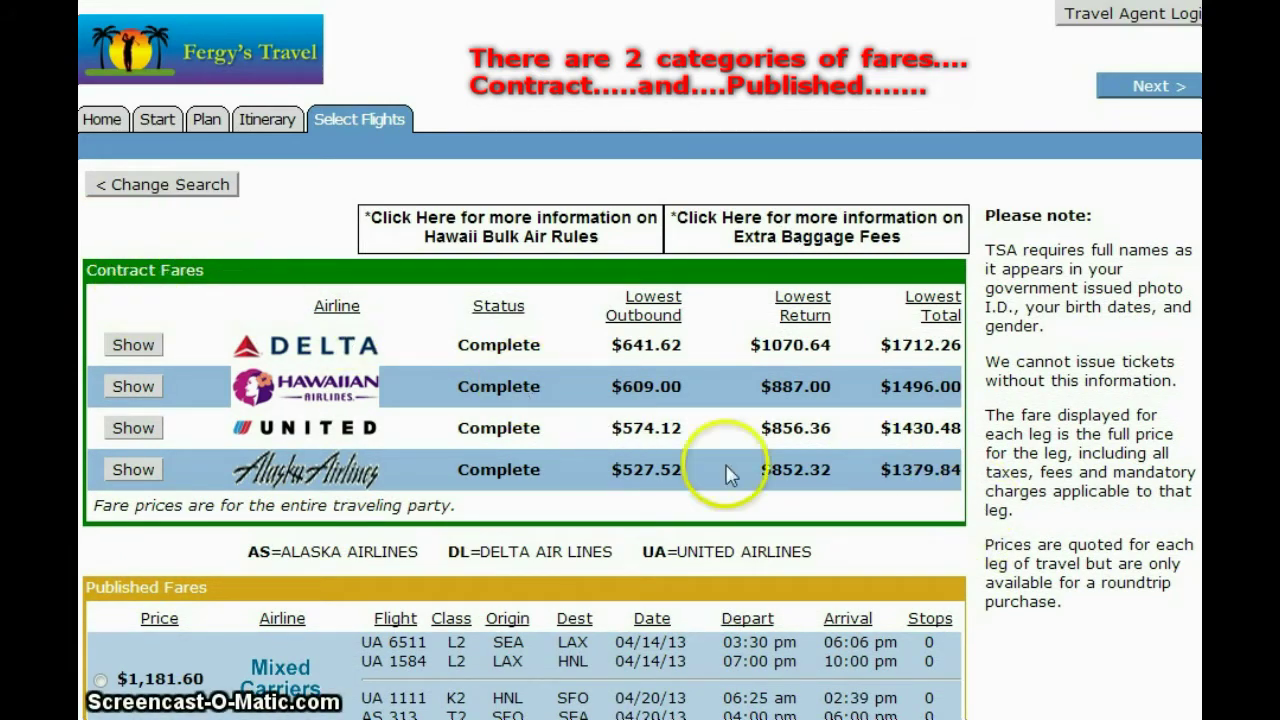
{"action": "scroll", "coordinate": [985, 578], "scroll_direction": "down", "scroll_amount": 2}
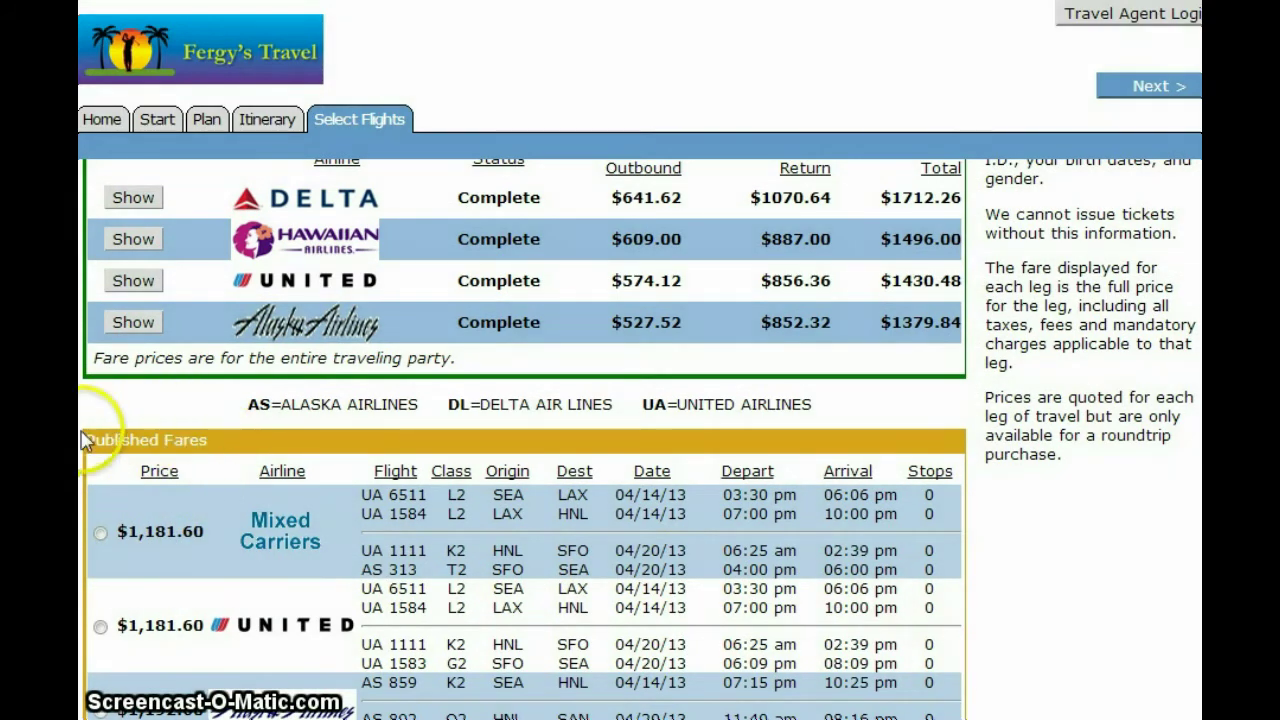
{"action": "scroll", "coordinate": [350, 465], "scroll_direction": "up", "scroll_amount": 1}
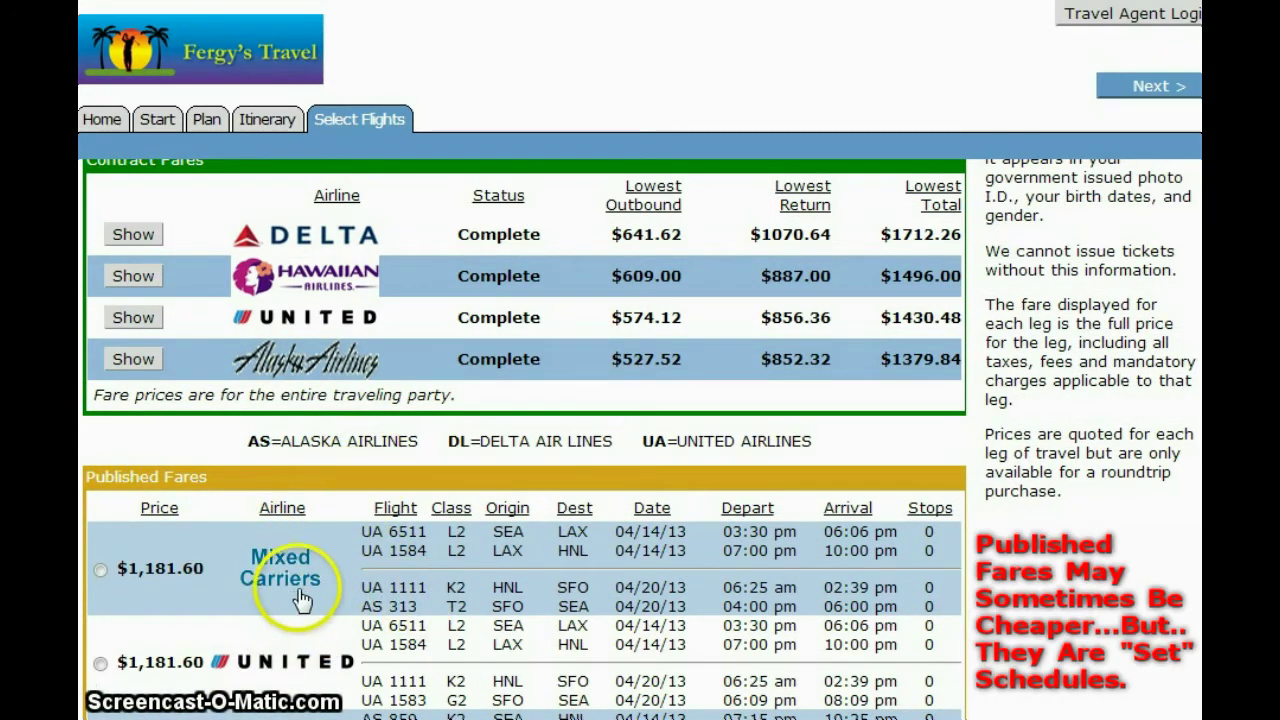
{"action": "scroll", "coordinate": [330, 603], "scroll_direction": "down", "scroll_amount": 1}
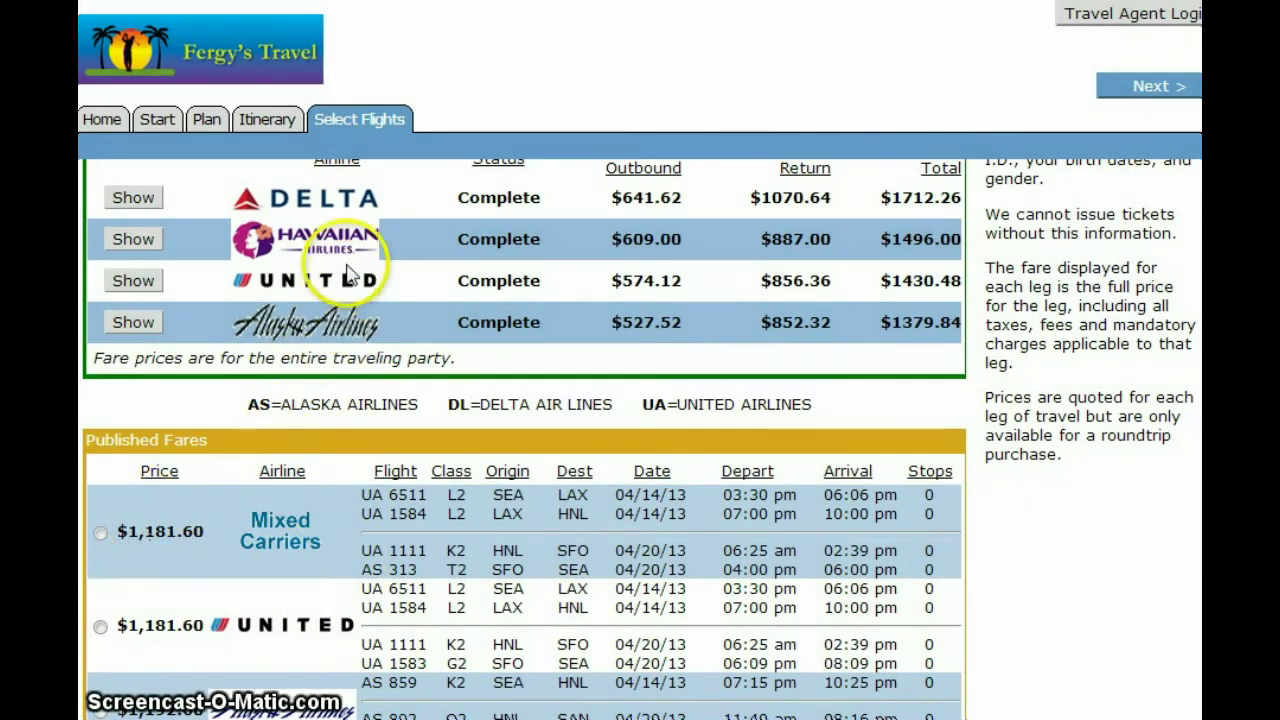
{"action": "left_click", "coordinate": [149, 250]}
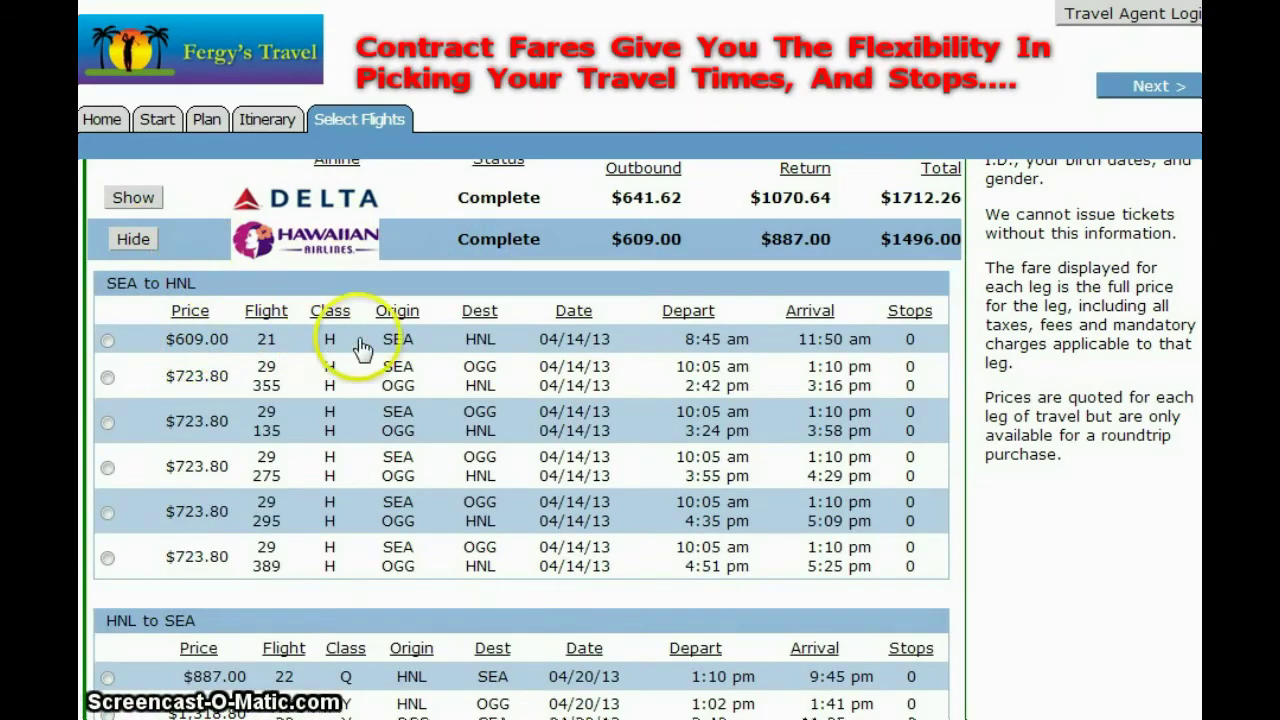
{"action": "scroll", "coordinate": [366, 510], "scroll_direction": "down", "scroll_amount": 3}
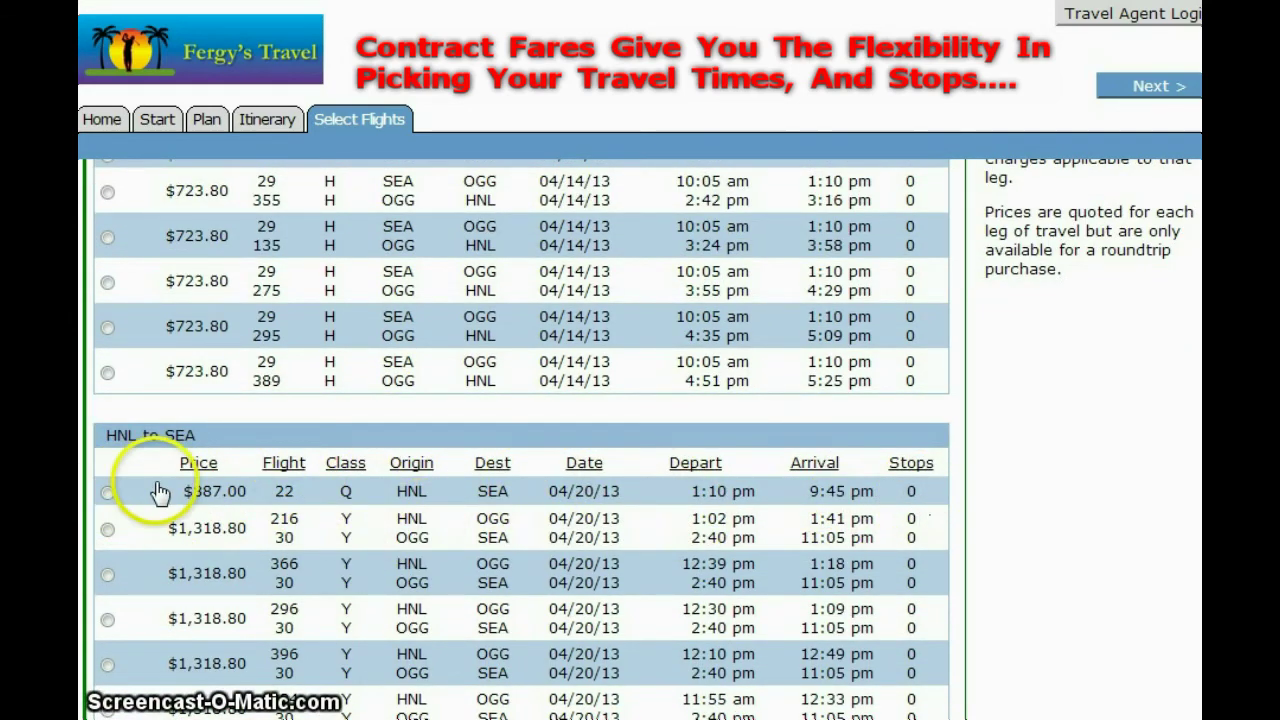
{"action": "scroll", "coordinate": [150, 490], "scroll_direction": "up", "scroll_amount": 4}
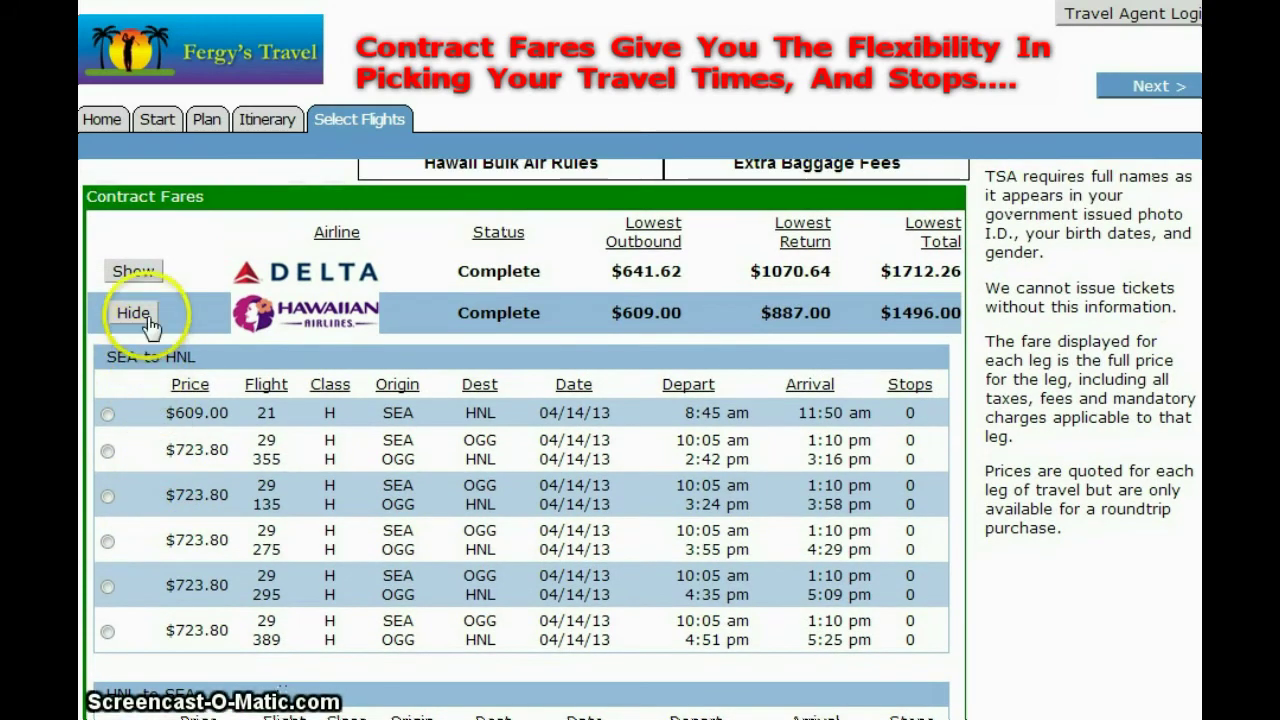
{"action": "left_click", "coordinate": [133, 313]}
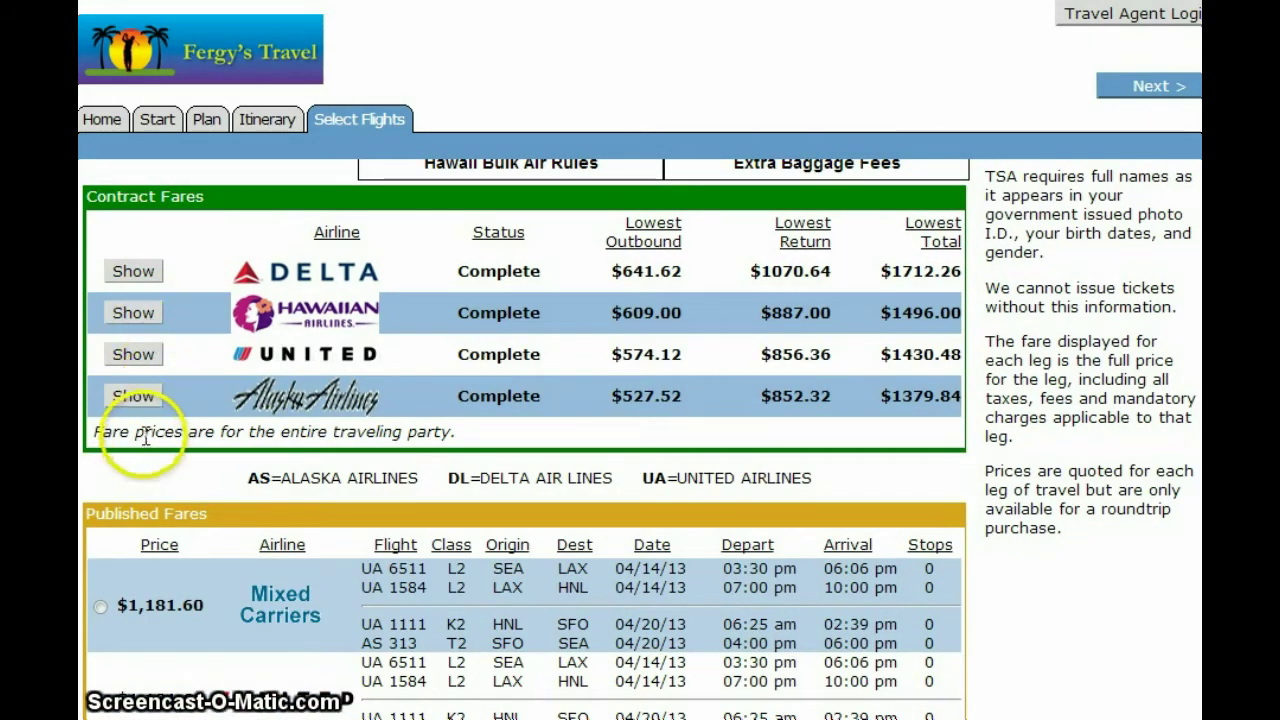
Choose Alaska Airlines contract flight 893 from SEA to HNL and flight 858 back to SEA, and continue to the itinerary
{"action": "left_click", "coordinate": [143, 398]}
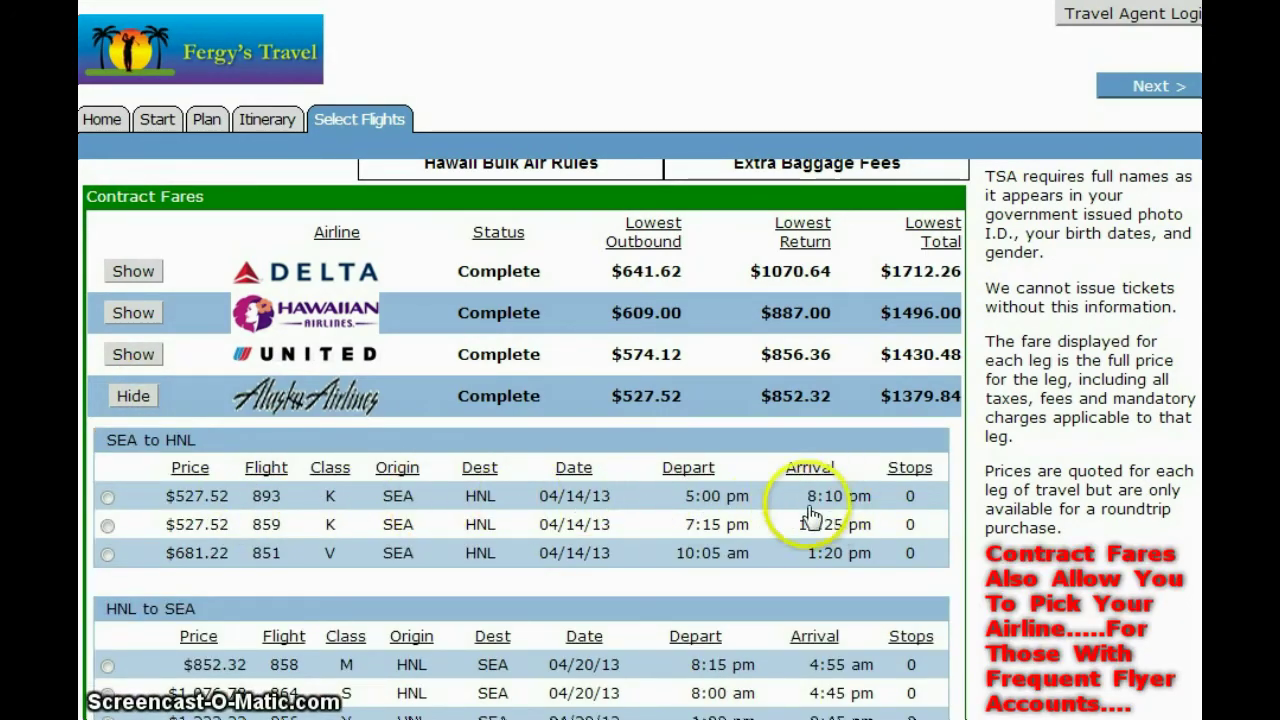
{"action": "scroll", "coordinate": [537, 578], "scroll_direction": "down", "scroll_amount": 3}
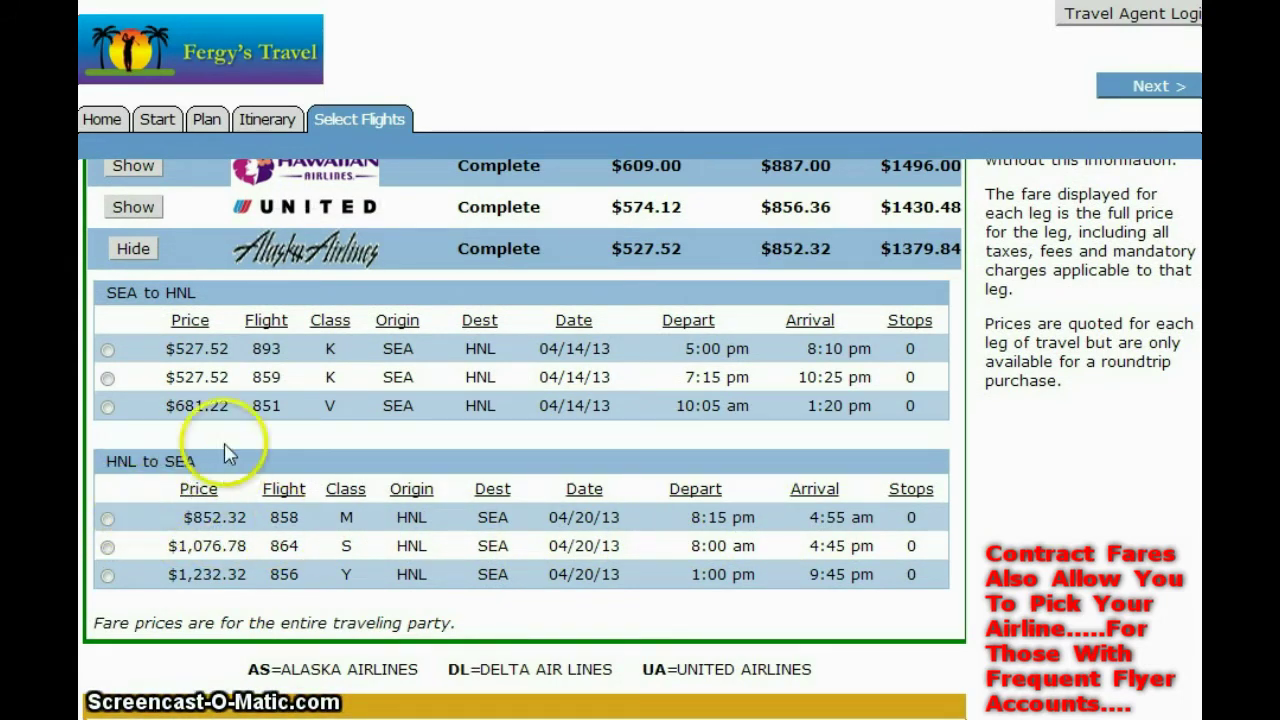
{"action": "left_click", "coordinate": [107, 352]}
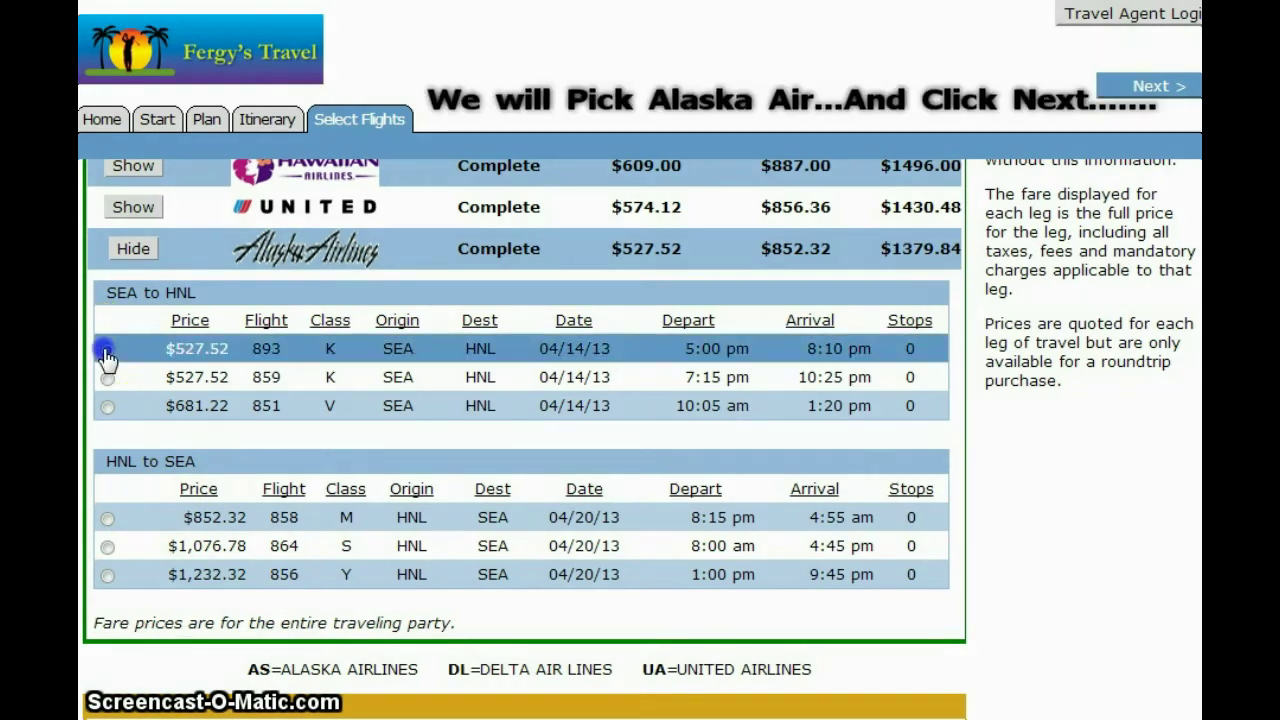
{"action": "left_click", "coordinate": [107, 519]}
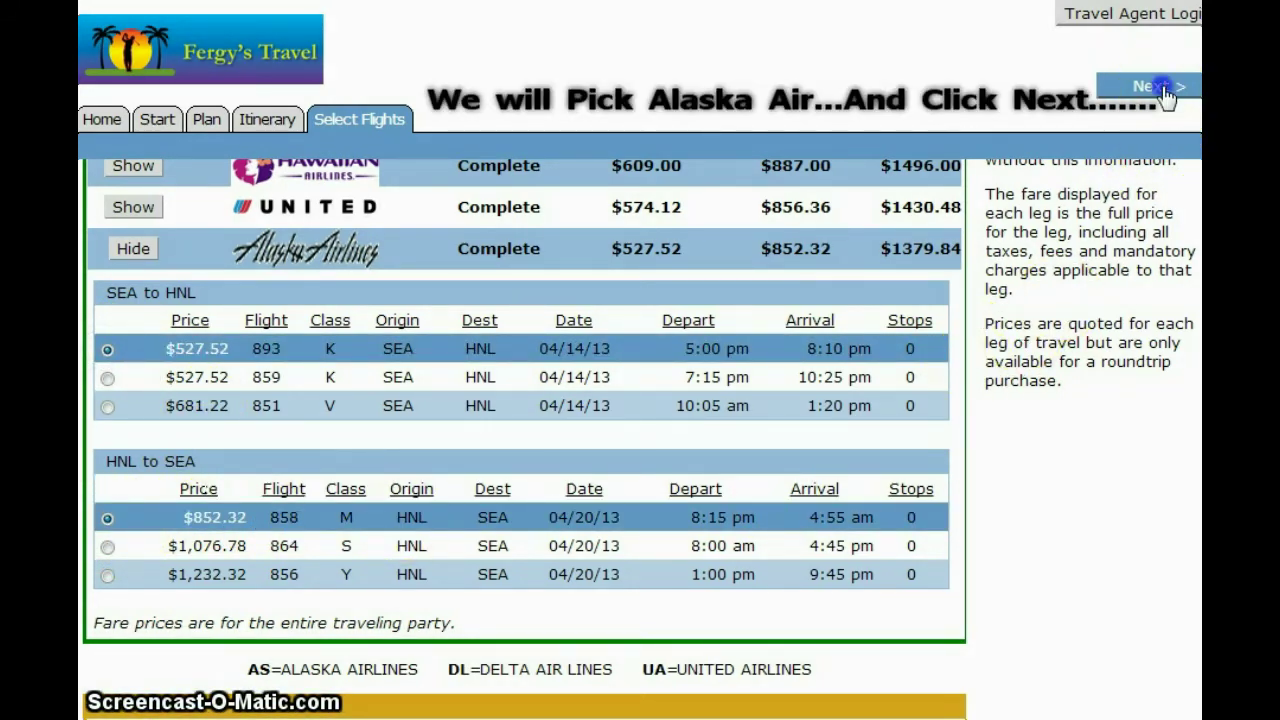
{"action": "left_click", "coordinate": [1165, 89]}
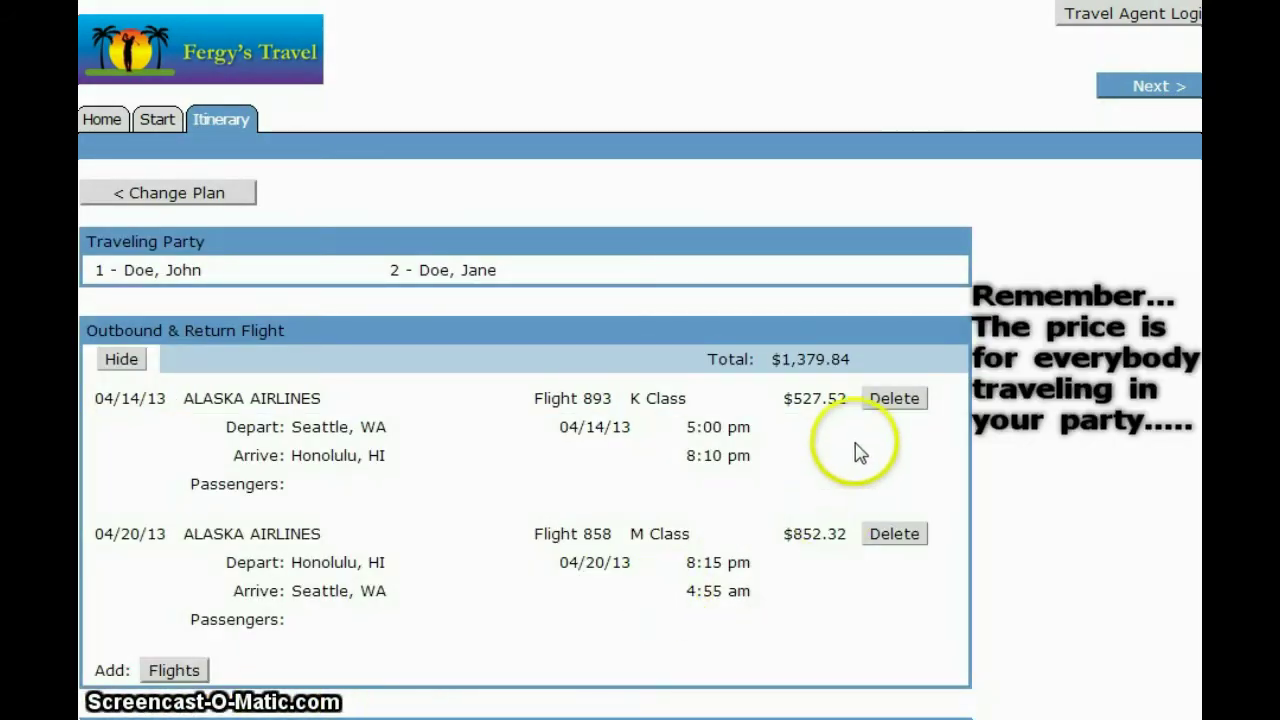
Review the itinerary's Alaska Airlines flights, Oahu hotel, transfer and activity items, insurance section and grand total
{"action": "scroll", "coordinate": [1037, 477], "scroll_direction": "down", "scroll_amount": 3}
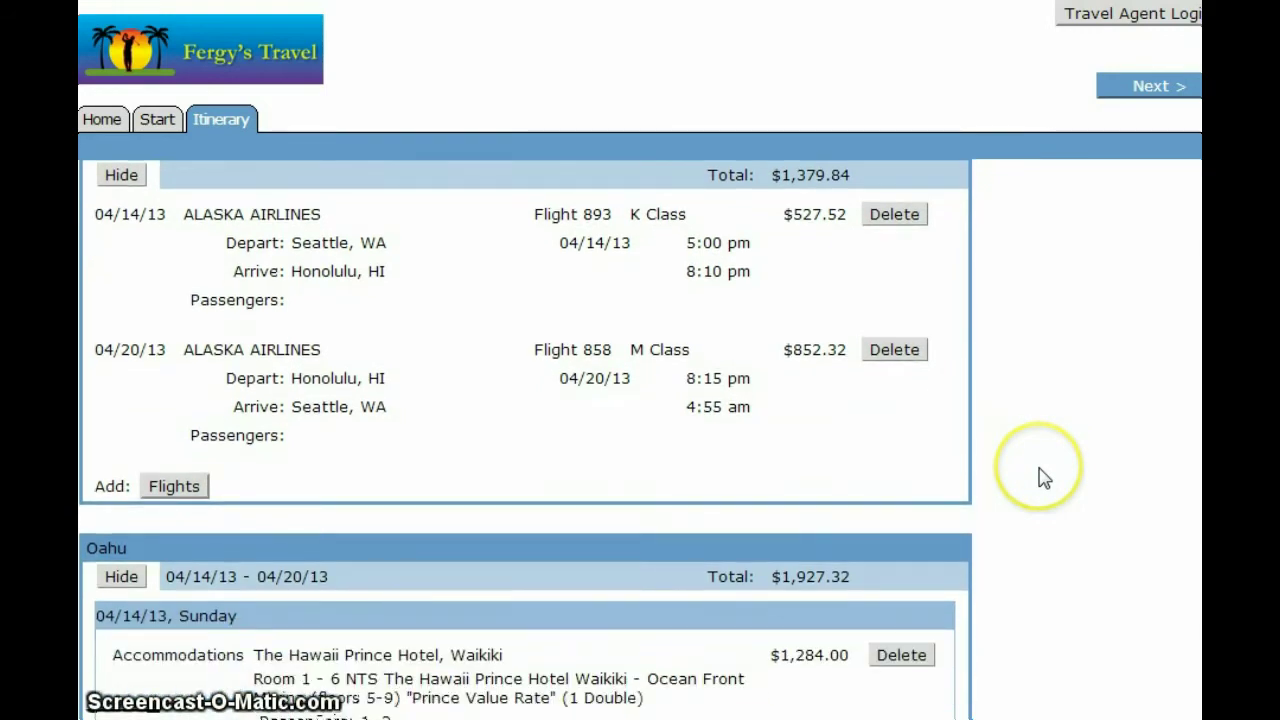
{"action": "scroll", "coordinate": [1040, 477], "scroll_direction": "down", "scroll_amount": 3}
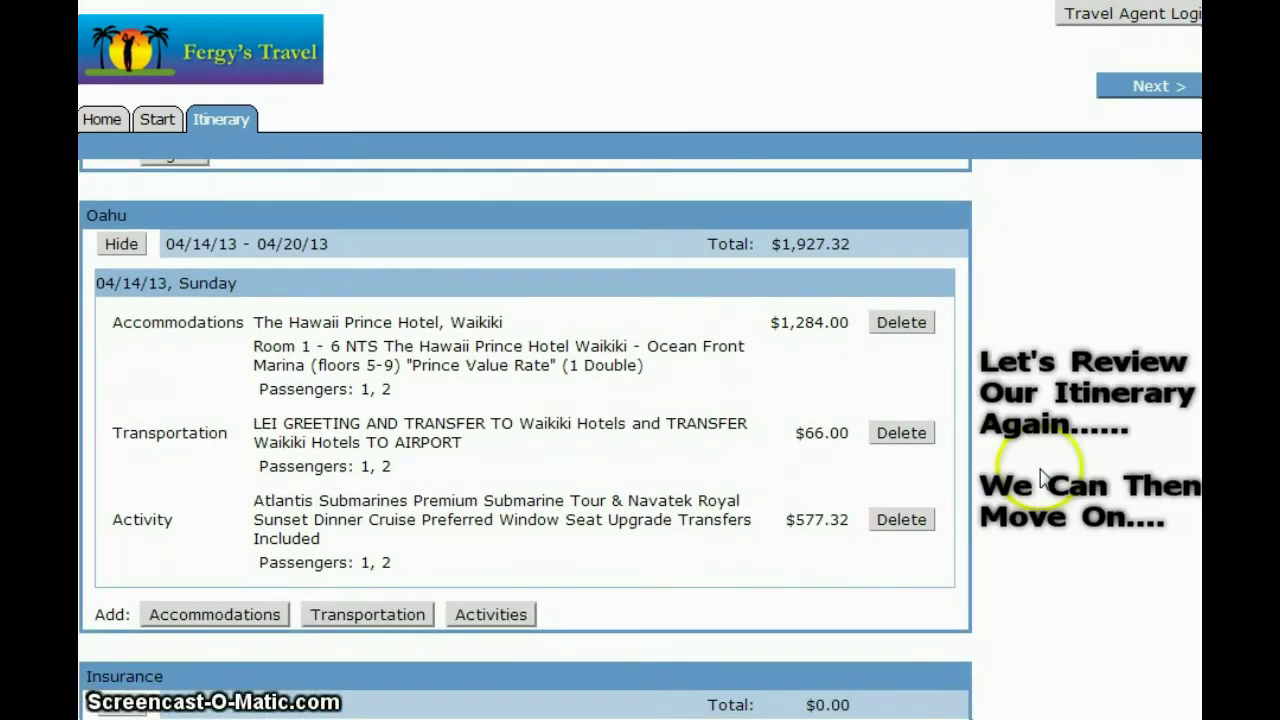
{"action": "scroll", "coordinate": [1063, 478], "scroll_direction": "down", "scroll_amount": 1}
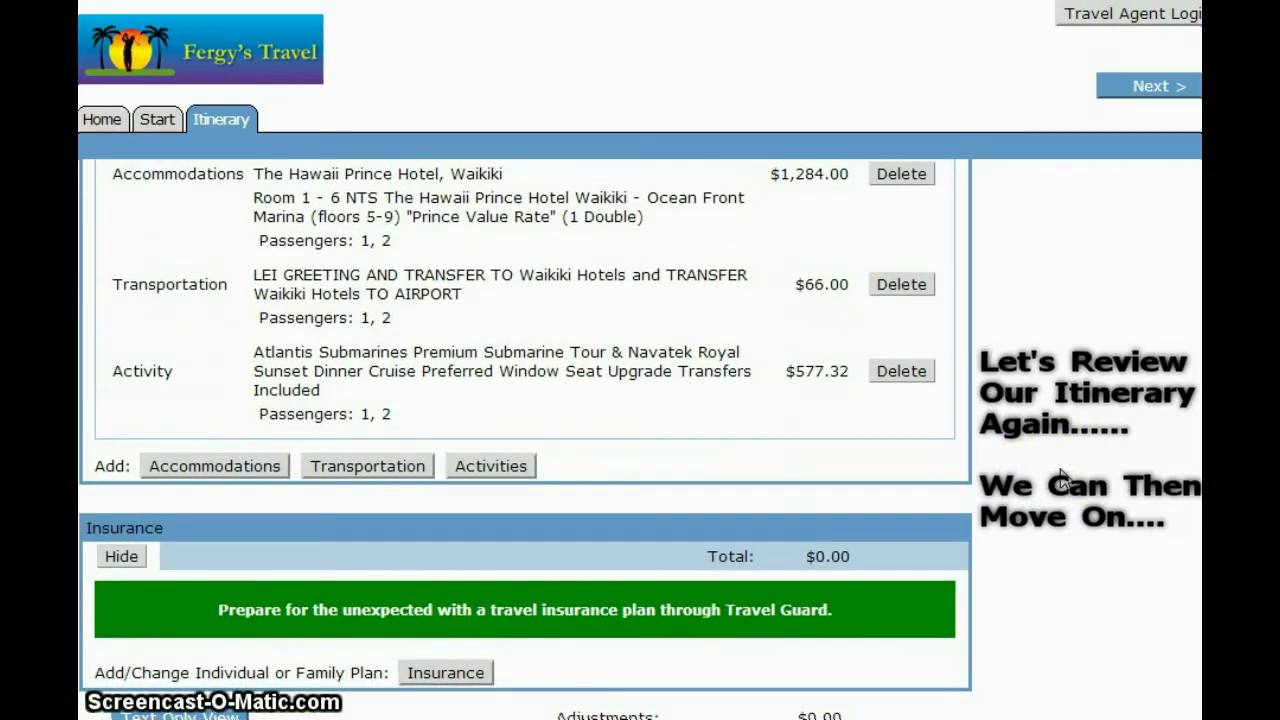
{"action": "scroll", "coordinate": [1062, 478], "scroll_direction": "down", "scroll_amount": 1}
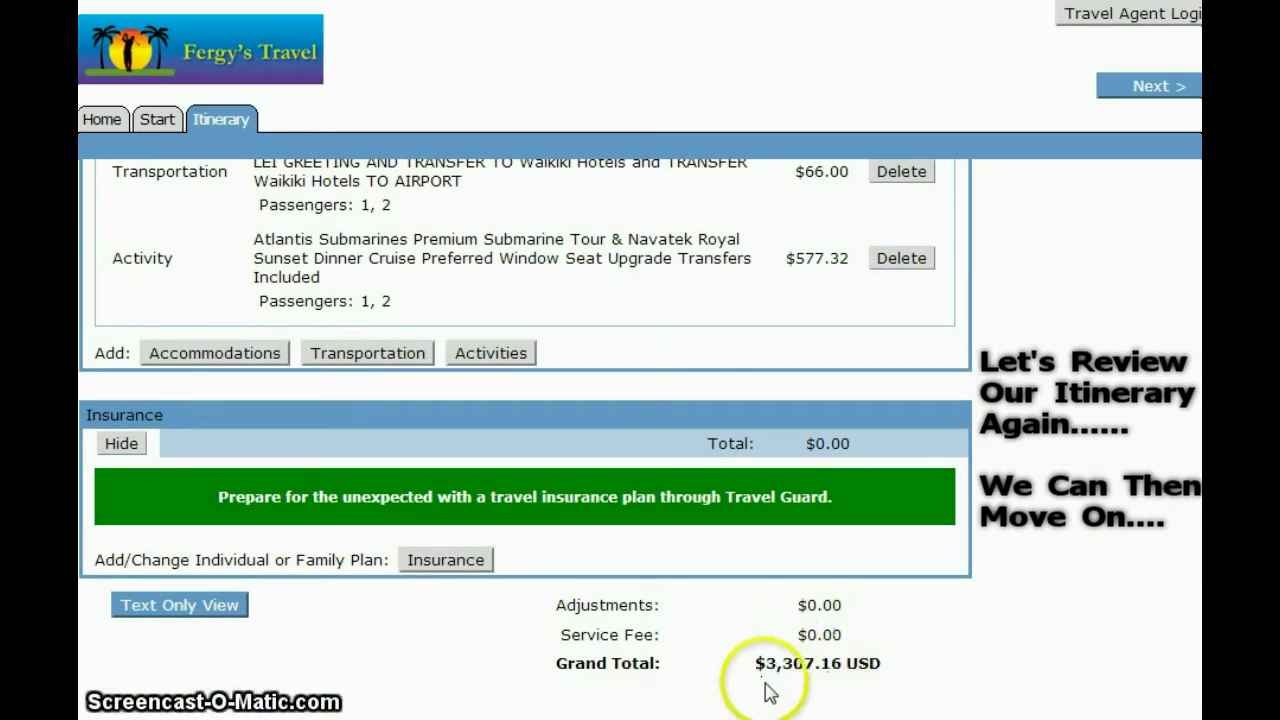
{"action": "scroll", "coordinate": [997, 645], "scroll_direction": "up", "scroll_amount": 2}
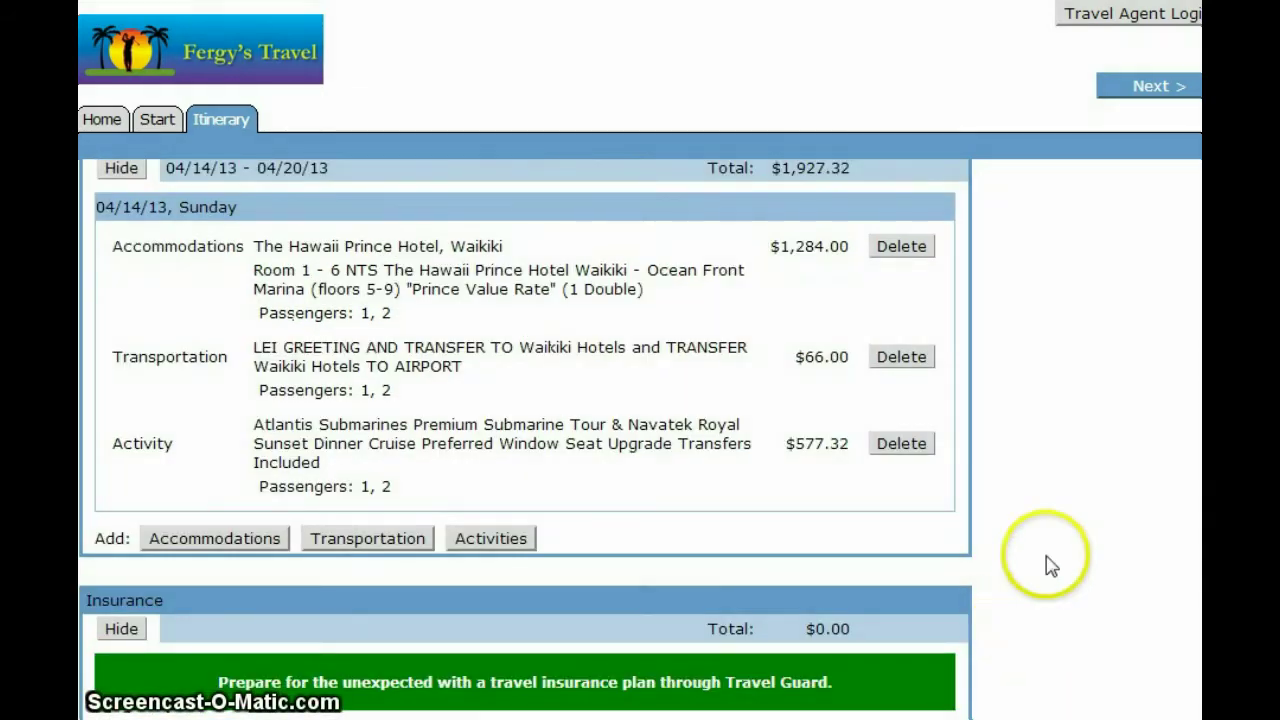
{"action": "scroll", "coordinate": [1063, 561], "scroll_direction": "down", "scroll_amount": 2}
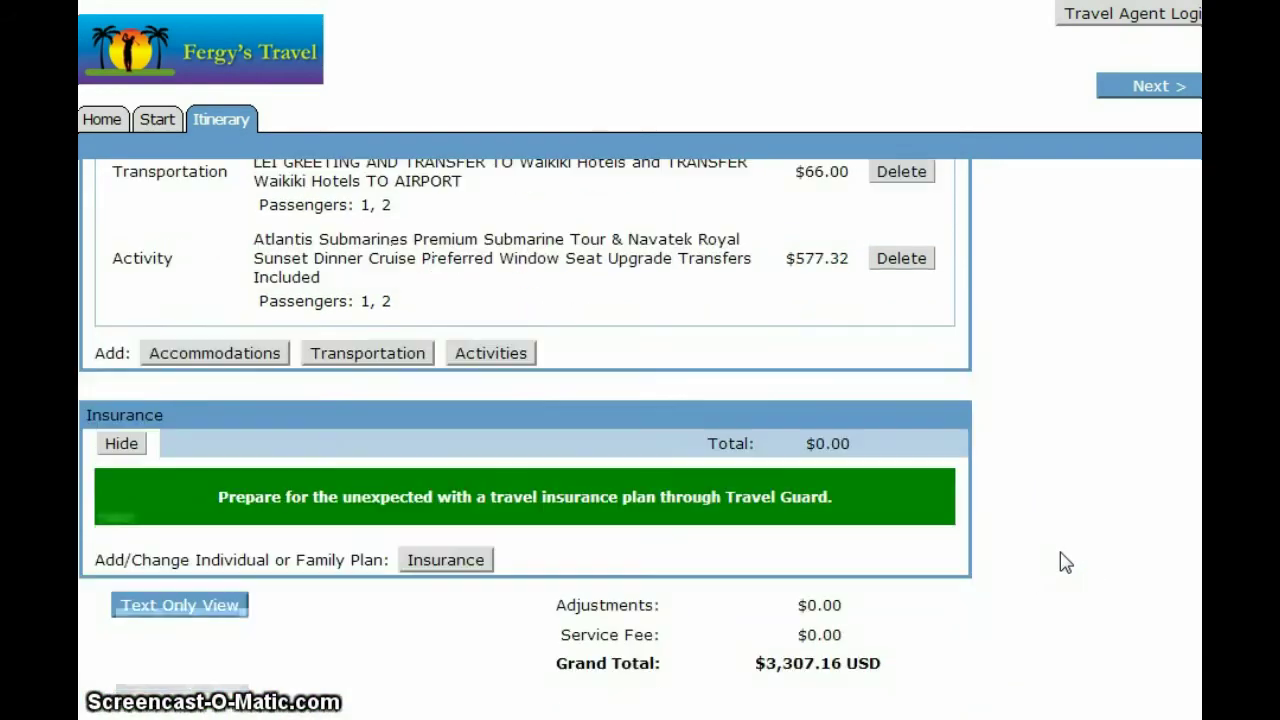
{"action": "scroll", "coordinate": [1096, 556], "scroll_direction": "up", "scroll_amount": 3}
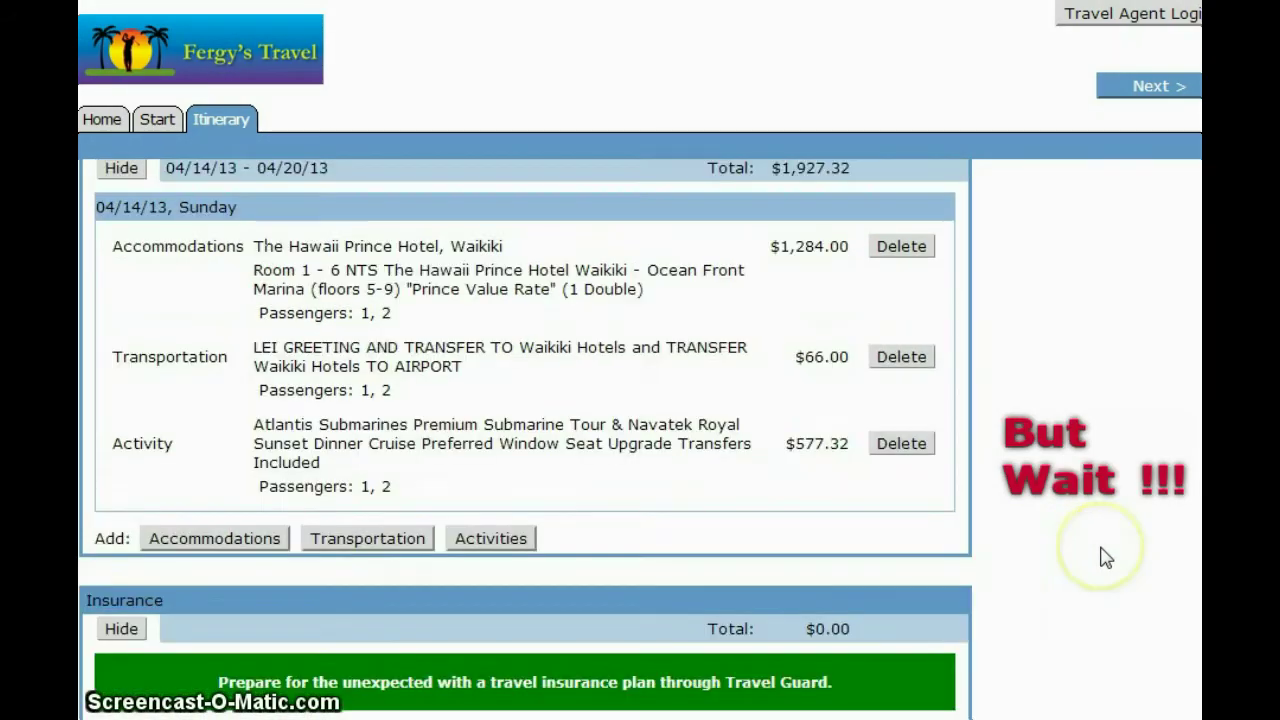
Review the Travel Guard benefit summary and plan costs, and add the Individual Plan at $39.00 each for both passengers
{"action": "scroll", "coordinate": [1098, 548], "scroll_direction": "down", "scroll_amount": 2}
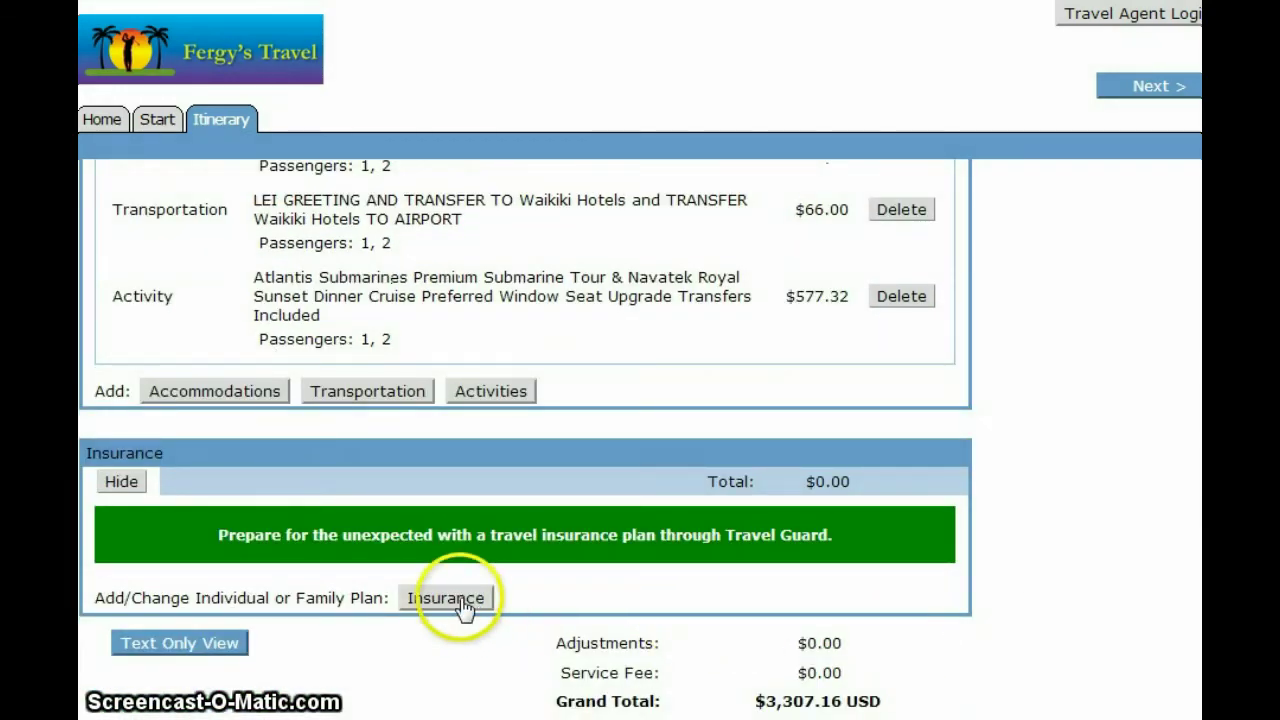
{"action": "left_click", "coordinate": [462, 606]}
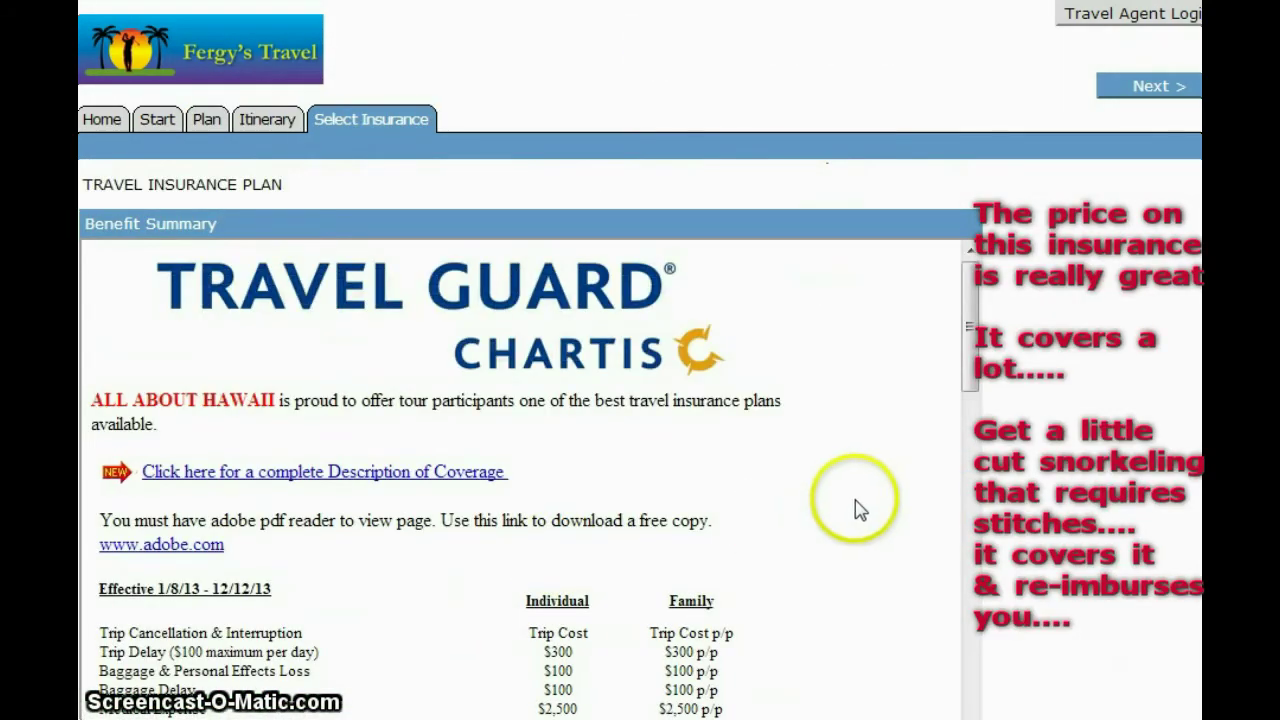
{"action": "scroll", "coordinate": [857, 506], "scroll_direction": "down", "scroll_amount": 4}
{"action": "scroll", "coordinate": [861, 502], "scroll_direction": "down", "scroll_amount": 3}
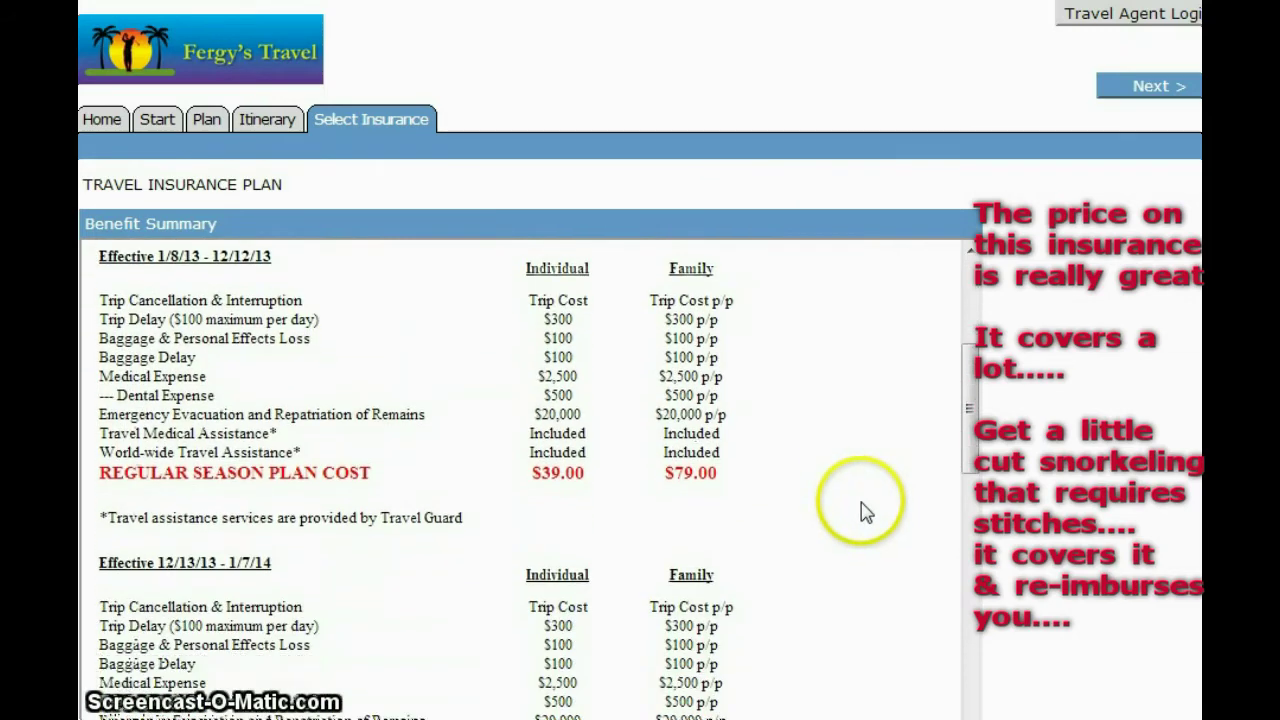
{"action": "scroll", "coordinate": [861, 502], "scroll_direction": "up", "scroll_amount": 3}
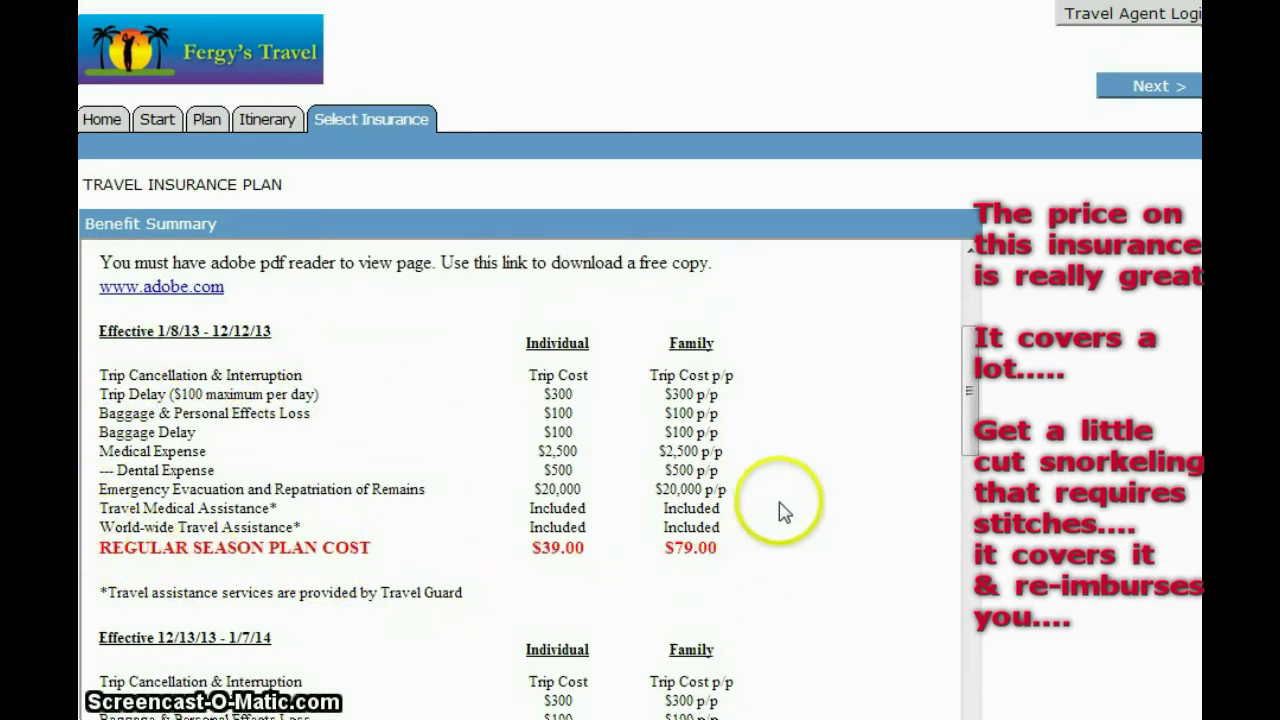
{"action": "scroll", "coordinate": [795, 398], "scroll_direction": "down", "scroll_amount": 2}
{"action": "scroll", "coordinate": [795, 410], "scroll_direction": "down", "scroll_amount": 10}
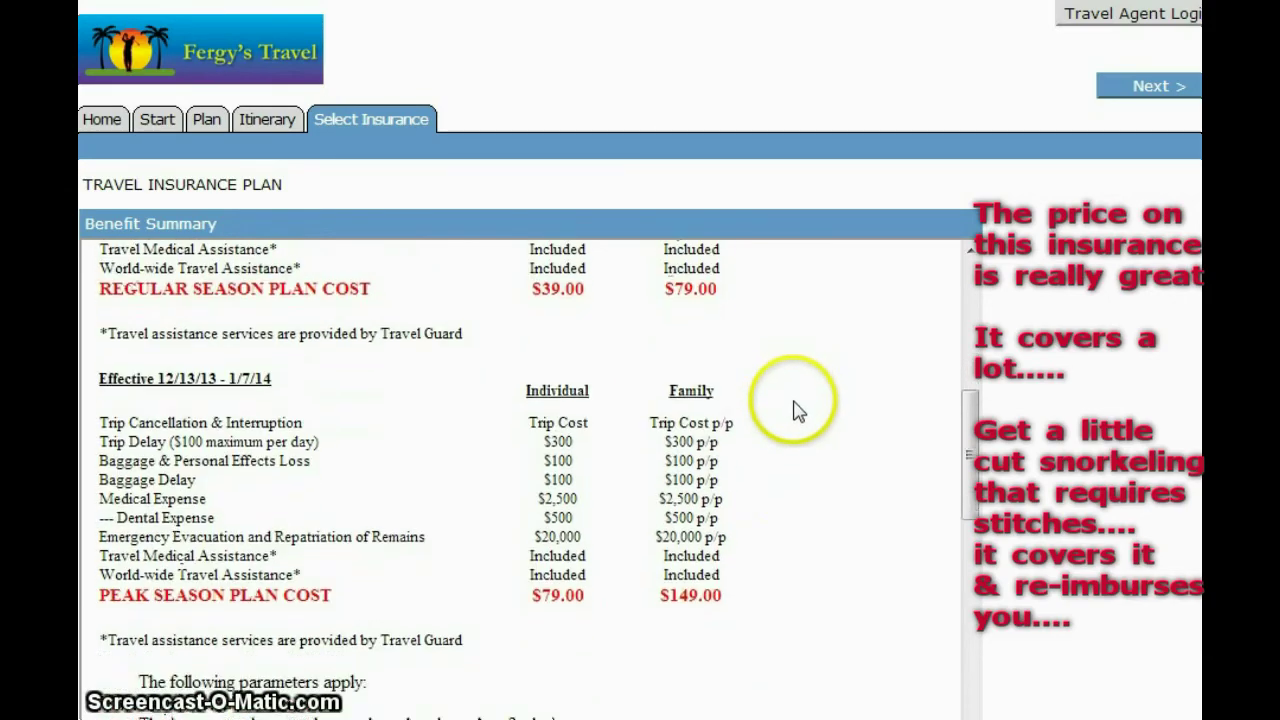
{"action": "scroll", "coordinate": [790, 428], "scroll_direction": "down", "scroll_amount": 15}
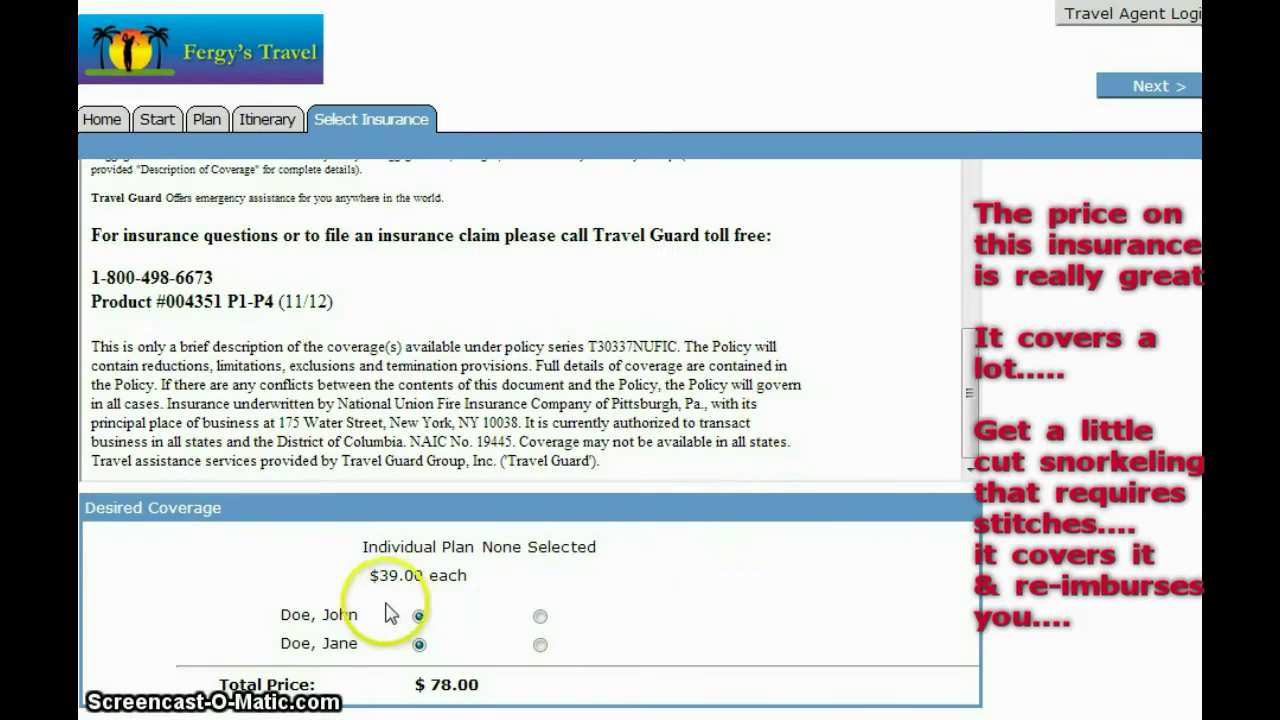
{"action": "scroll", "coordinate": [580, 641], "scroll_direction": "down", "scroll_amount": 1}
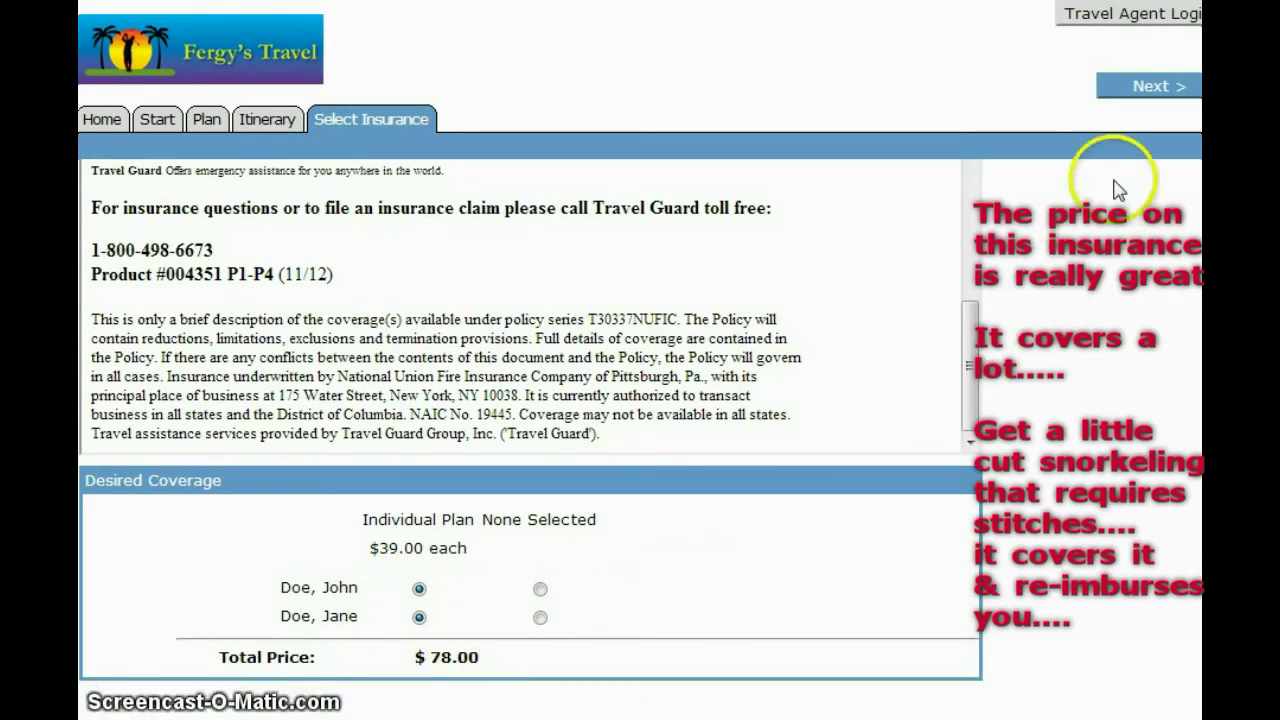
{"action": "left_click", "coordinate": [1150, 86]}
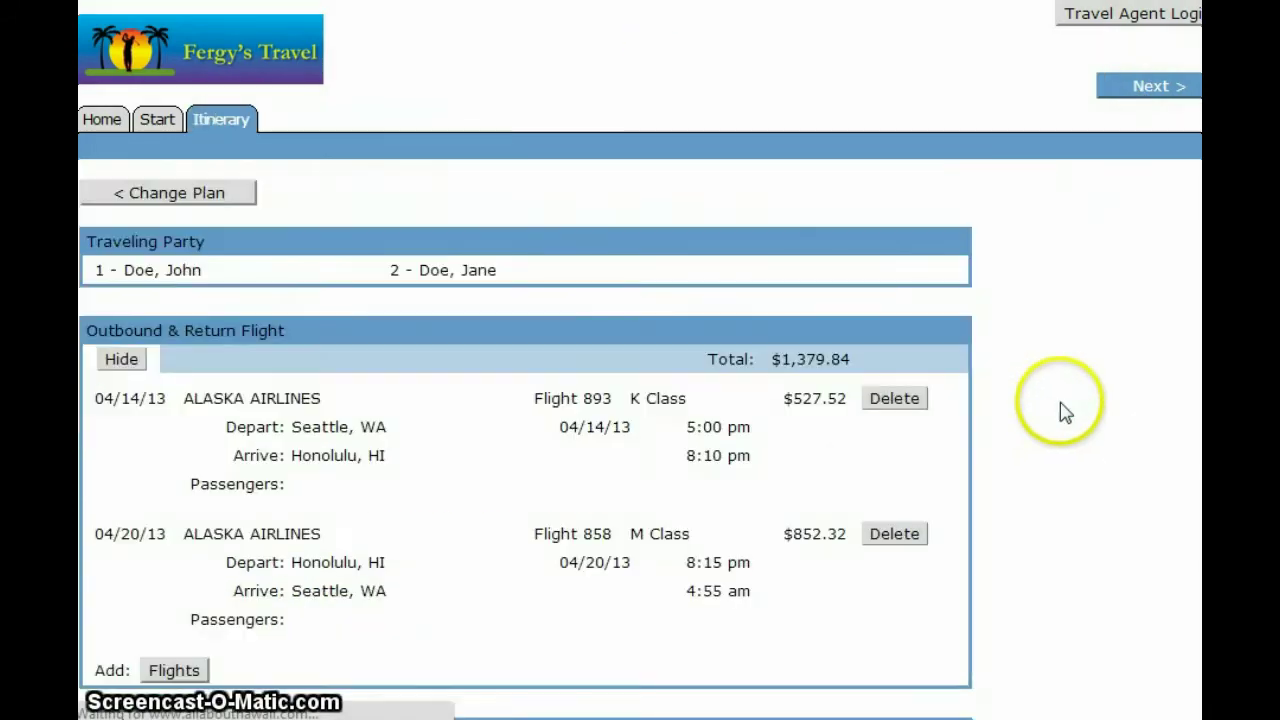
Recheck the itinerary's flights, Oahu items, insurance and grand total, and continue to the passenger information
{"action": "scroll", "coordinate": [1057, 489], "scroll_direction": "down", "scroll_amount": 4}
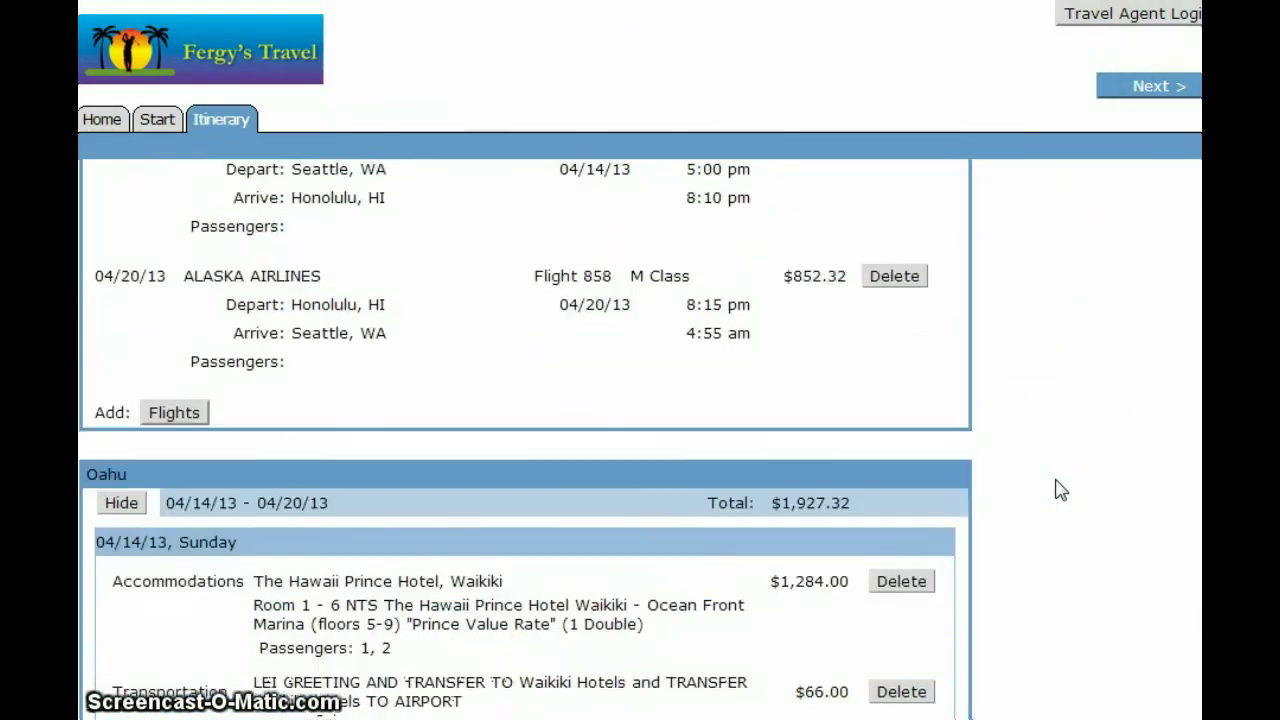
{"action": "scroll", "coordinate": [1057, 489], "scroll_direction": "down", "scroll_amount": 4}
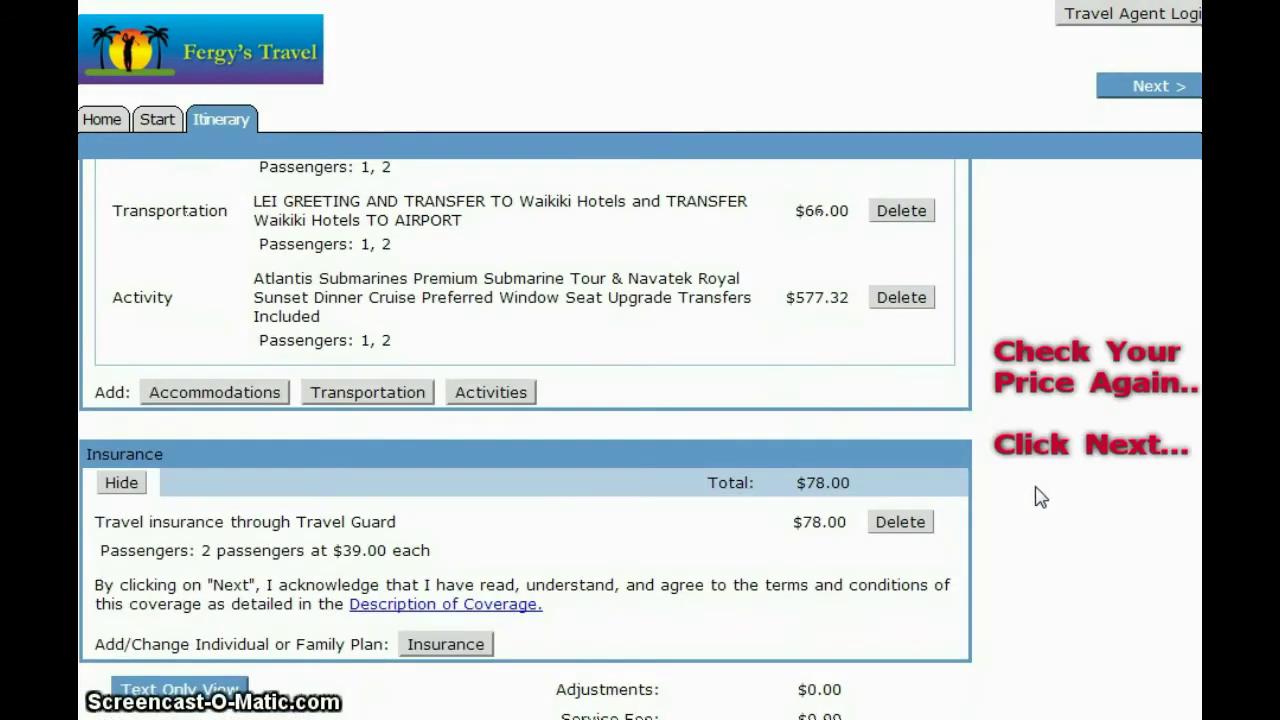
{"action": "scroll", "coordinate": [1037, 507], "scroll_direction": "down", "scroll_amount": 1}
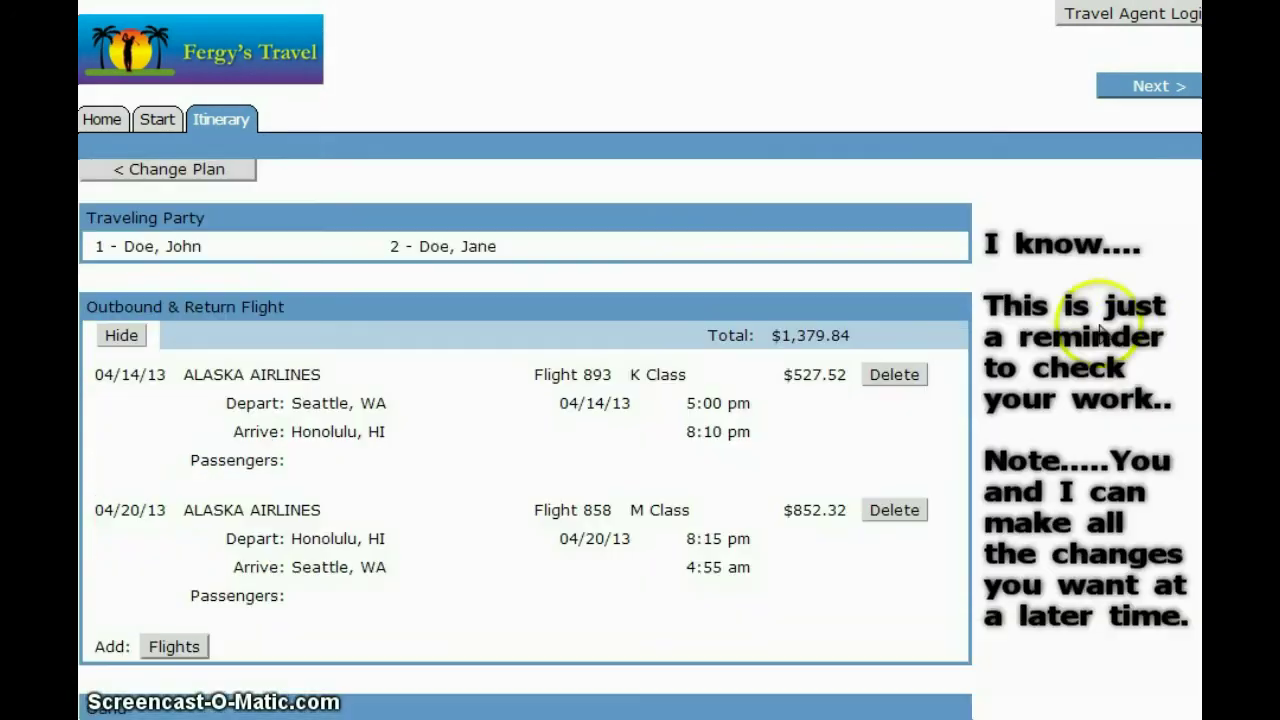
{"action": "scroll", "coordinate": [1090, 390], "scroll_direction": "down", "scroll_amount": 5}
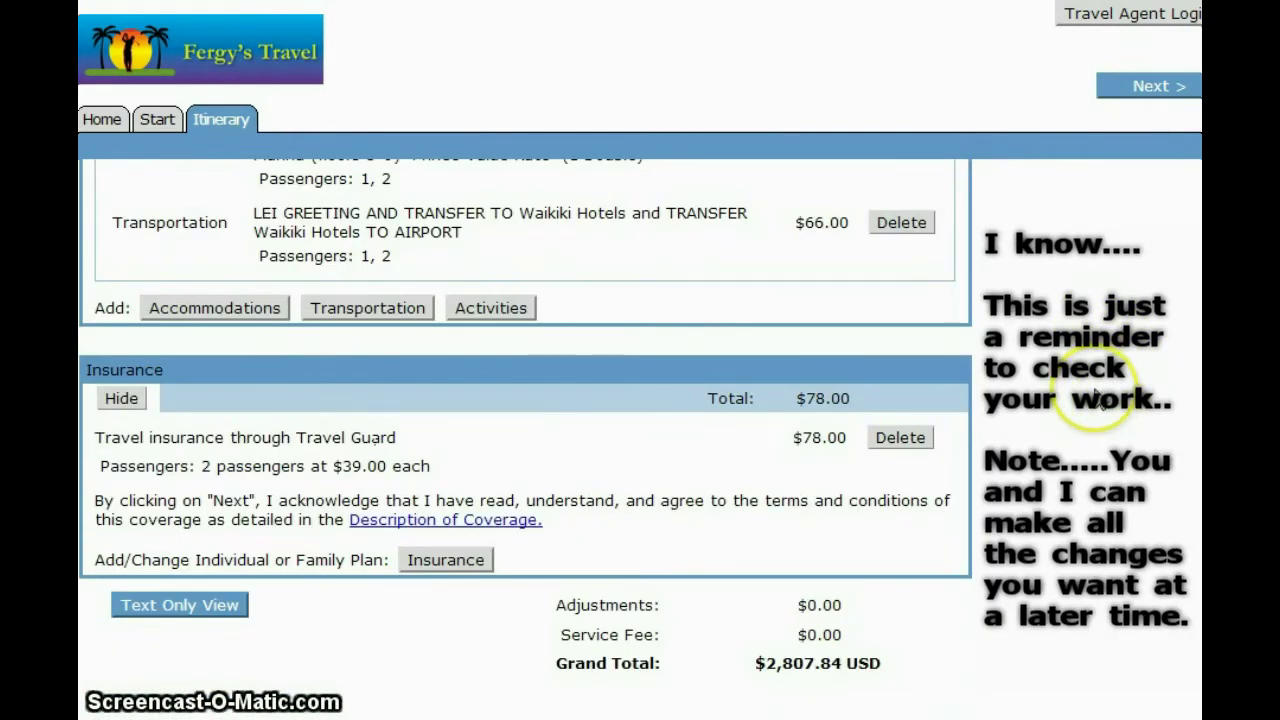
{"action": "scroll", "coordinate": [1063, 654], "scroll_direction": "up", "scroll_amount": 5}
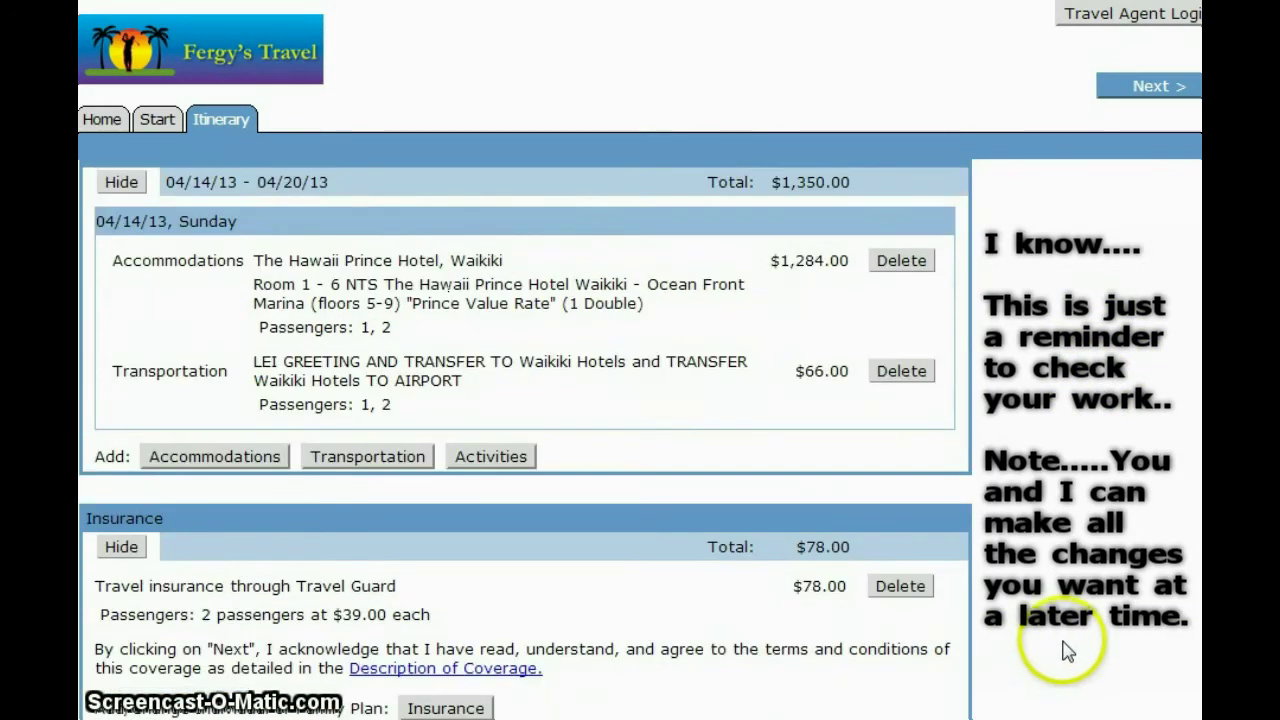
{"action": "scroll", "coordinate": [1068, 648], "scroll_direction": "up", "scroll_amount": 8}
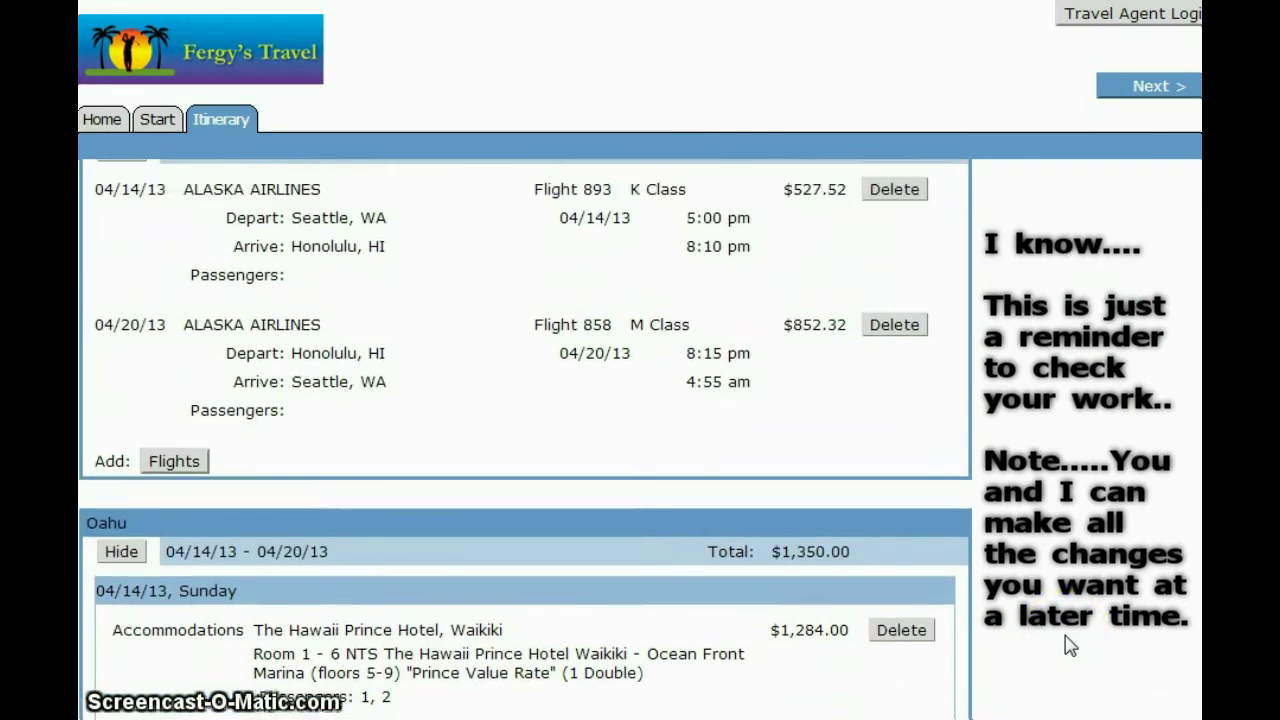
{"action": "scroll", "coordinate": [1068, 645], "scroll_direction": "up", "scroll_amount": 2}
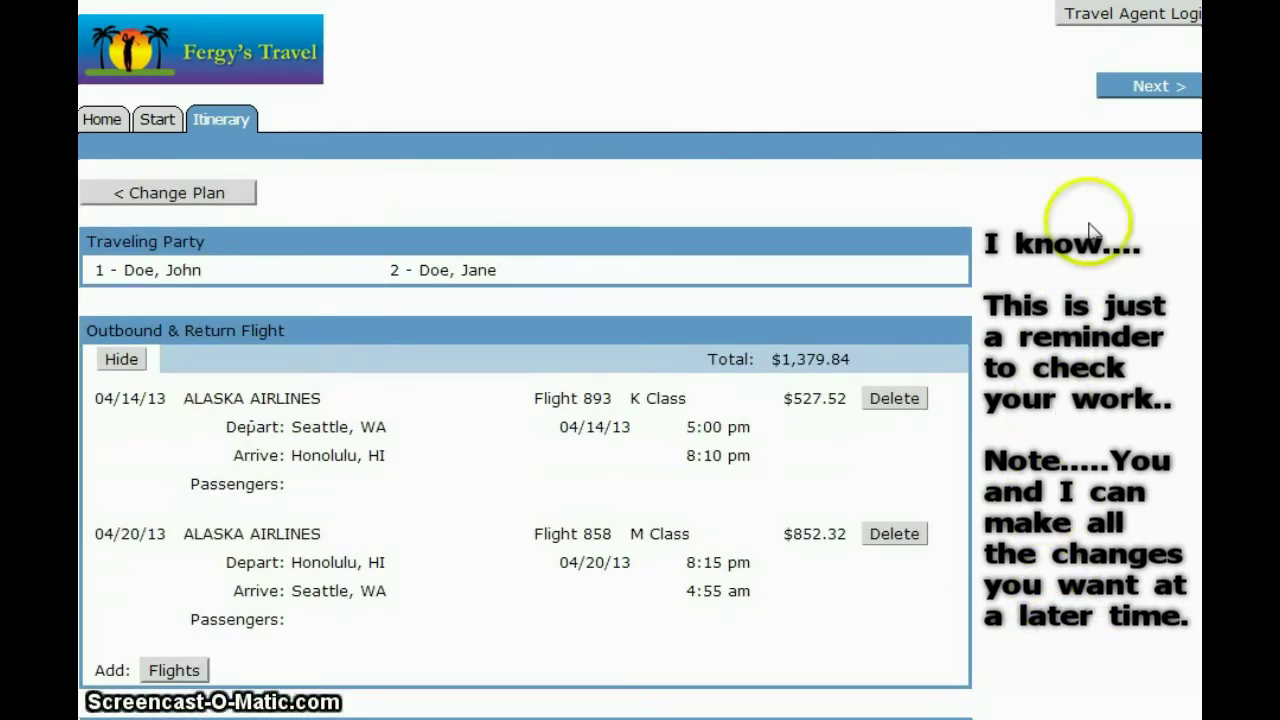
{"action": "left_click", "coordinate": [1131, 90]}
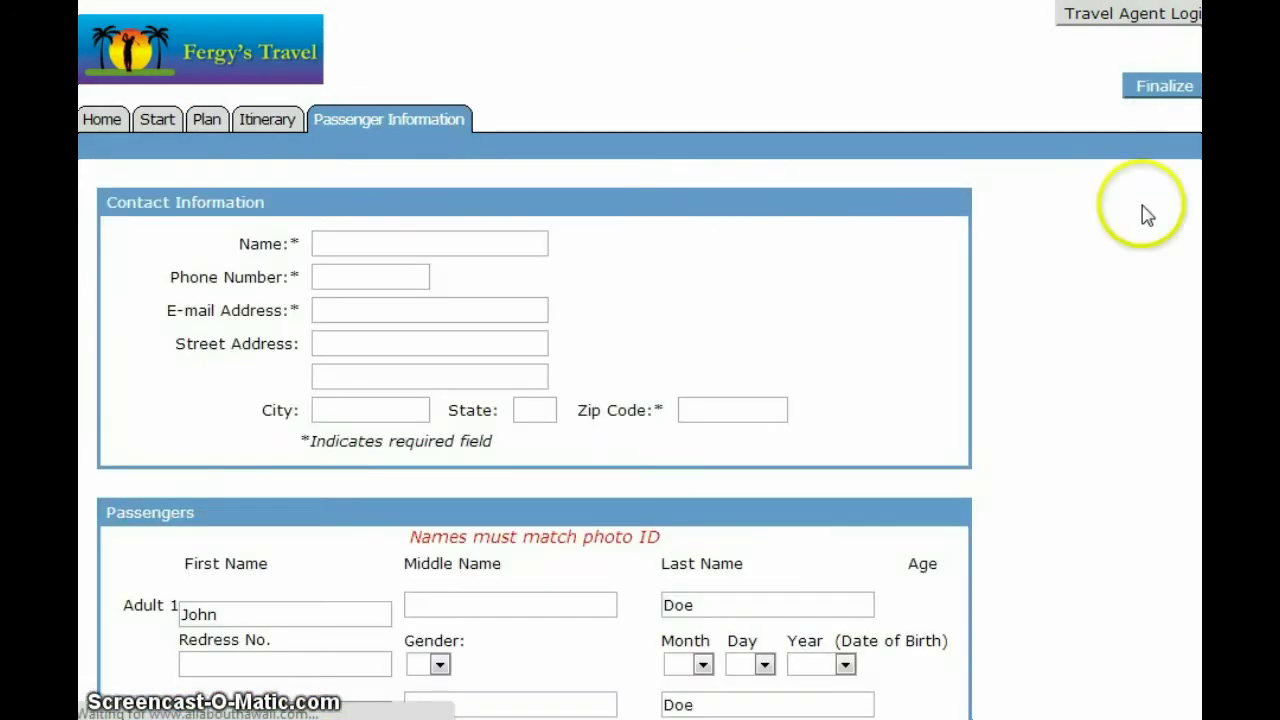
Fill in the contact information with the customer's name, e-mail address, street address, city, state and zip code
{"action": "left_click", "coordinate": [354, 245]}
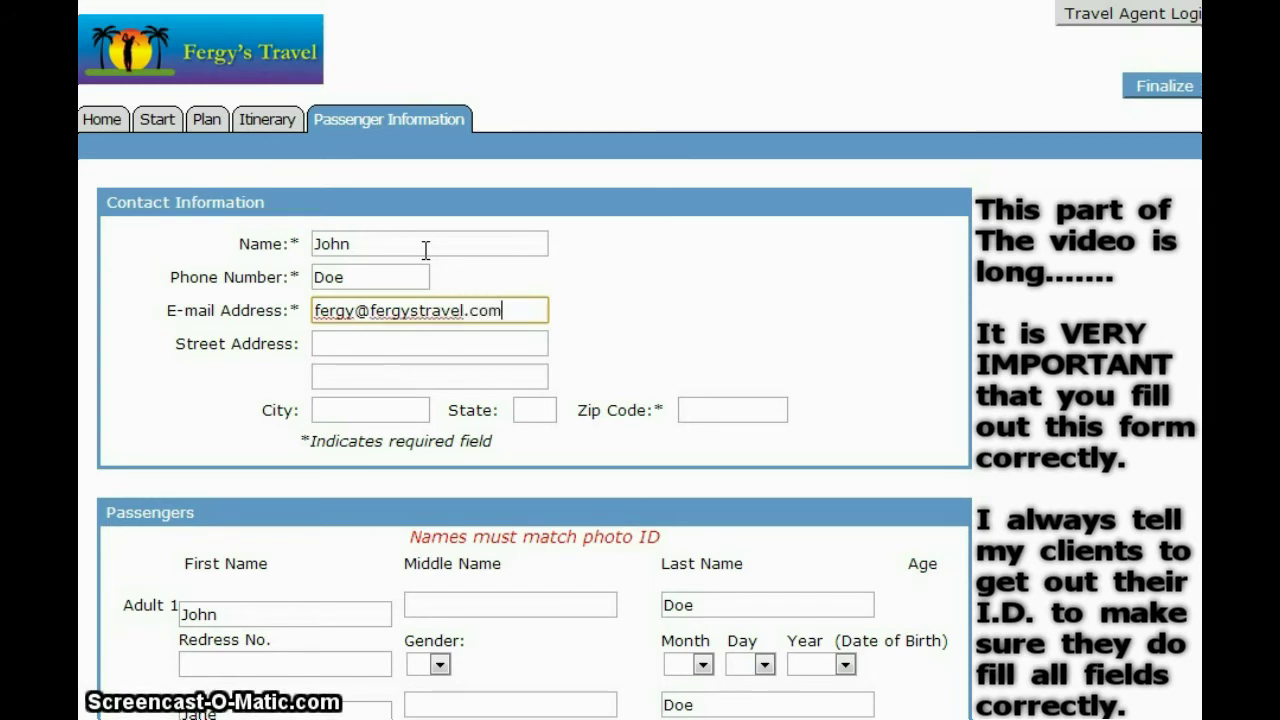
{"action": "key", "text": "Tab"}
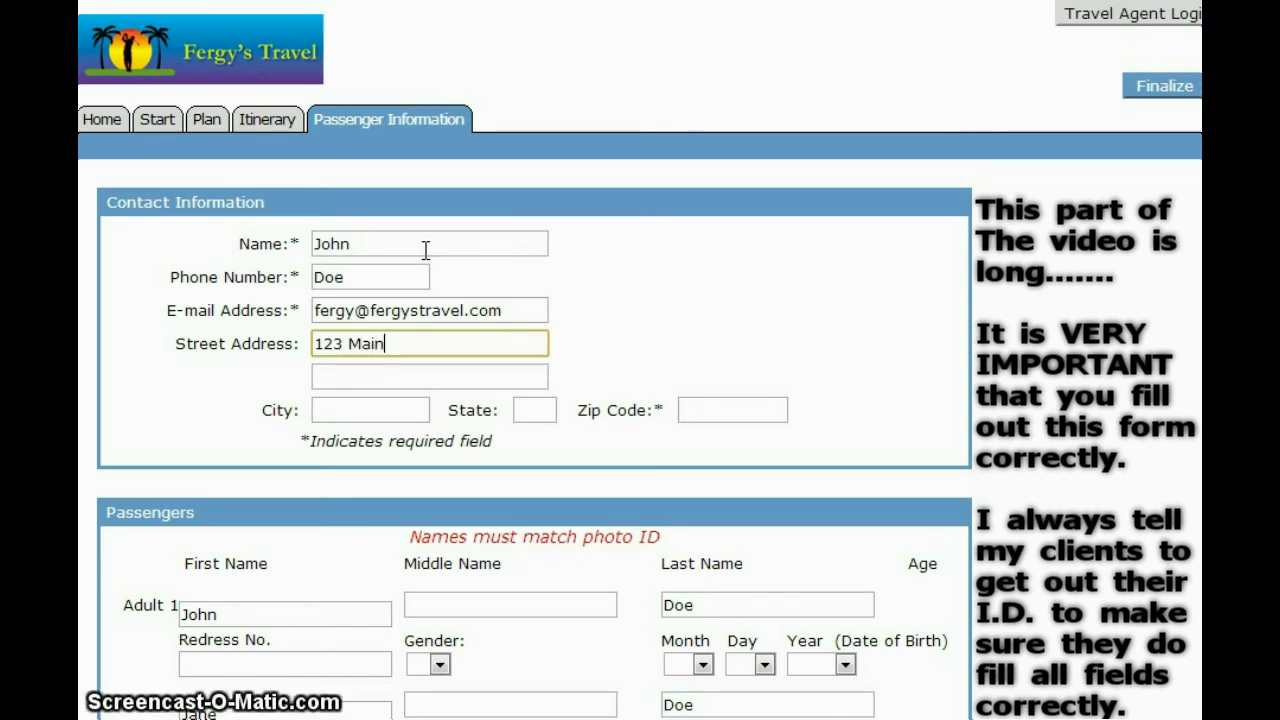
{"action": "key", "text": "Tab"}
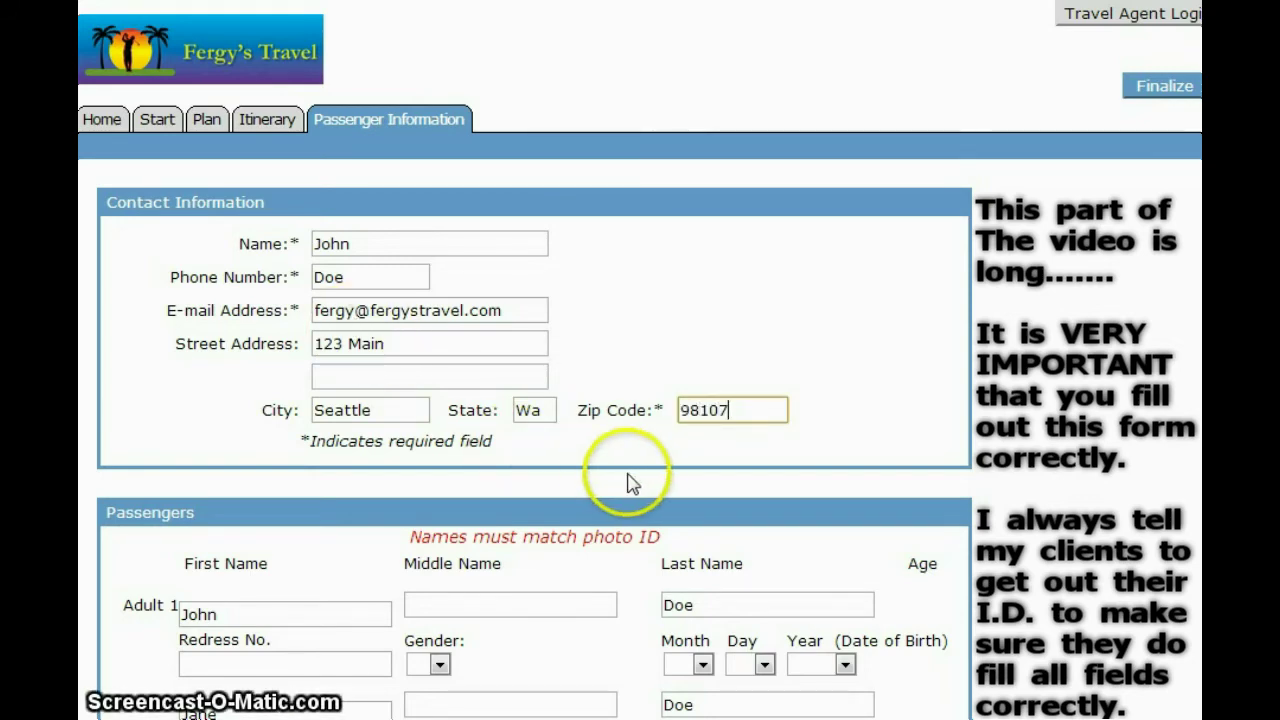
Complete Adult 1's passenger details with the middle name, gender M and date of birth
{"action": "scroll", "coordinate": [643, 484], "scroll_direction": "down", "scroll_amount": 3}
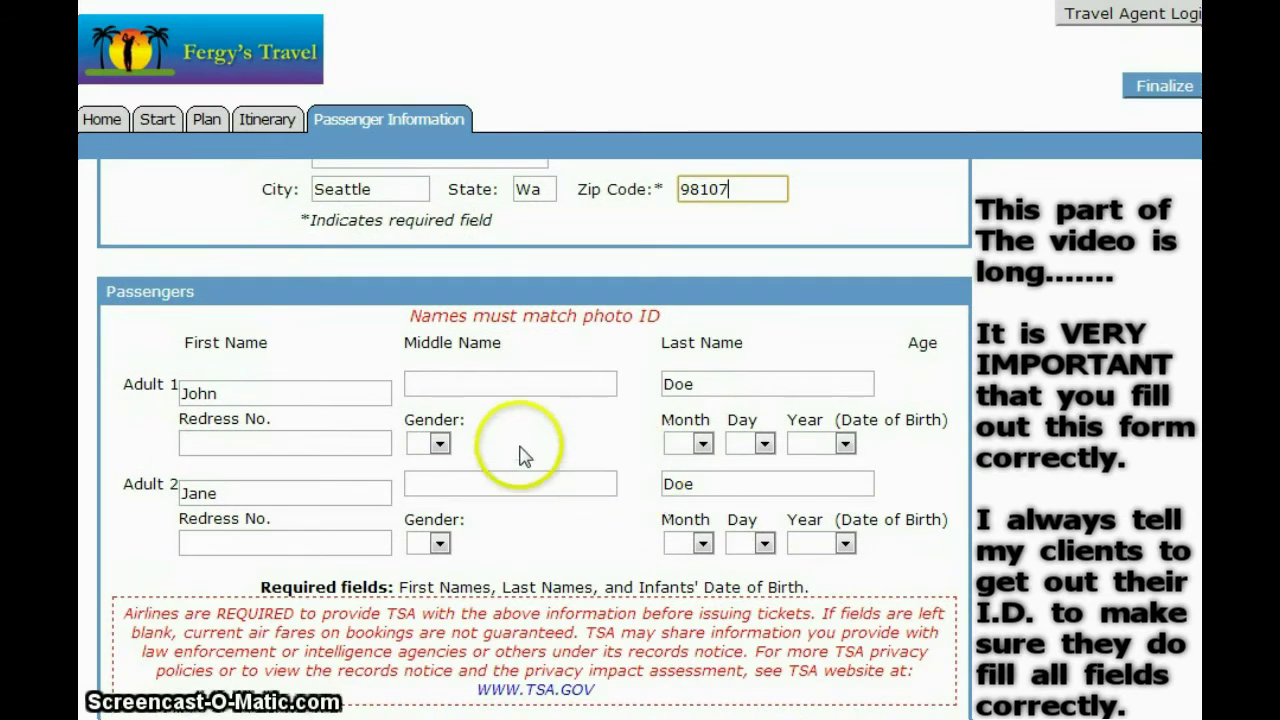
{"action": "left_click", "coordinate": [419, 388]}
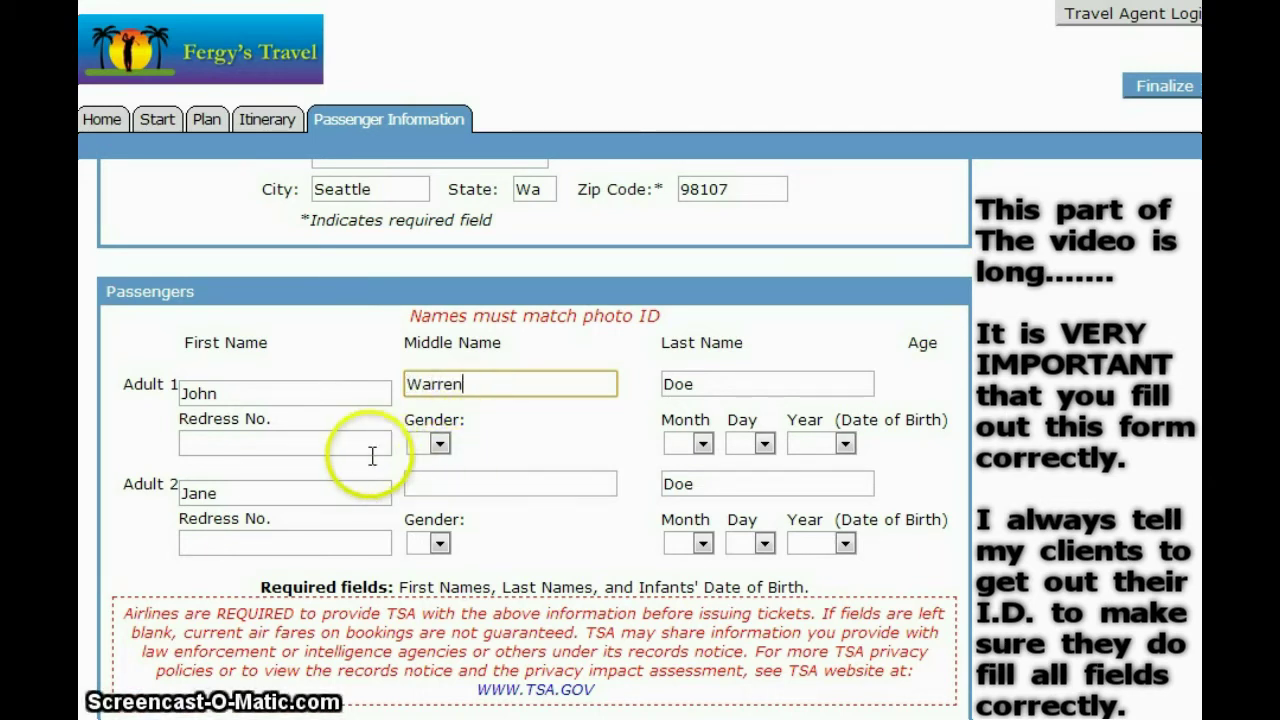
{"action": "left_click", "coordinate": [440, 443]}
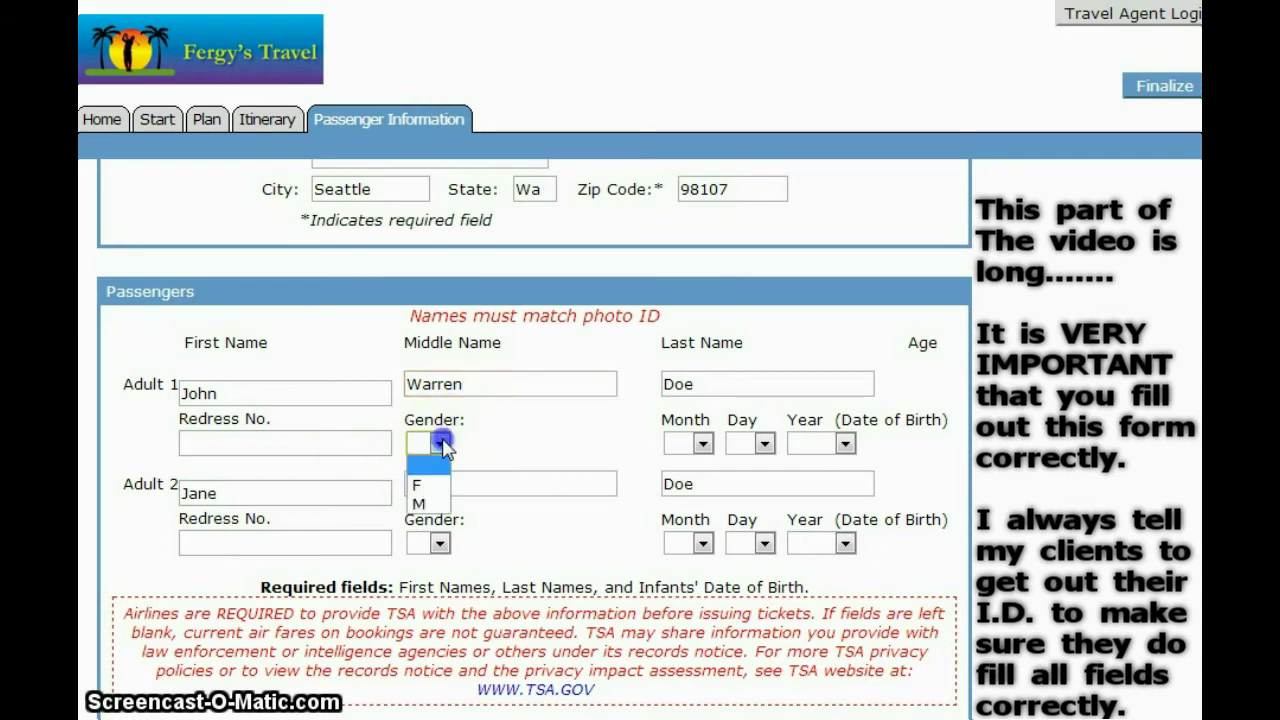
{"action": "left_click", "coordinate": [420, 505]}
{"action": "left_click", "coordinate": [703, 443]}
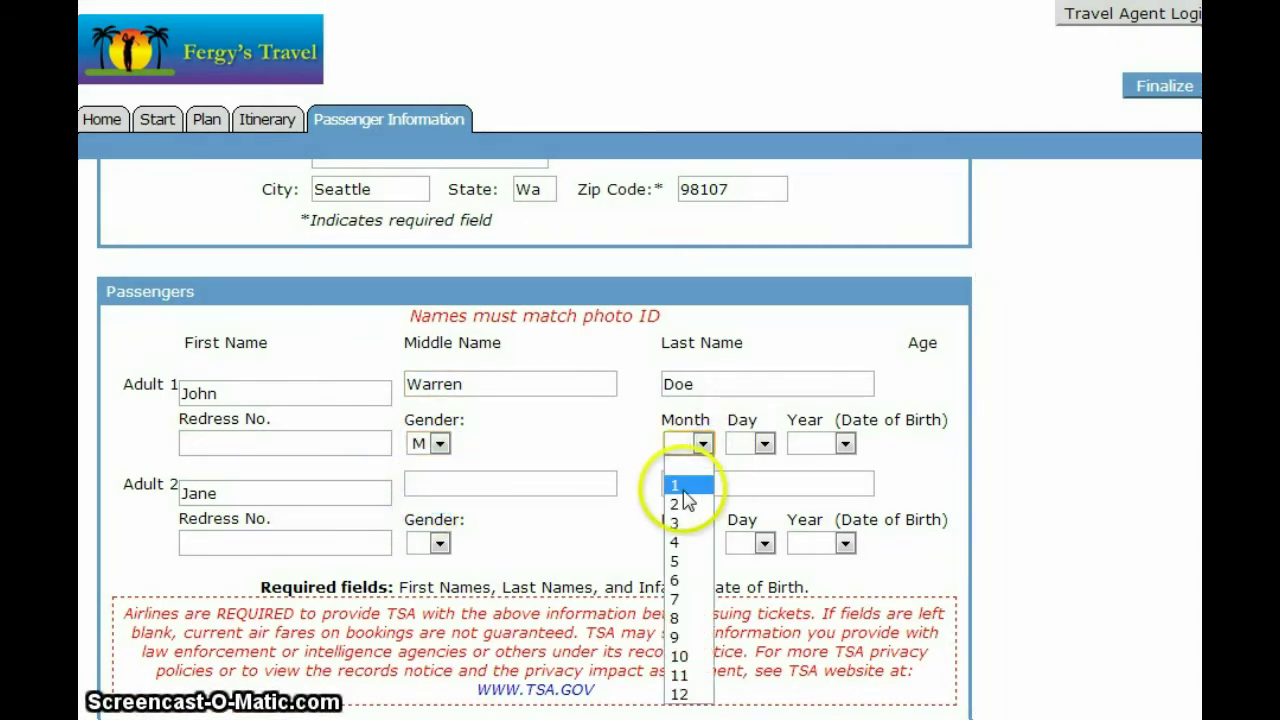
{"action": "left_click", "coordinate": [684, 488]}
{"action": "left_click", "coordinate": [764, 443]}
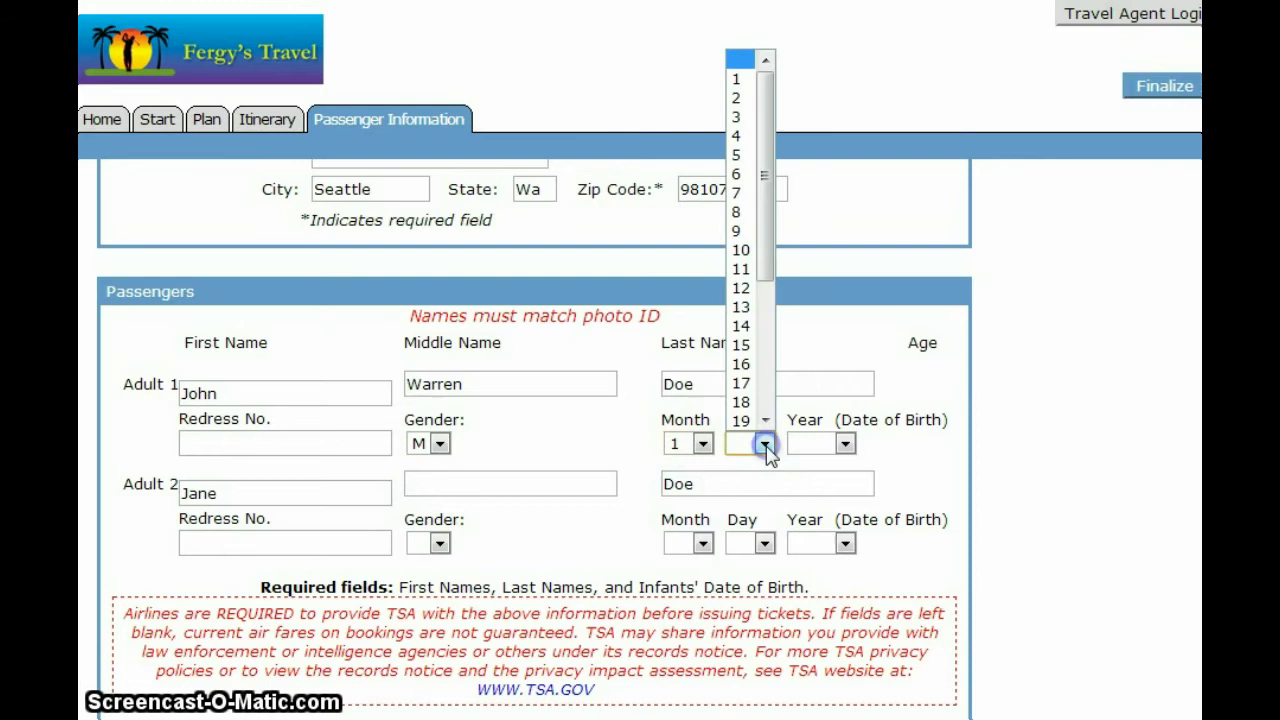
{"action": "left_click", "coordinate": [737, 79]}
{"action": "left_click", "coordinate": [845, 443]}
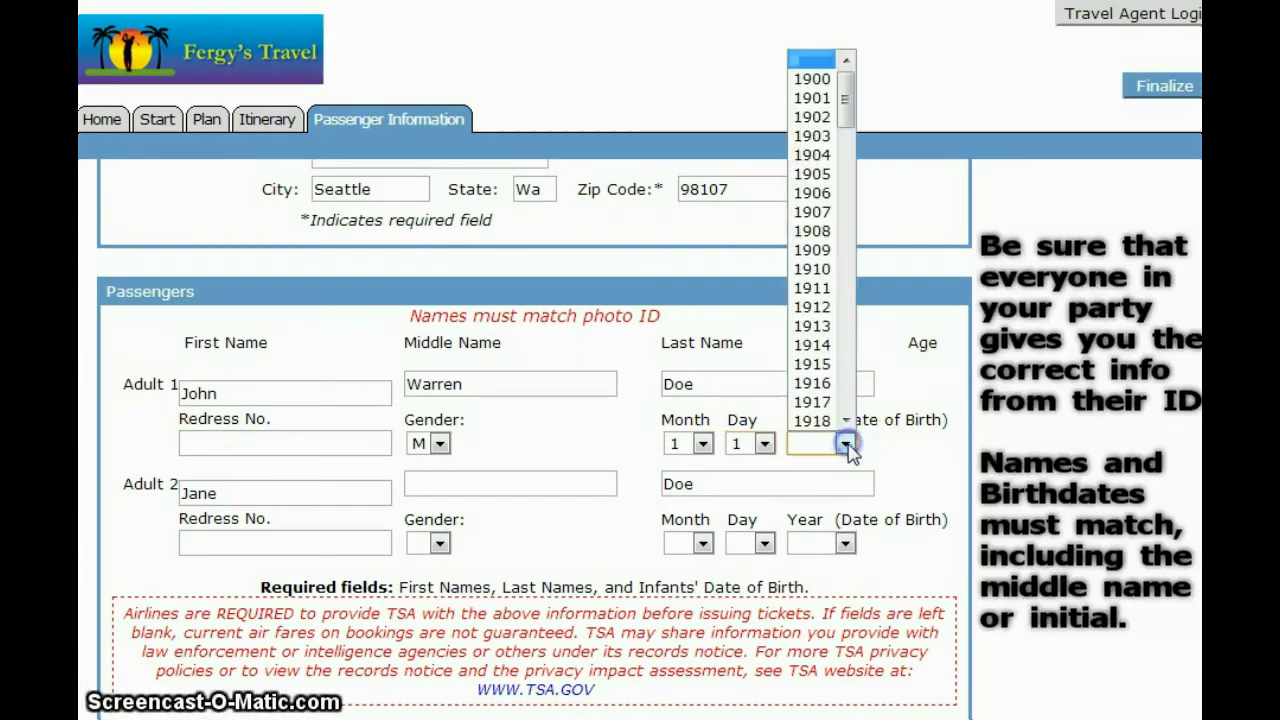
{"action": "left_click_drag", "start_coordinate": [846, 94], "coordinate": [845, 258]}
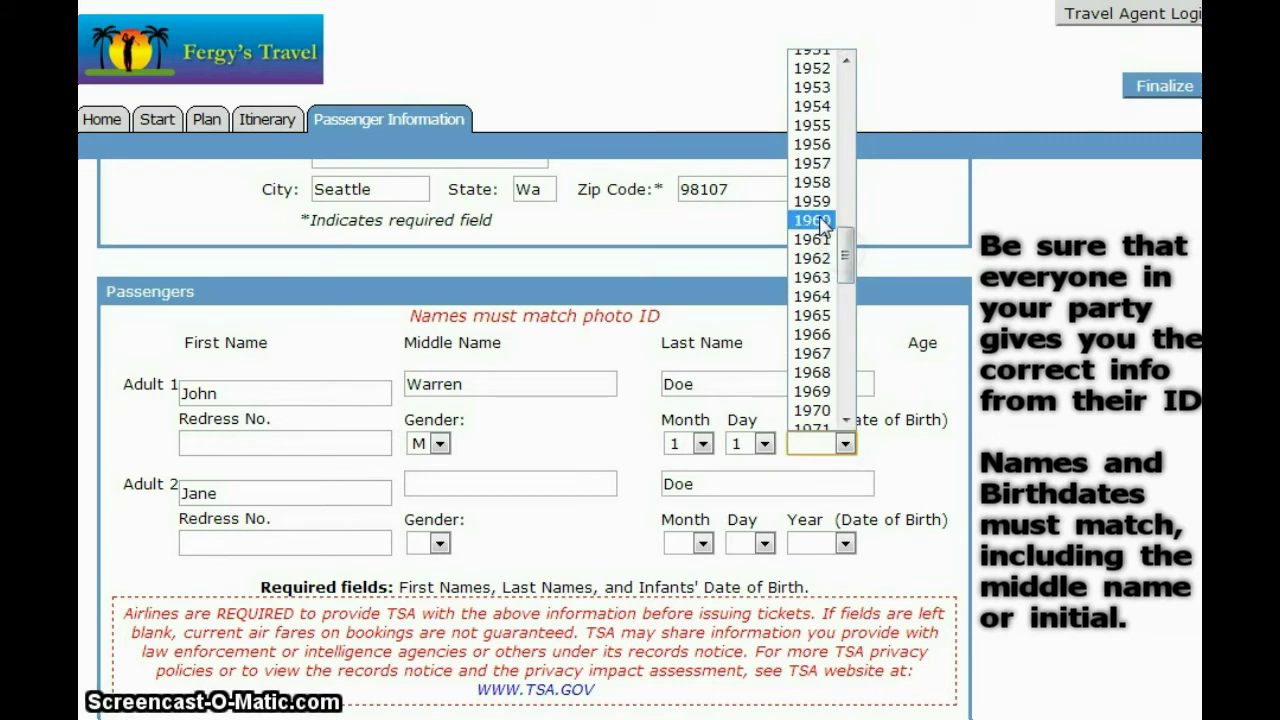
{"action": "left_click", "coordinate": [812, 220]}
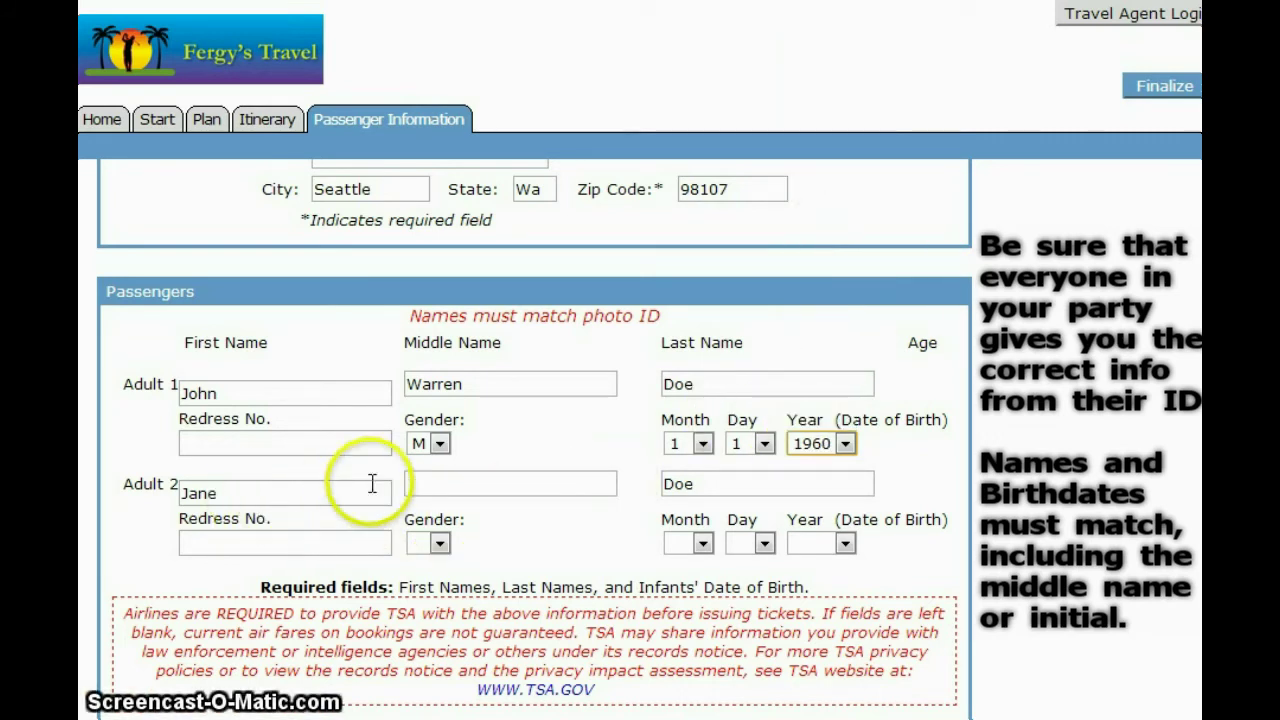
Enter only an initial without a period as Adult 2's middle name and set the gender to F
{"action": "left_click", "coordinate": [418, 483]}
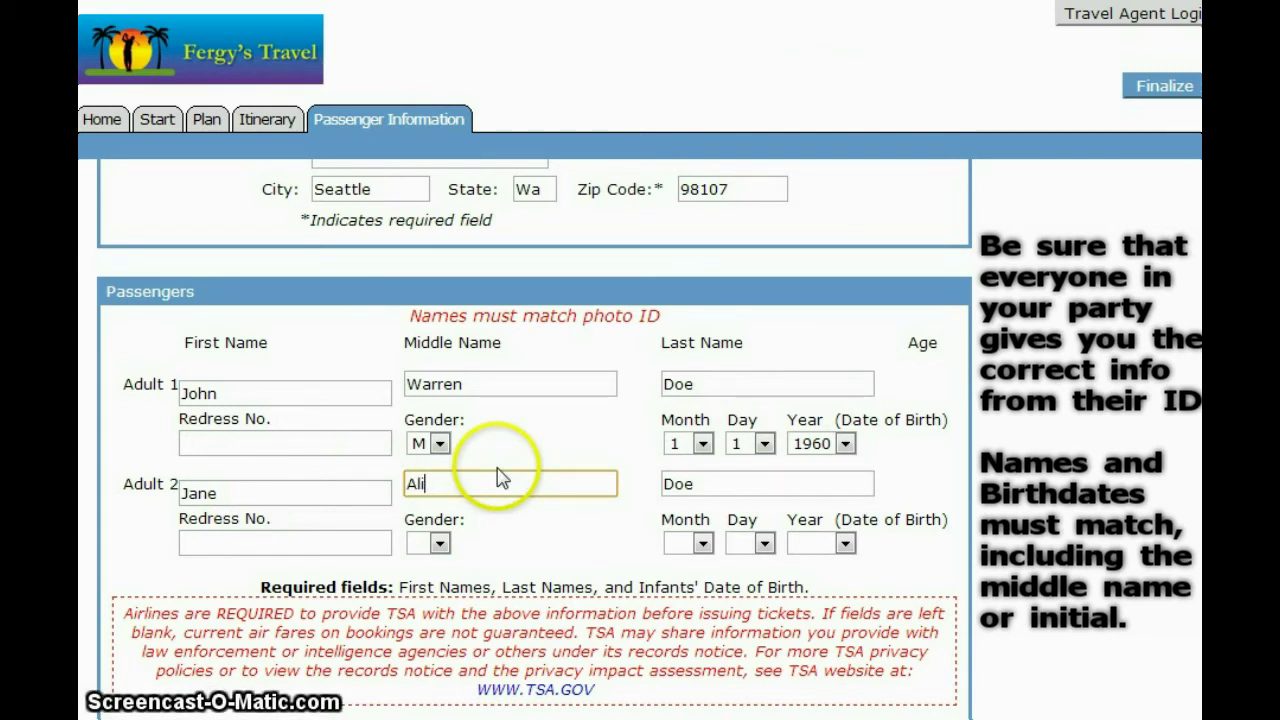
{"action": "type", "text": "Al"}
{"action": "key", "text": "BackSpace"}
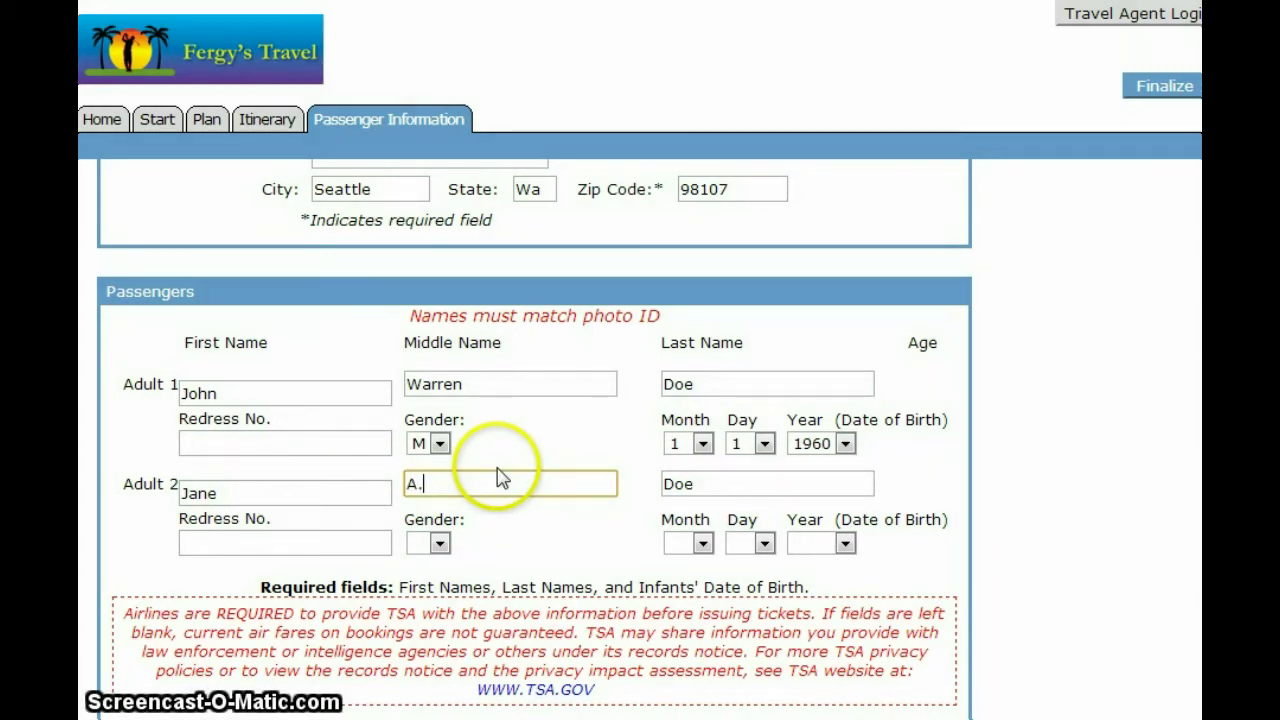
{"action": "type", "text": "."}
{"action": "left_click", "coordinate": [439, 545]}
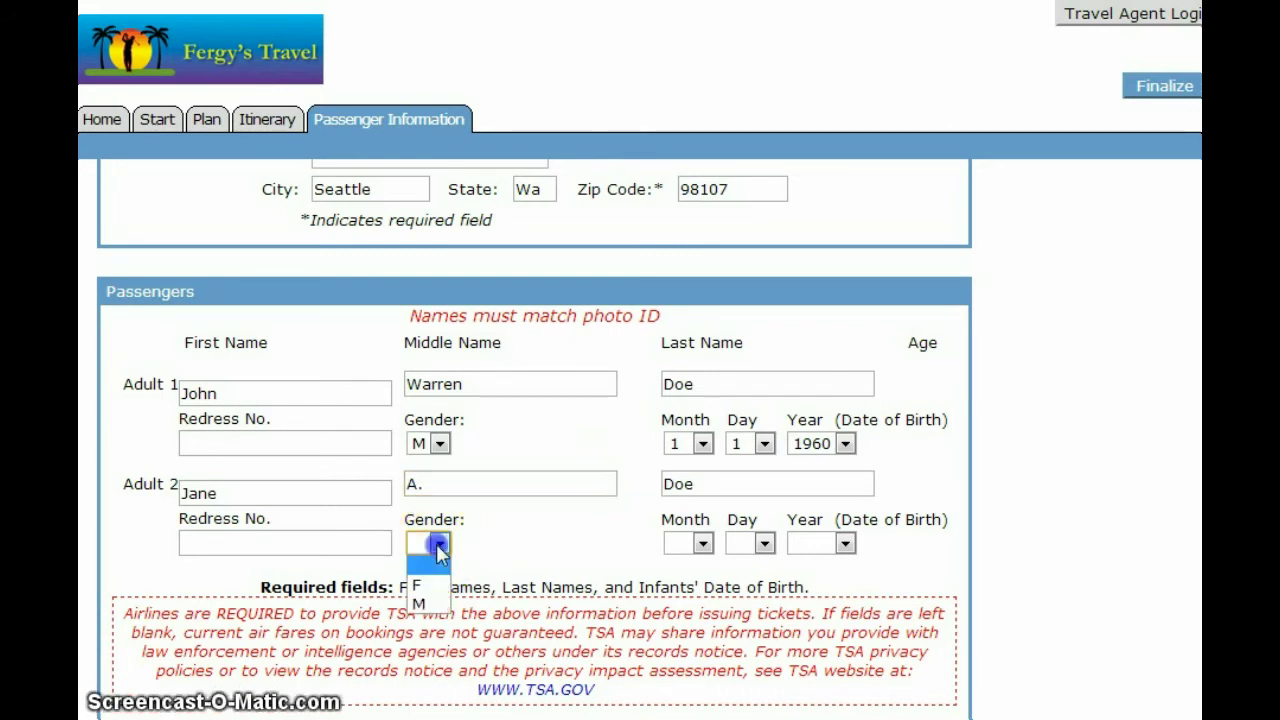
{"action": "left_click", "coordinate": [426, 585]}
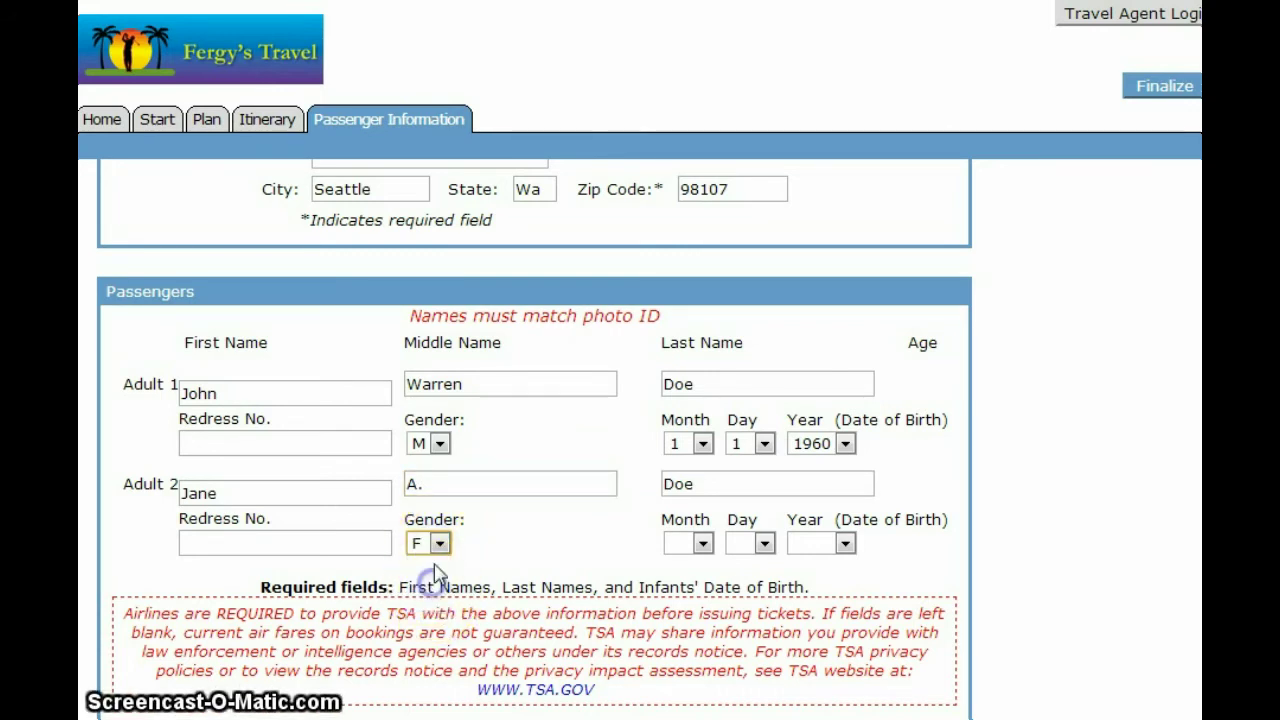
{"action": "left_click", "coordinate": [436, 486]}
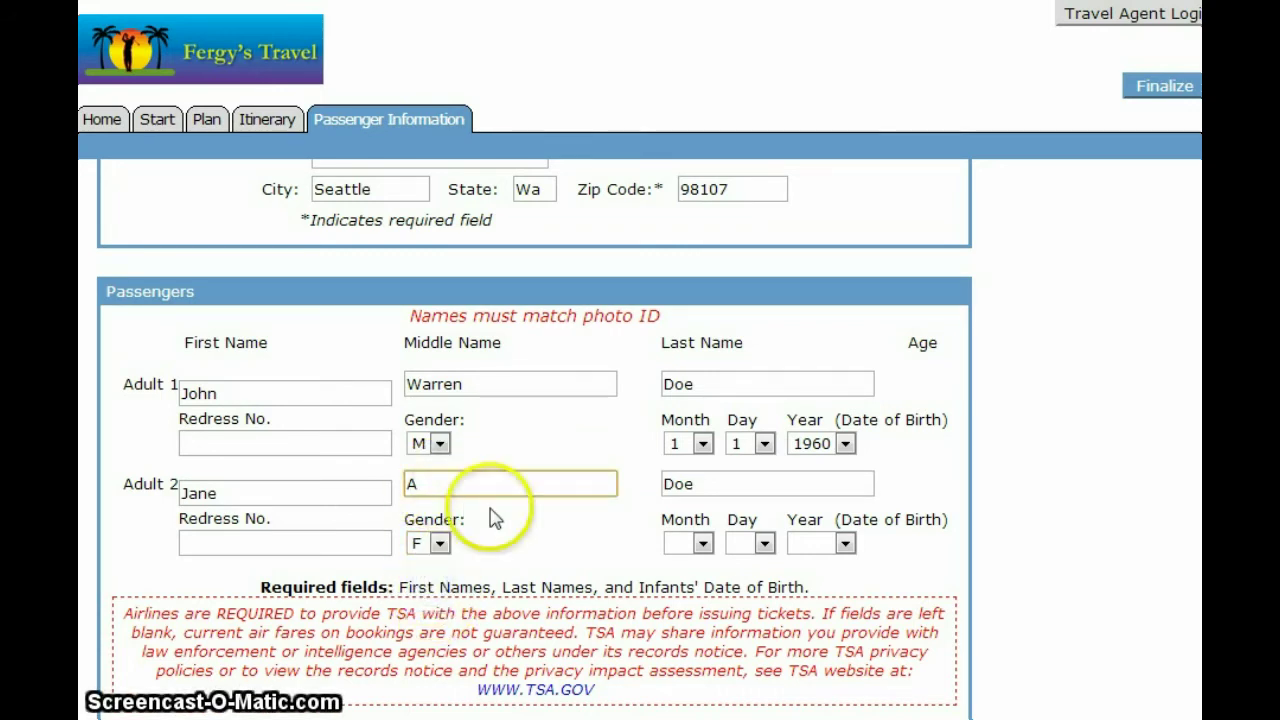
Set the month, day and year of Adult 2's date of birth
{"action": "left_click", "coordinate": [703, 544]}
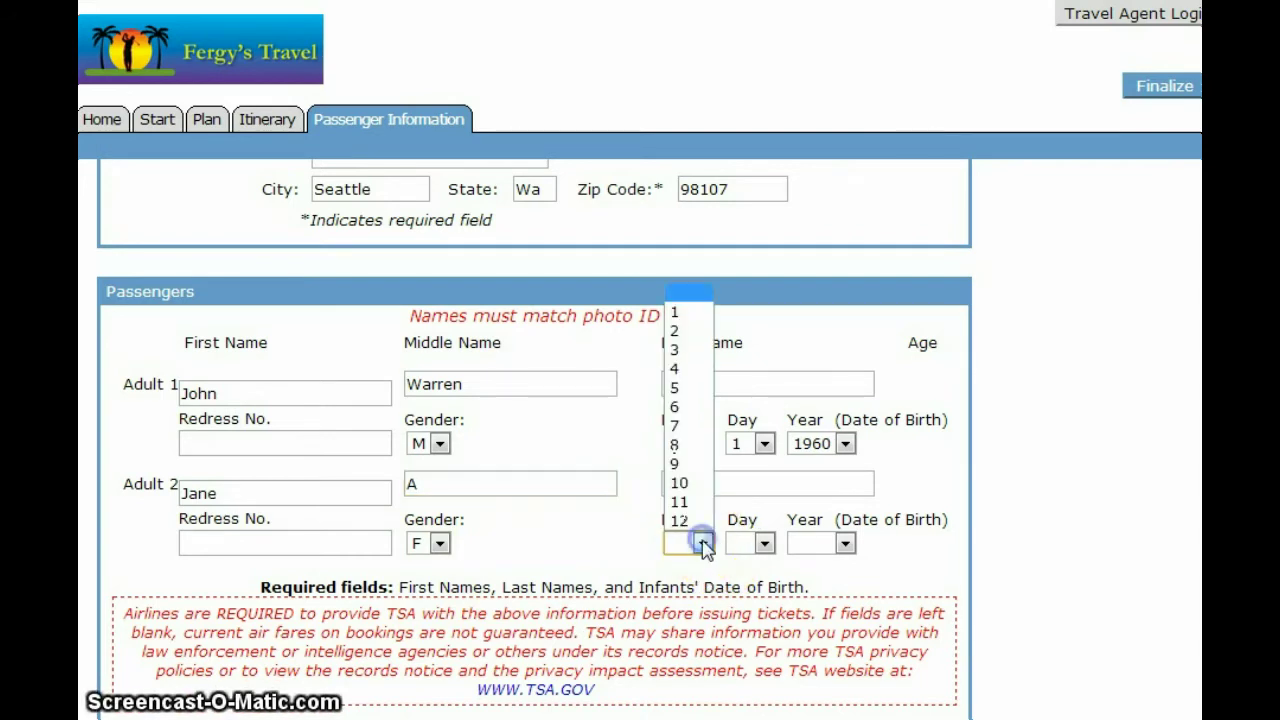
{"action": "left_click", "coordinate": [697, 313]}
{"action": "left_click", "coordinate": [764, 543]}
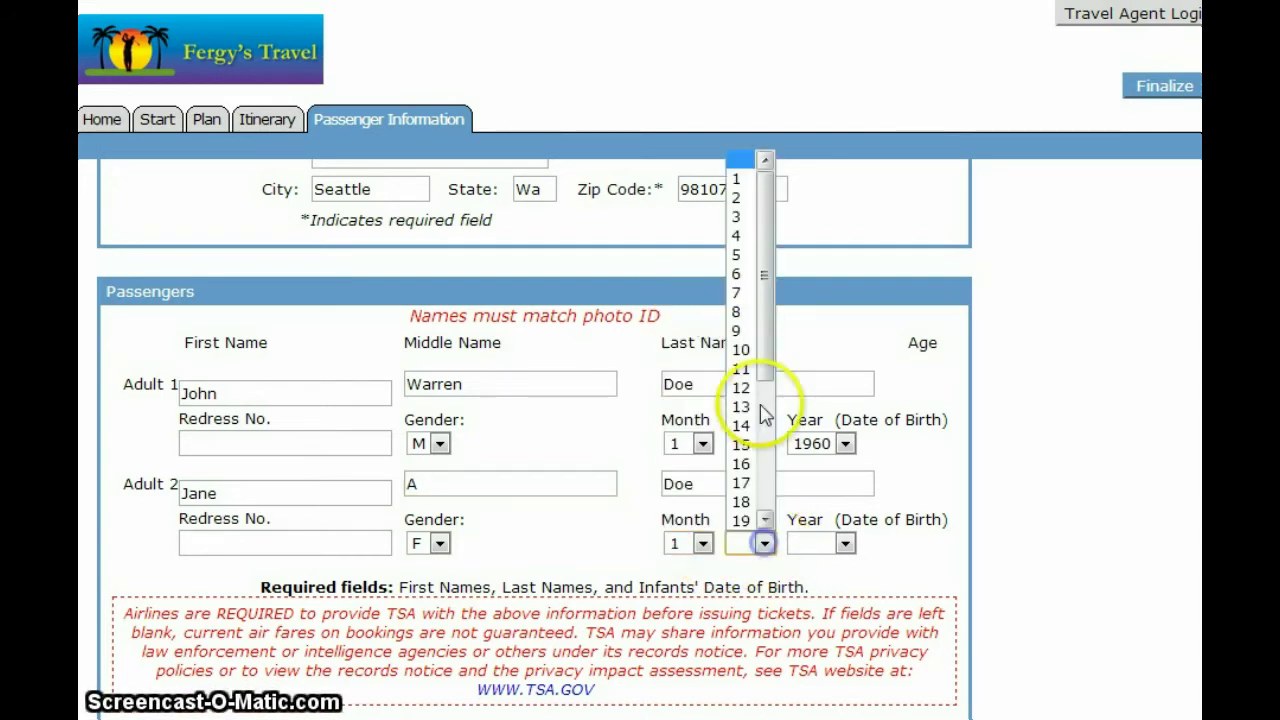
{"action": "left_click", "coordinate": [740, 197]}
{"action": "left_click", "coordinate": [845, 543]}
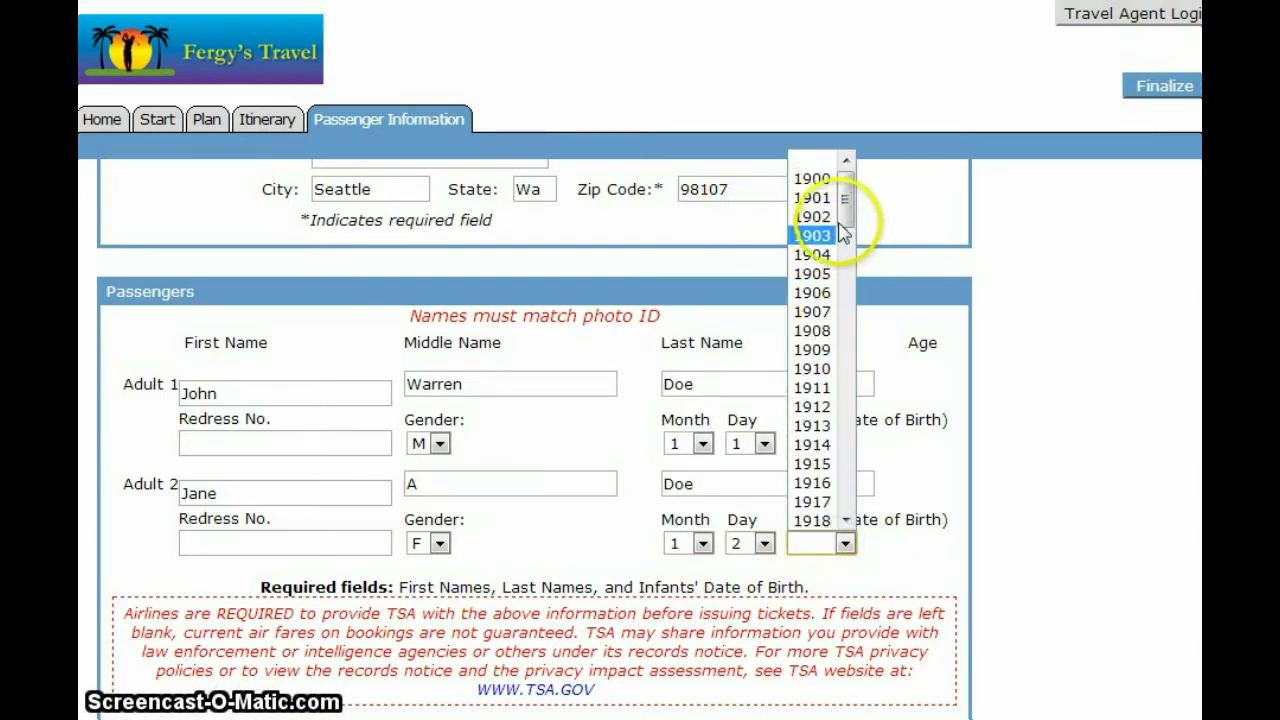
{"action": "left_click_drag", "start_coordinate": [848, 207], "coordinate": [839, 410]}
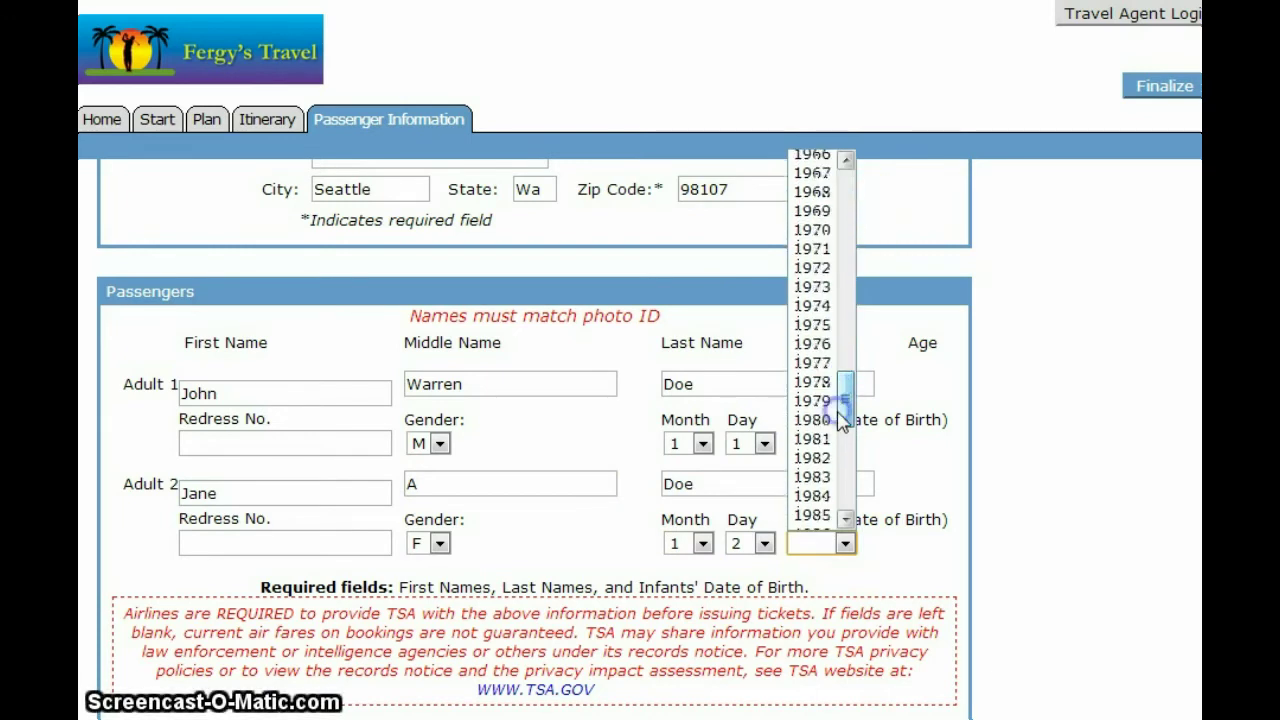
{"action": "left_click", "coordinate": [818, 156]}
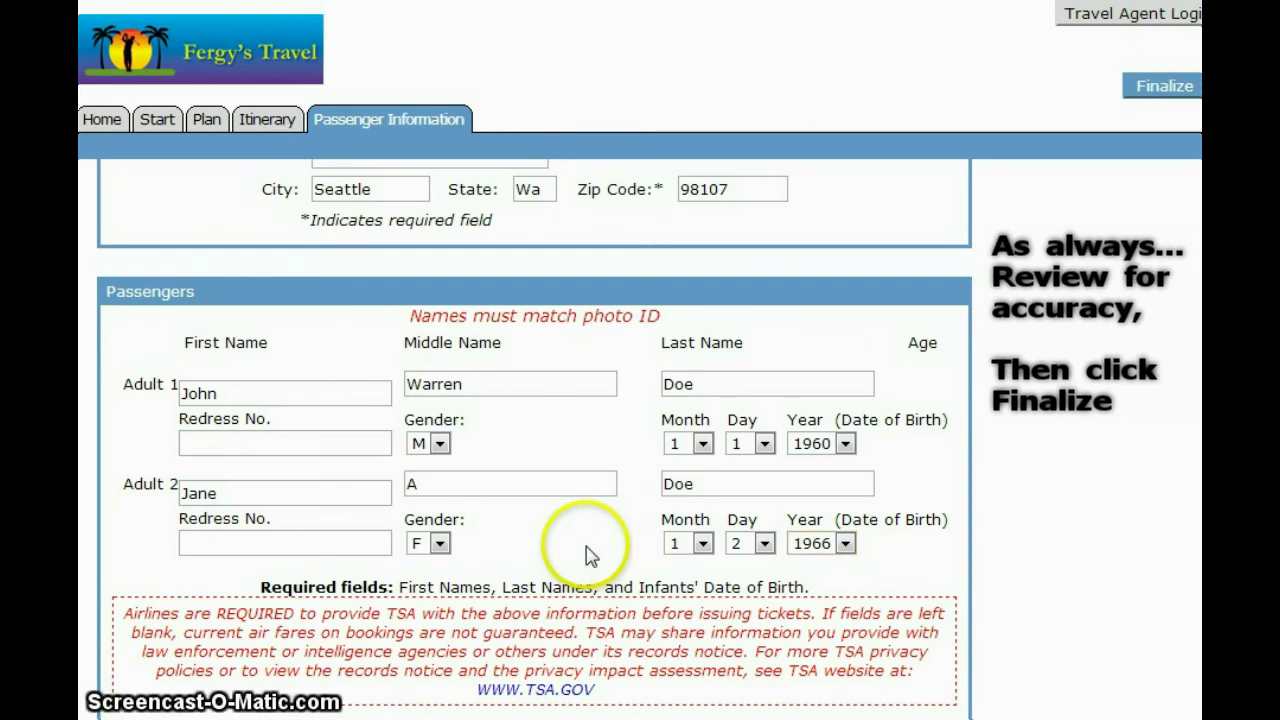
Check the contact and passenger details for accuracy and finalize the booking
{"action": "scroll", "coordinate": [585, 540], "scroll_direction": "down", "scroll_amount": 1}
{"action": "scroll", "coordinate": [686, 551], "scroll_direction": "up", "scroll_amount": 5}
{"action": "scroll", "coordinate": [677, 594], "scroll_direction": "down", "scroll_amount": 4}
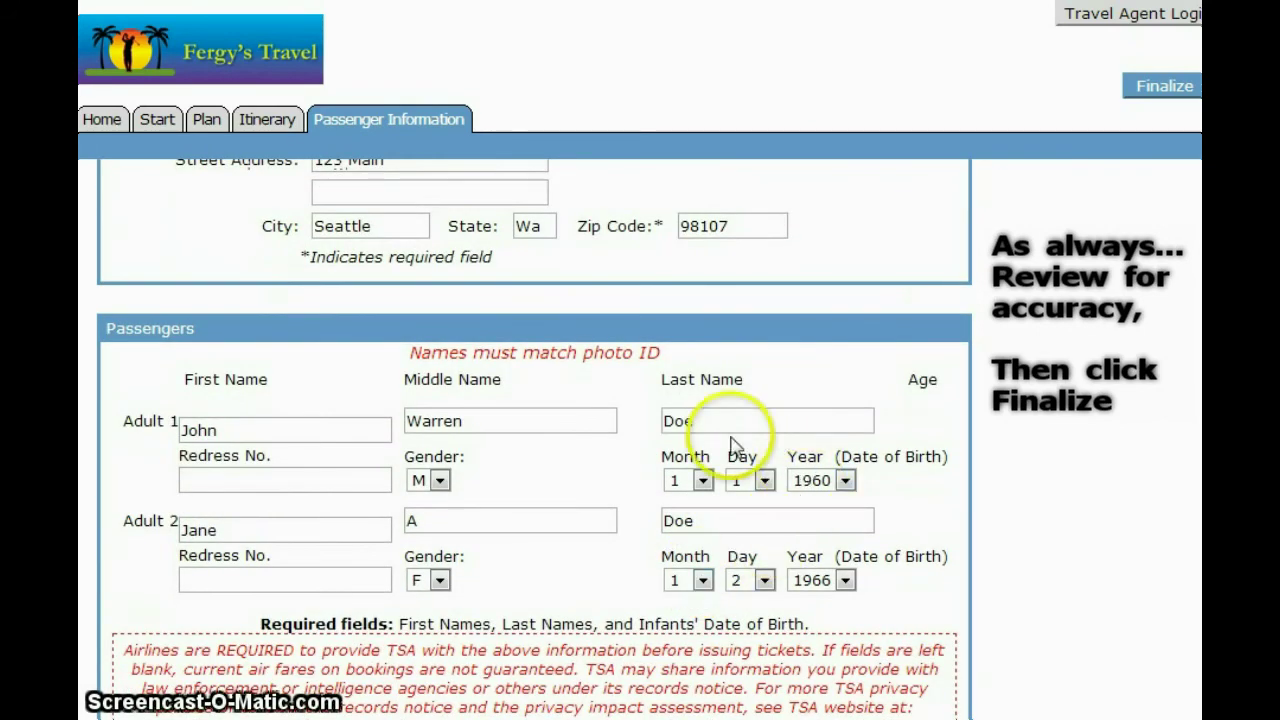
{"action": "left_click", "coordinate": [1162, 92]}
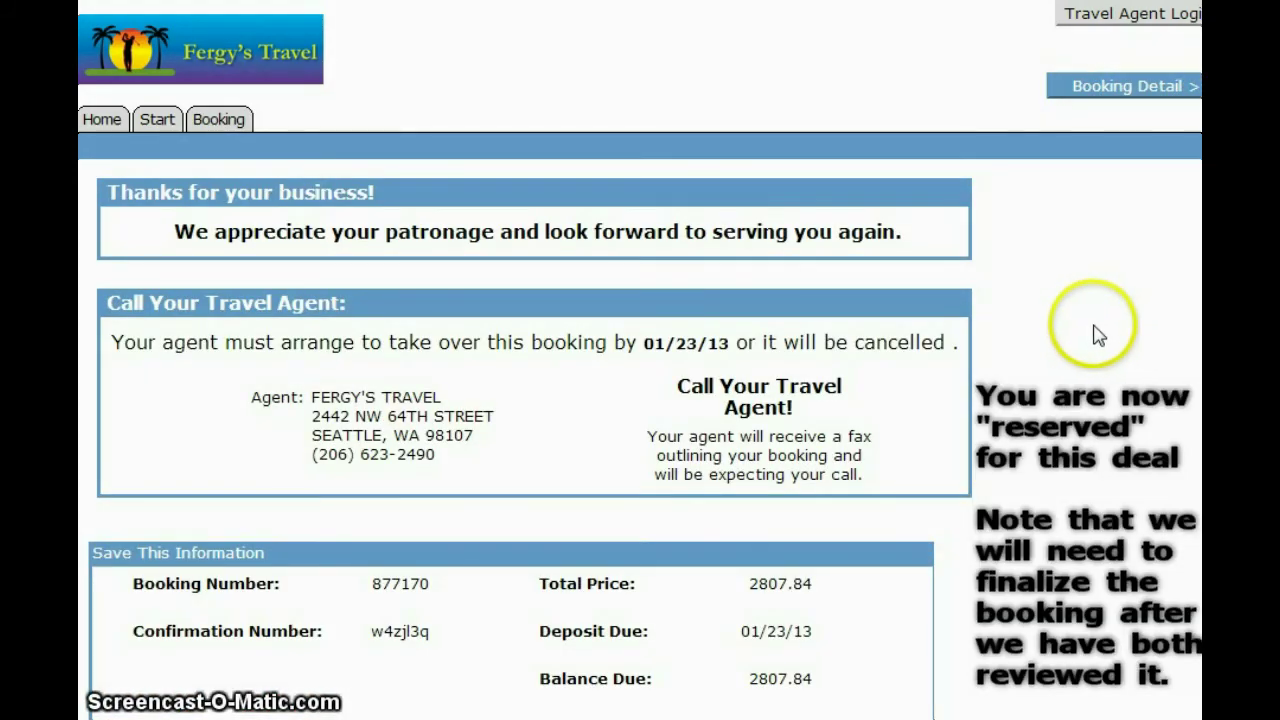
Review the booking confirmation, open the itinerary's print preview and look through both pages
{"action": "scroll", "coordinate": [1099, 336], "scroll_direction": "down", "scroll_amount": 1}
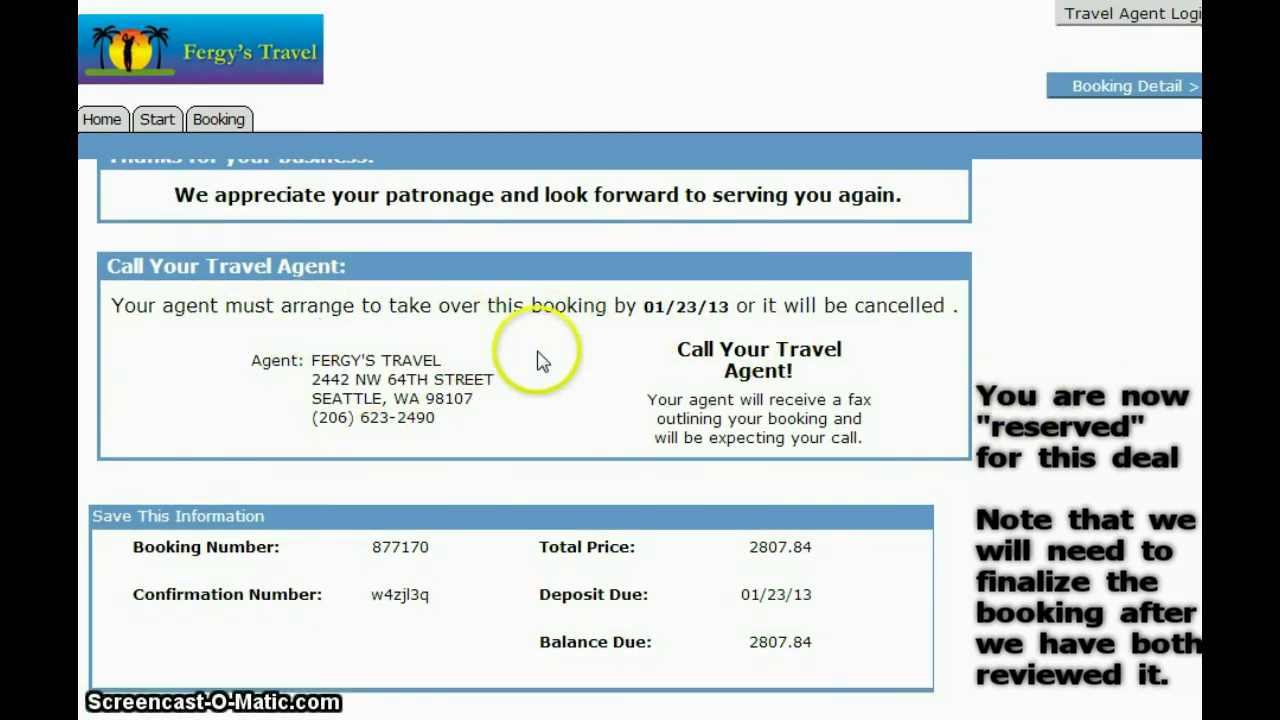
{"action": "scroll", "coordinate": [580, 371], "scroll_direction": "down", "scroll_amount": 2}
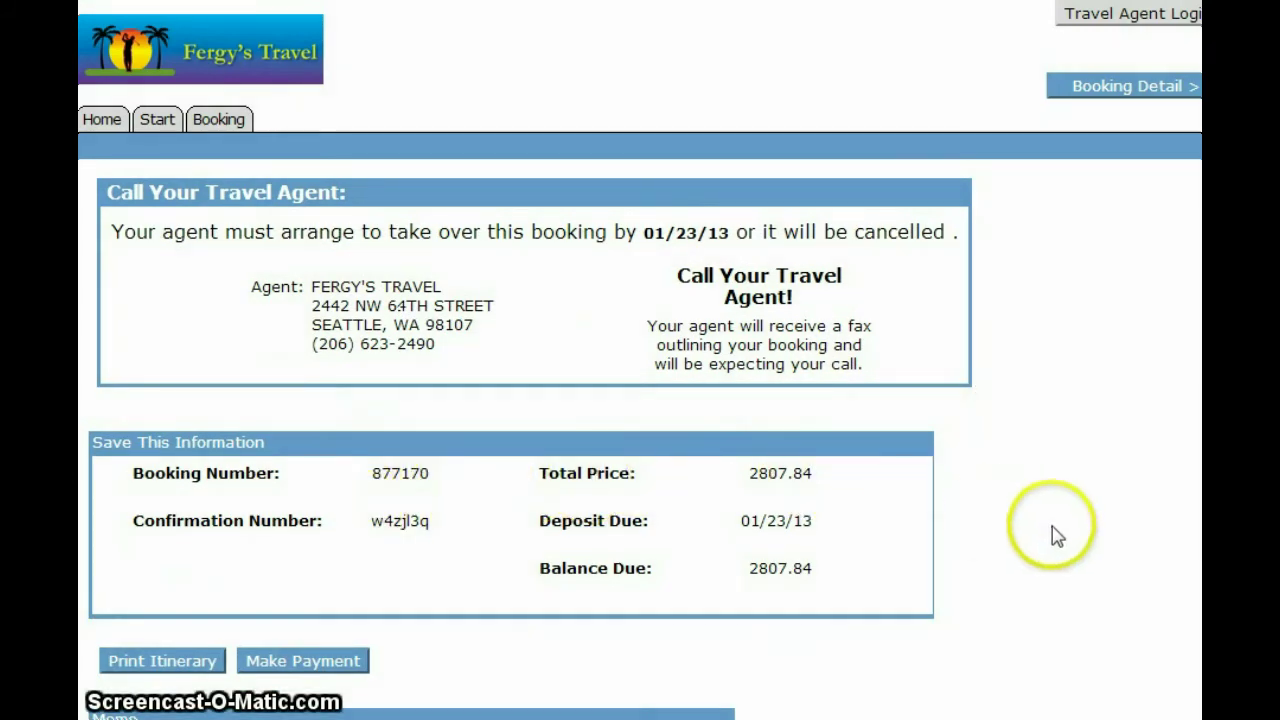
{"action": "scroll", "coordinate": [1052, 534], "scroll_direction": "down", "scroll_amount": 5}
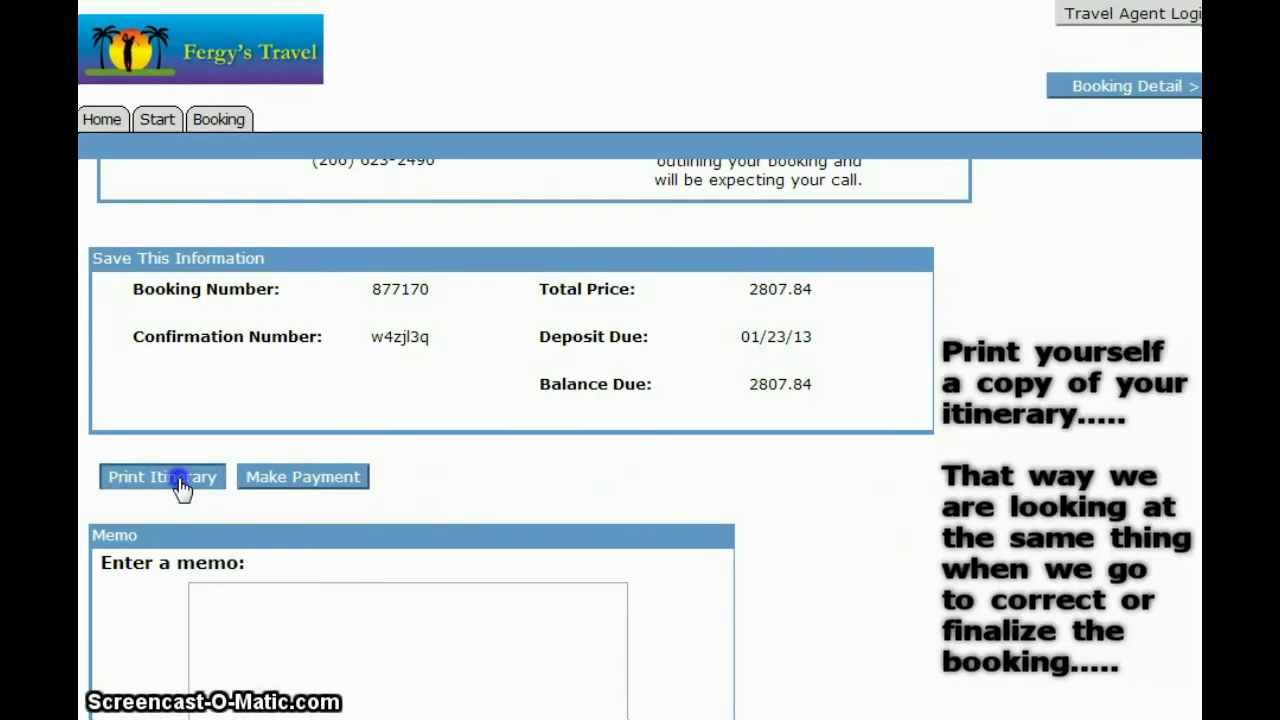
{"action": "left_click", "coordinate": [178, 482]}
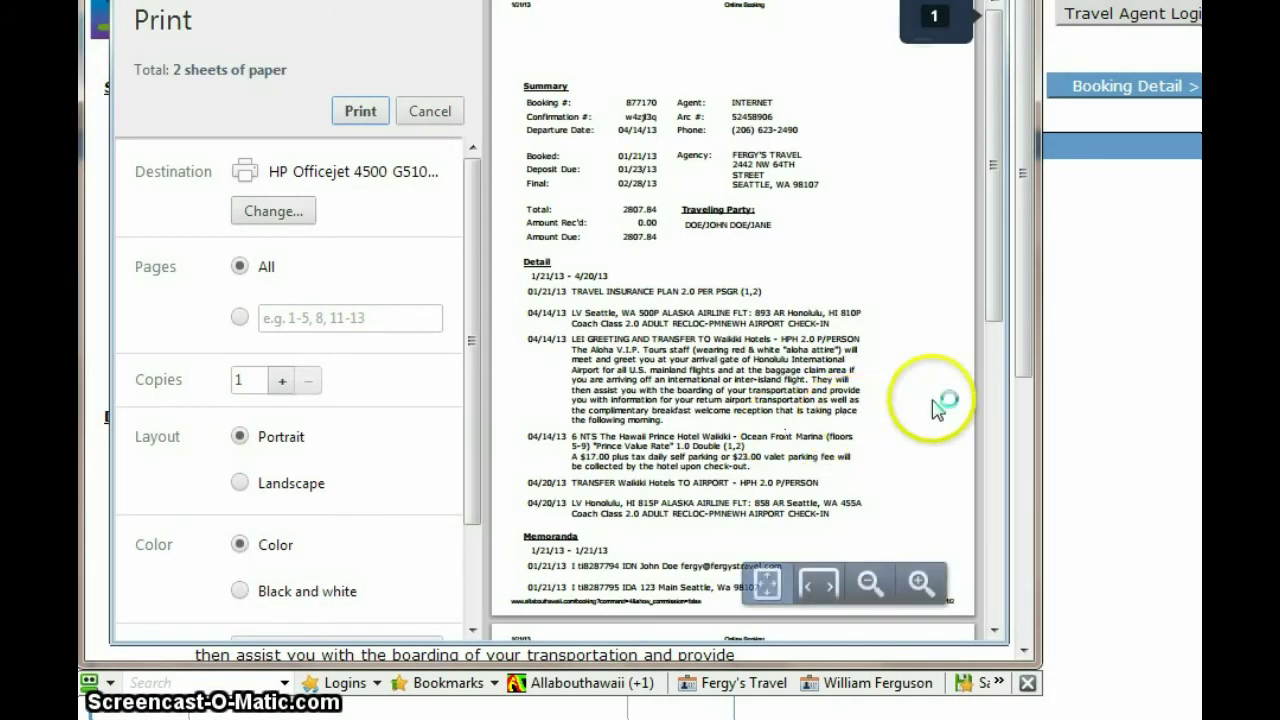
{"action": "scroll", "coordinate": [829, 251], "scroll_direction": "down", "scroll_amount": 3}
{"action": "scroll", "coordinate": [820, 268], "scroll_direction": "down", "scroll_amount": 3}
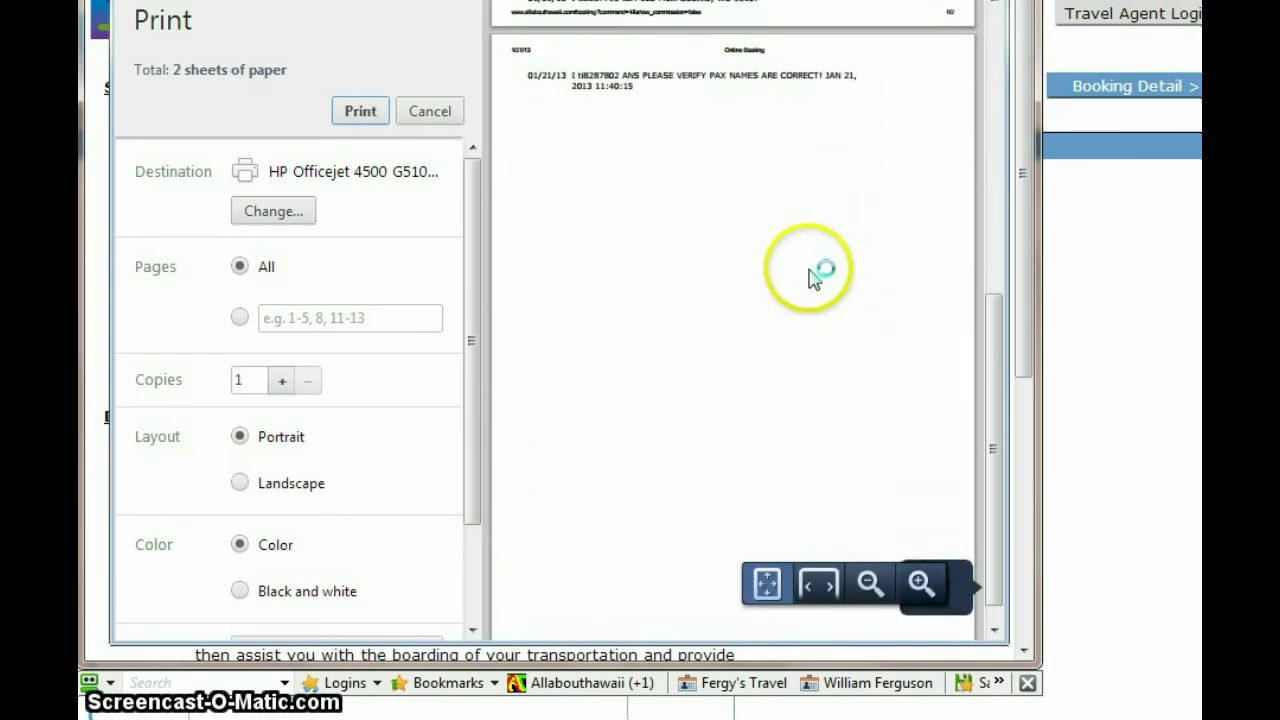
{"action": "scroll", "coordinate": [815, 278], "scroll_direction": "up", "scroll_amount": 6}
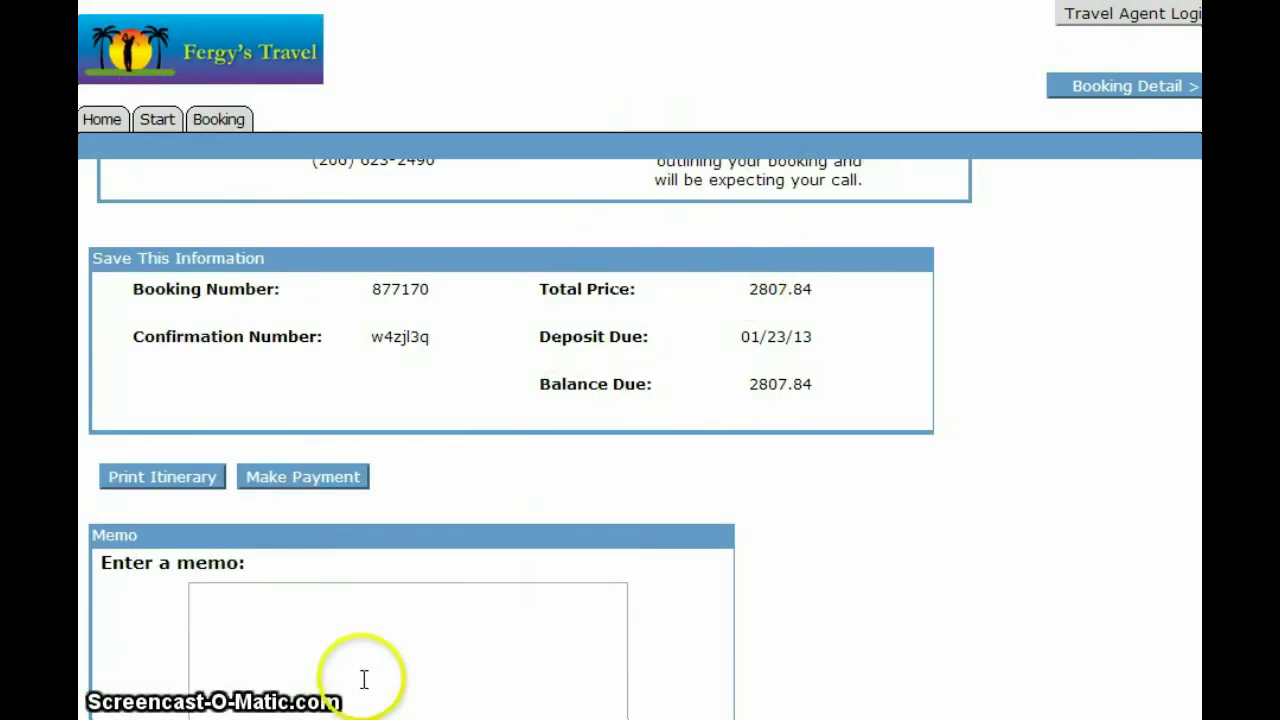
Add a memo to the booking asking the travel agent to "please call me at 3 pm"
{"action": "scroll", "coordinate": [370, 640], "scroll_direction": "down", "scroll_amount": 3}
{"action": "left_click", "coordinate": [192, 484]}
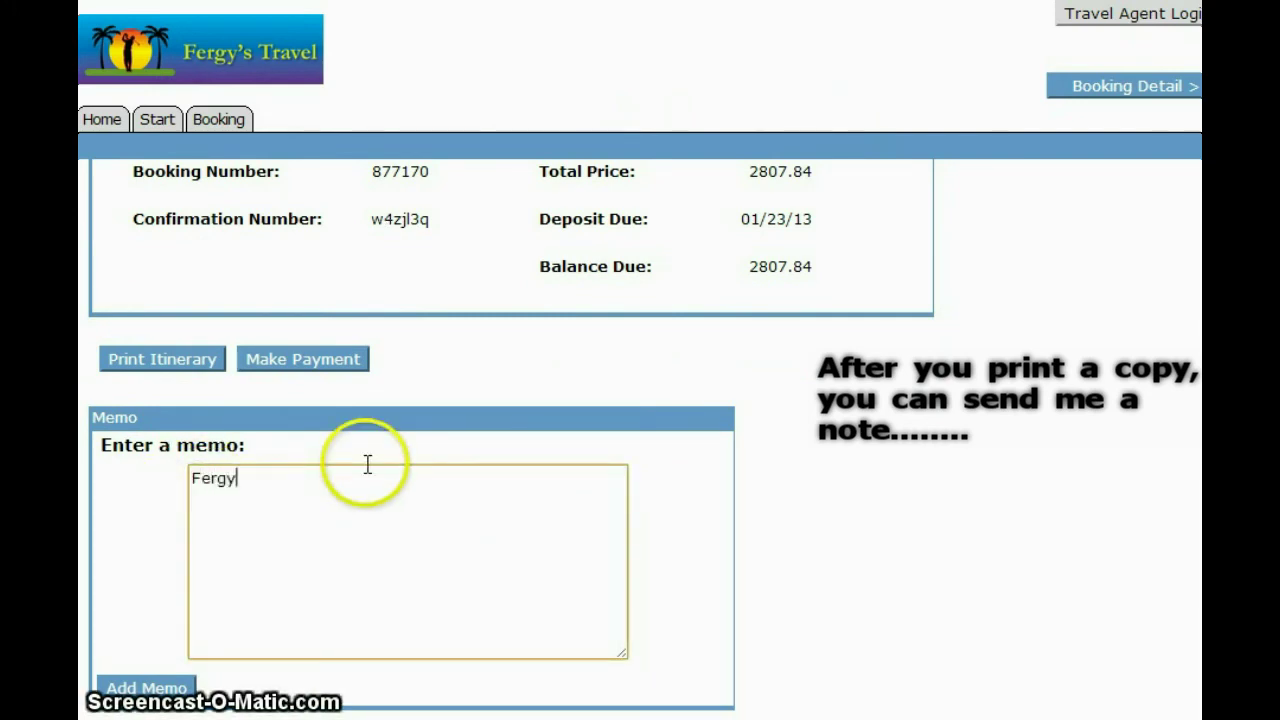
{"action": "type", "text": "Fergy"}
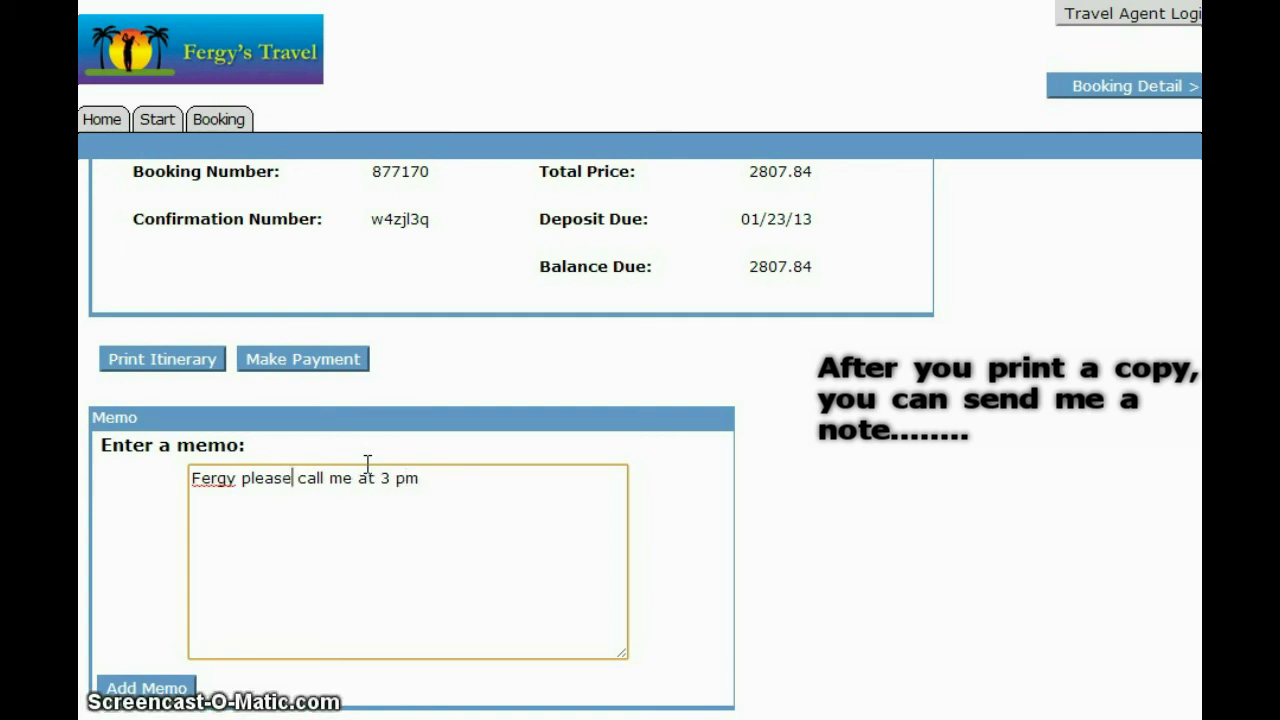
{"action": "left_click", "coordinate": [152, 690]}
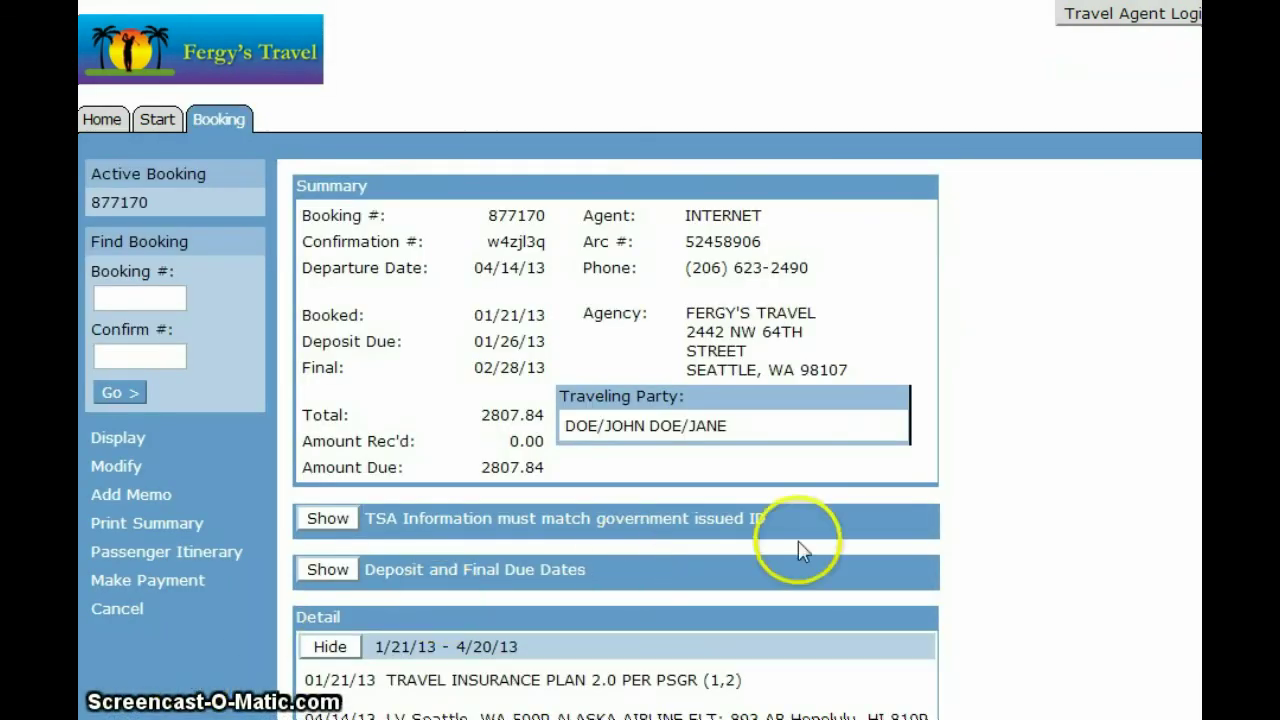
Review the booking's summary, travel details and memoranda, including the added memo
{"action": "scroll", "coordinate": [1033, 383], "scroll_direction": "down", "scroll_amount": 3}
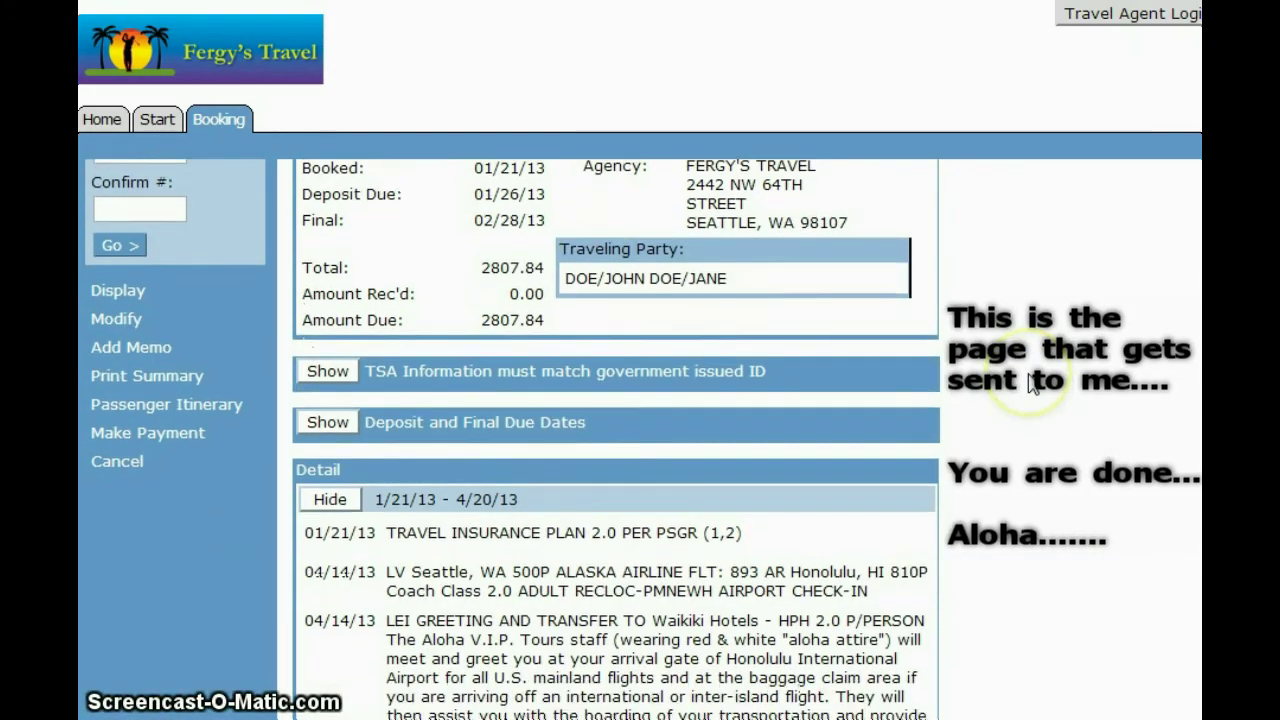
{"action": "scroll", "coordinate": [1033, 383], "scroll_direction": "down", "scroll_amount": 11}
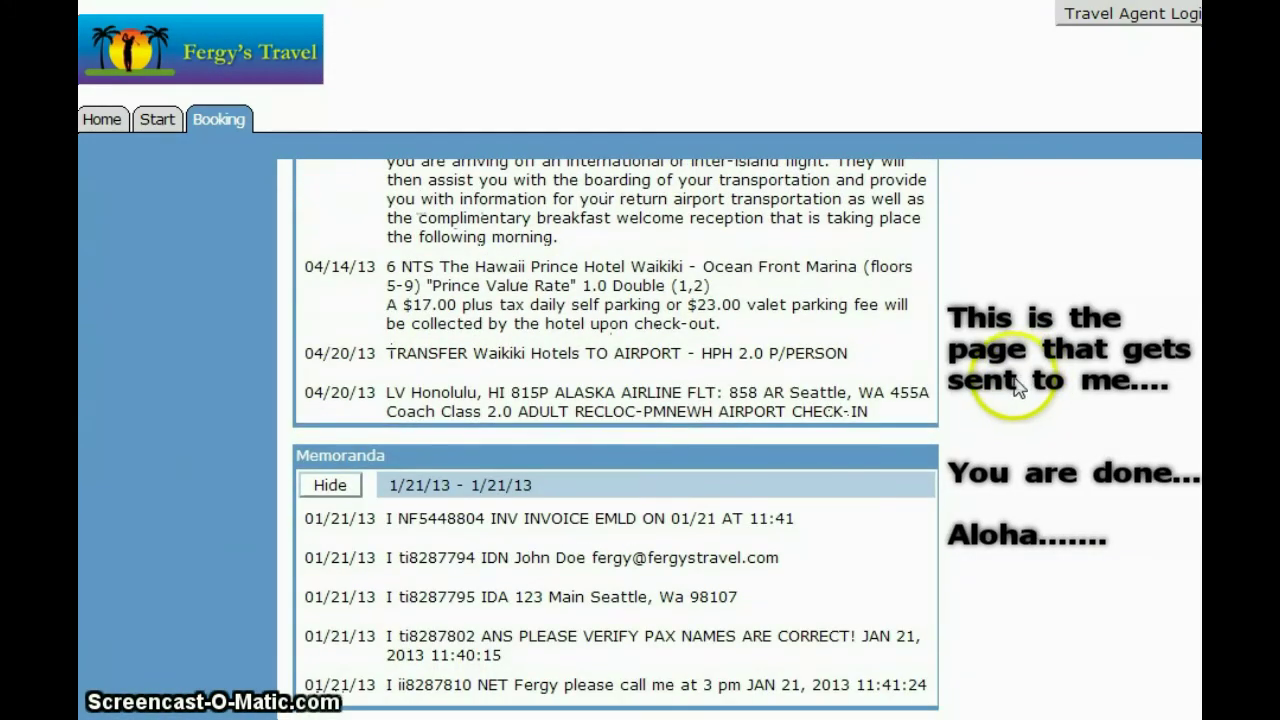
{"action": "scroll", "coordinate": [1016, 386], "scroll_direction": "up", "scroll_amount": 14}
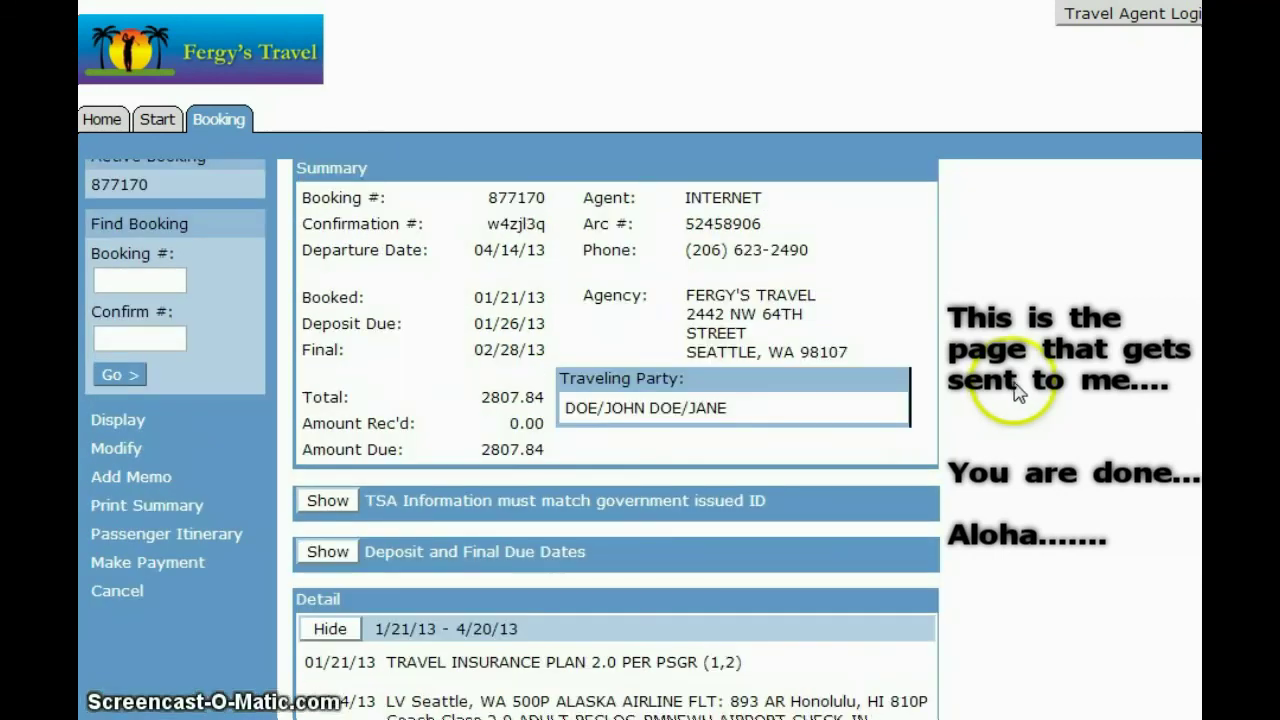
{"action": "scroll", "coordinate": [1016, 386], "scroll_direction": "up", "scroll_amount": 1}
{"action": "scroll", "coordinate": [1018, 391], "scroll_direction": "down", "scroll_amount": 3}
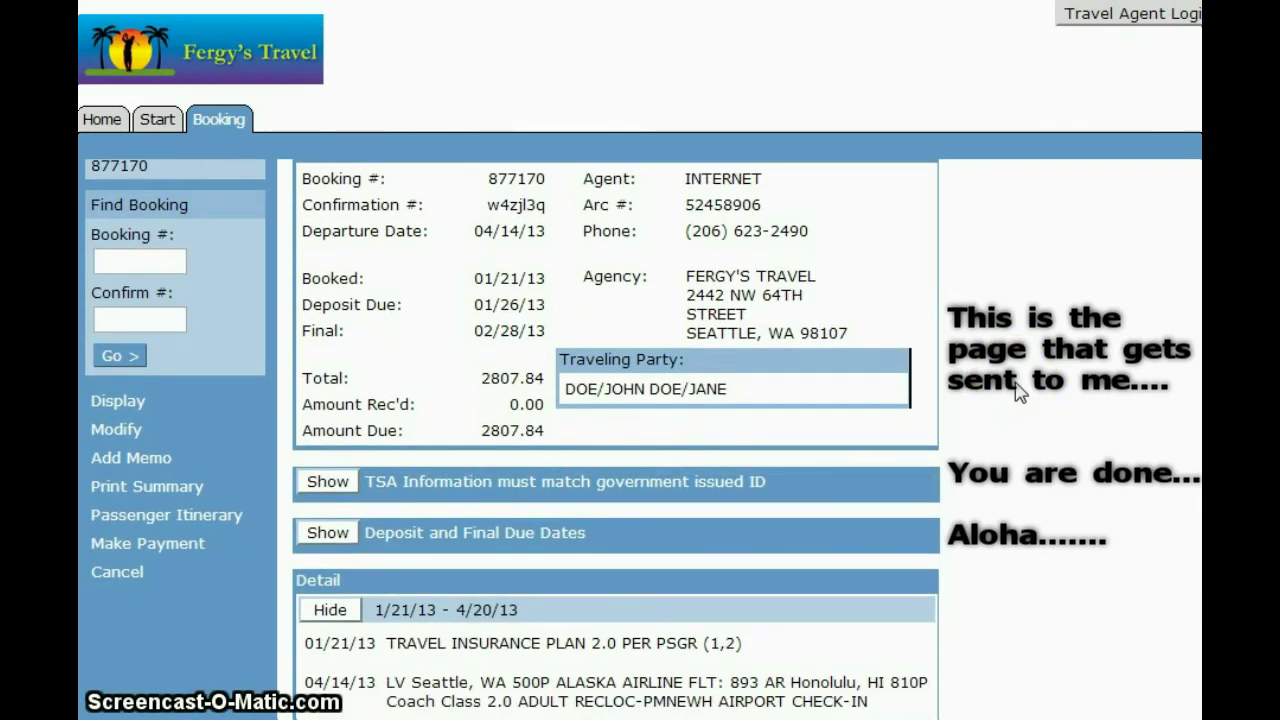
{"action": "scroll", "coordinate": [1018, 391], "scroll_direction": "up", "scroll_amount": 2}
{"action": "scroll", "coordinate": [1018, 391], "scroll_direction": "up", "scroll_amount": 1}
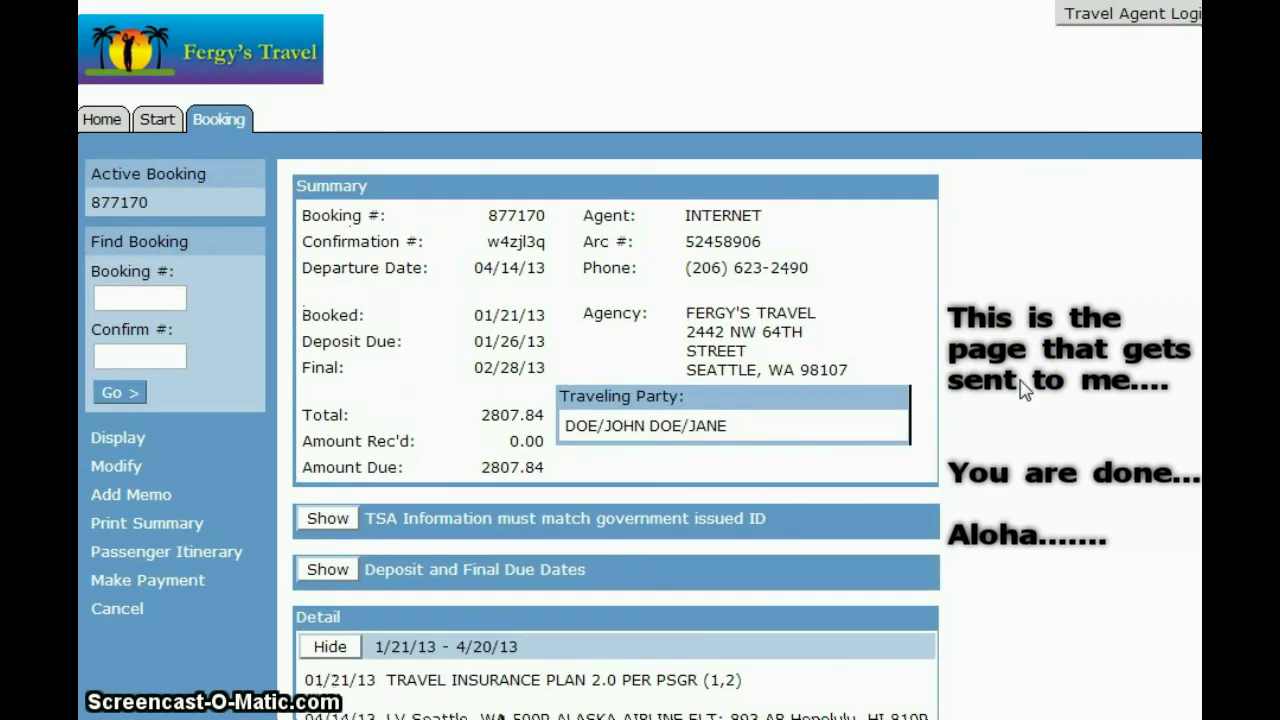